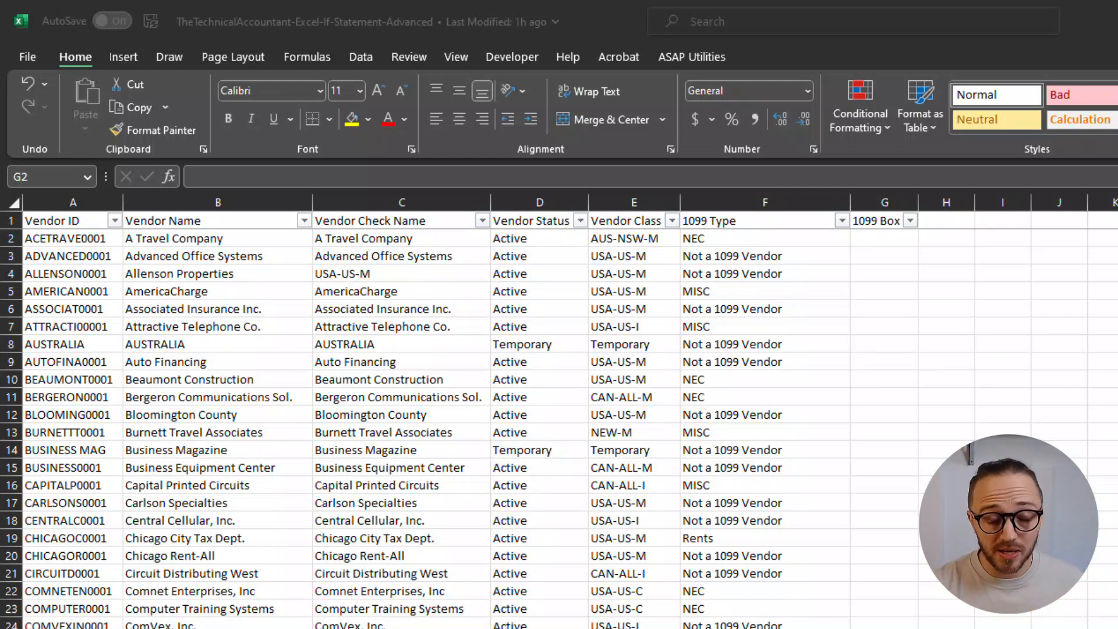
Enter =IF(F2="NEC",1,"") in cell G2 and fill the formula down the 1099 Box column.
{"action": "left_click", "coordinate": [871, 240]}
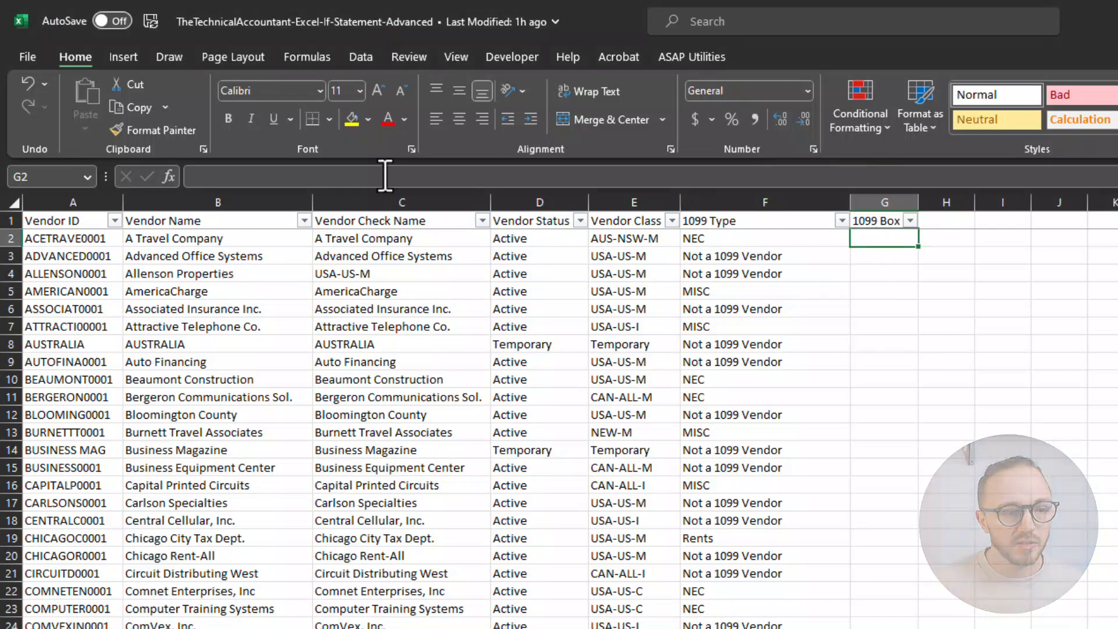
{"action": "type", "text": "=if"}
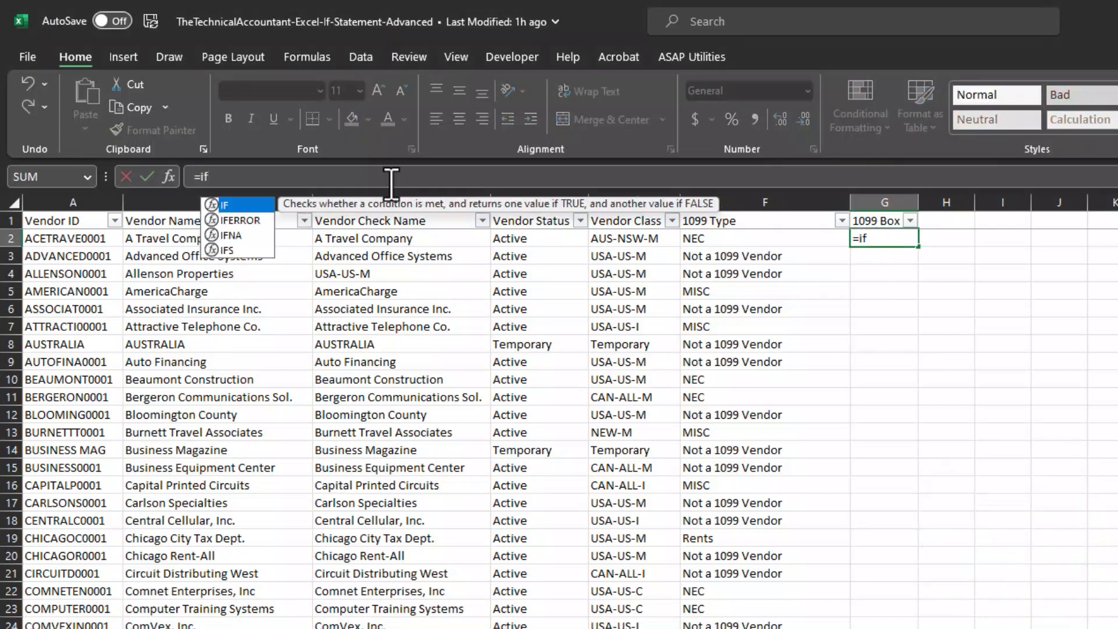
{"action": "key", "text": "Tab"}
{"action": "left_click", "coordinate": [729, 242]}
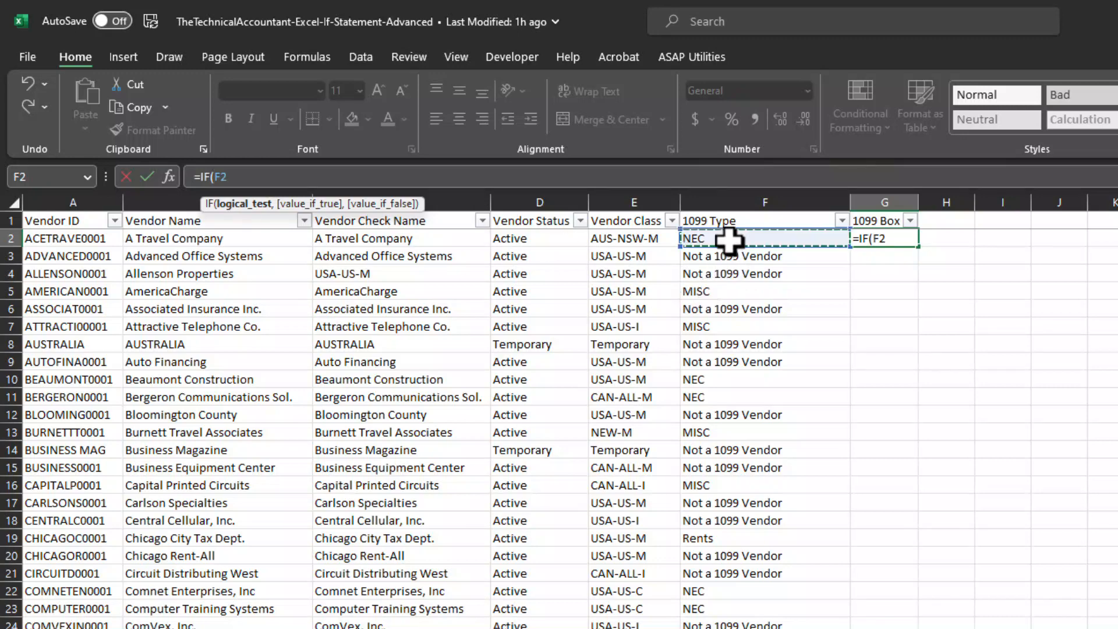
{"action": "type", "text": "=\"NEC\","}
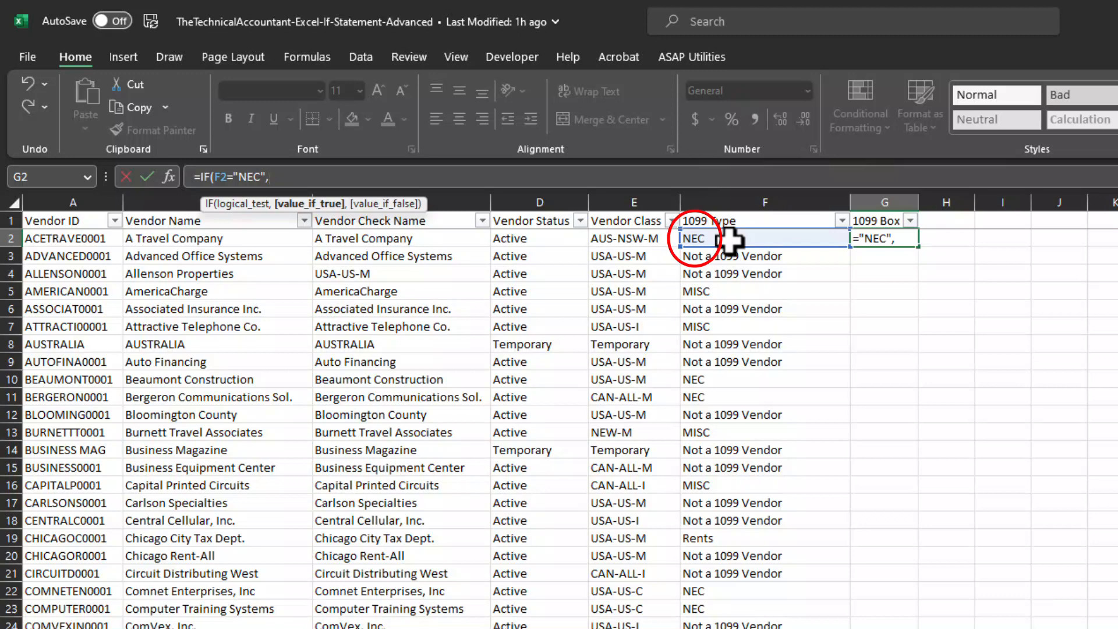
{"action": "type", "text": "1,"}
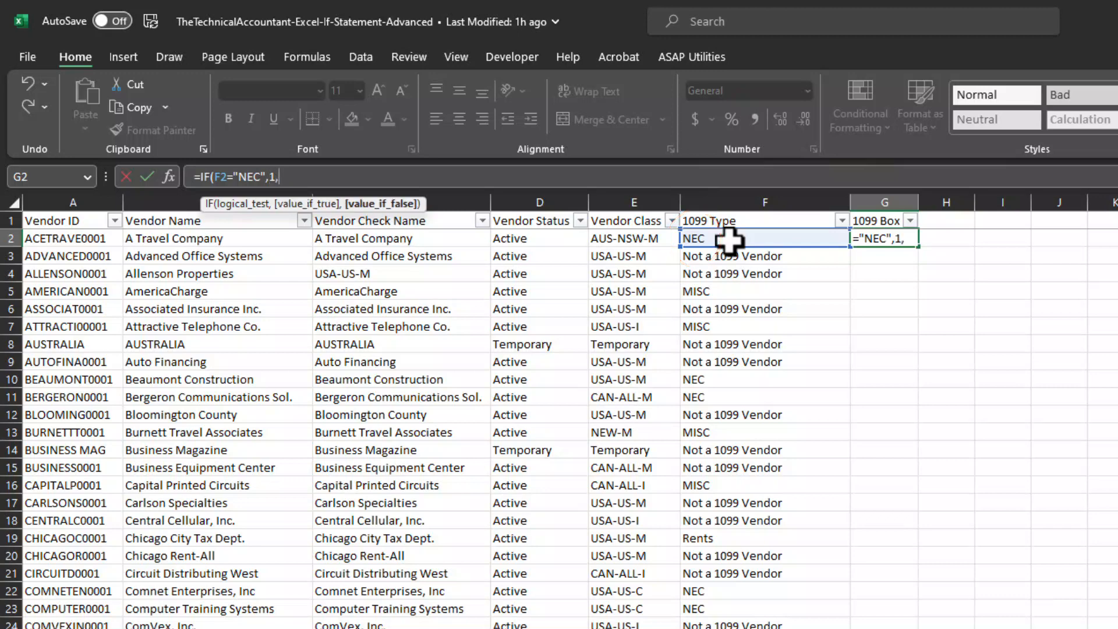
{"action": "type", "text": "\"\")"}
{"action": "key", "text": "Return"}
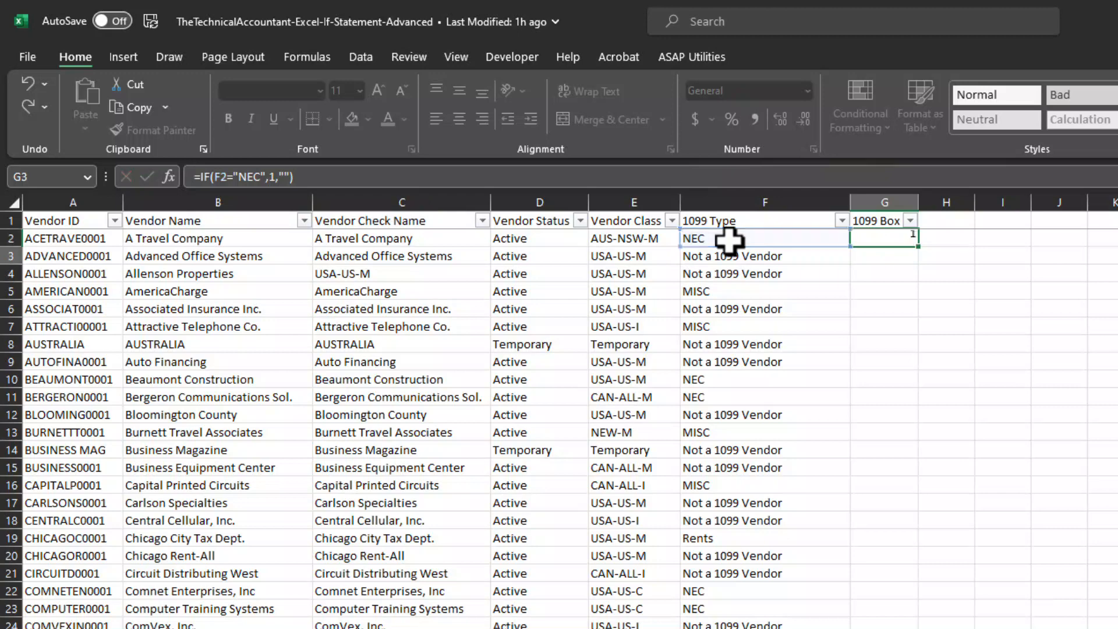
{"action": "left_click", "coordinate": [873, 236]}
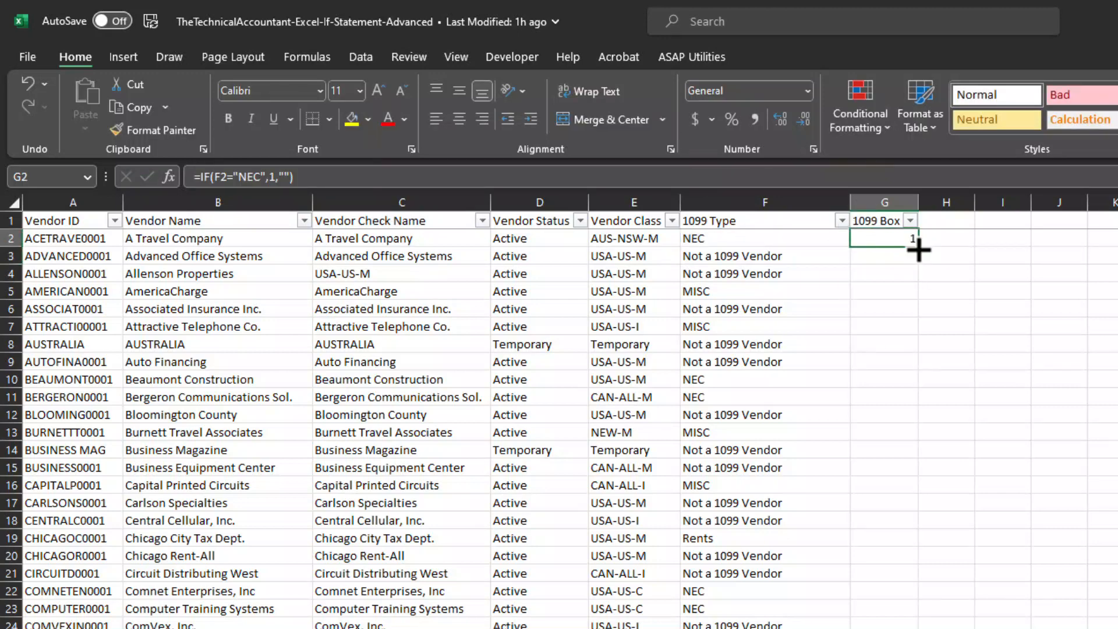
{"action": "double_click", "coordinate": [918, 244]}
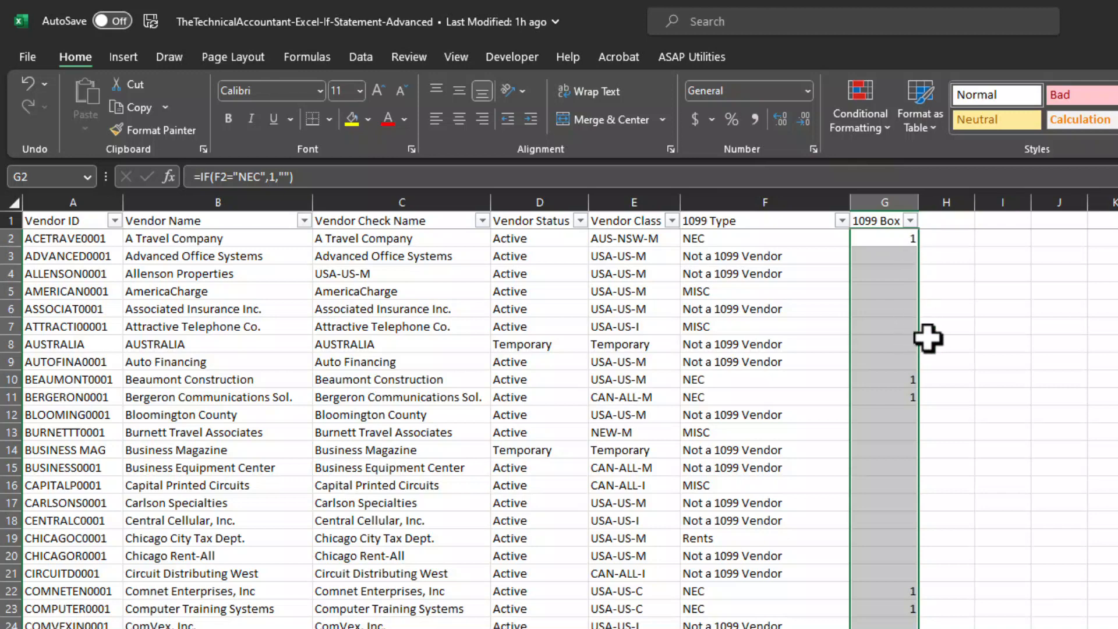
Examine the 1099 Type entries other than NEC that the formula does not cover yet.
{"action": "left_click", "coordinate": [723, 256]}
{"action": "left_click", "coordinate": [731, 292]}
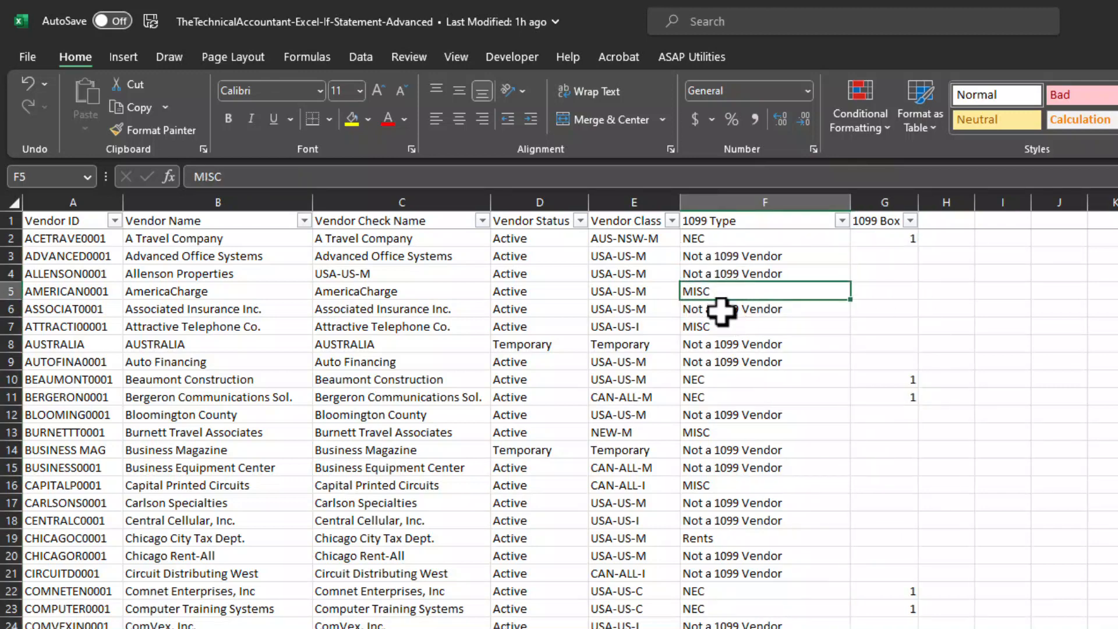
{"action": "left_click", "coordinate": [713, 539]}
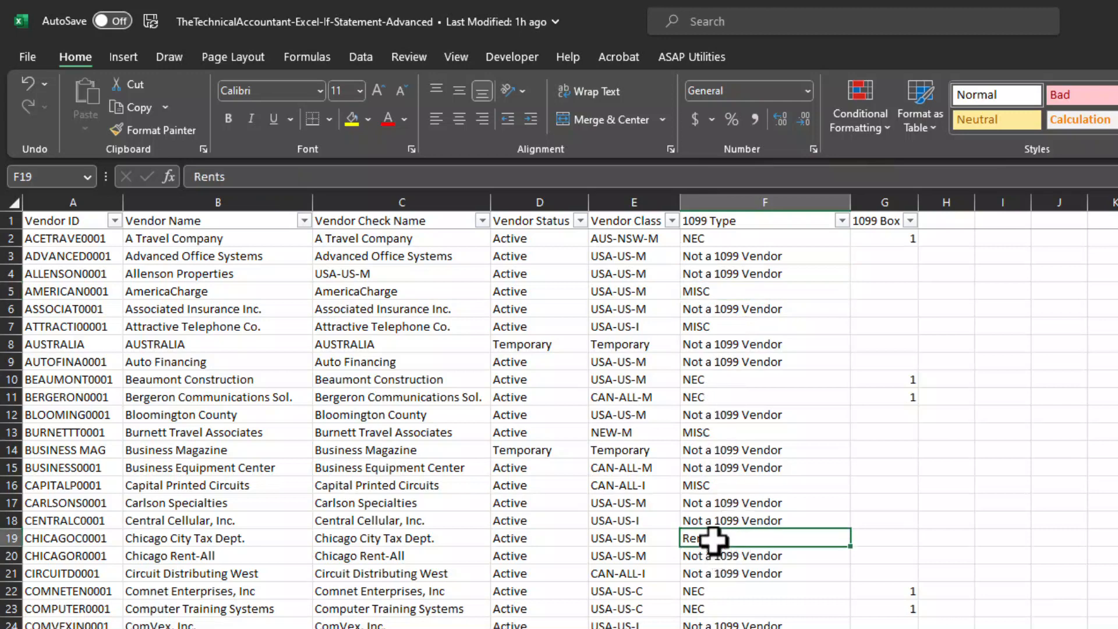
In G2's formula, replace the empty false value with a nested IF returning 9 when F2="Not a 1099 Vendor".
{"action": "left_click", "coordinate": [886, 239]}
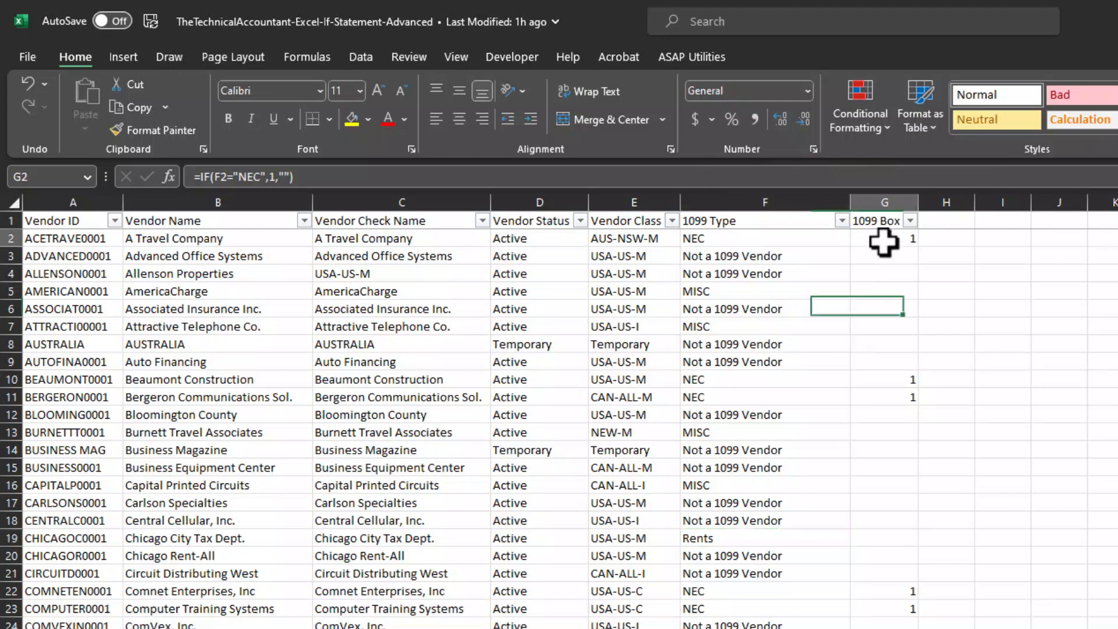
{"action": "left_click", "coordinate": [292, 177]}
{"action": "key", "text": "BackSpace"}
{"action": "key", "text": "BackSpace"}
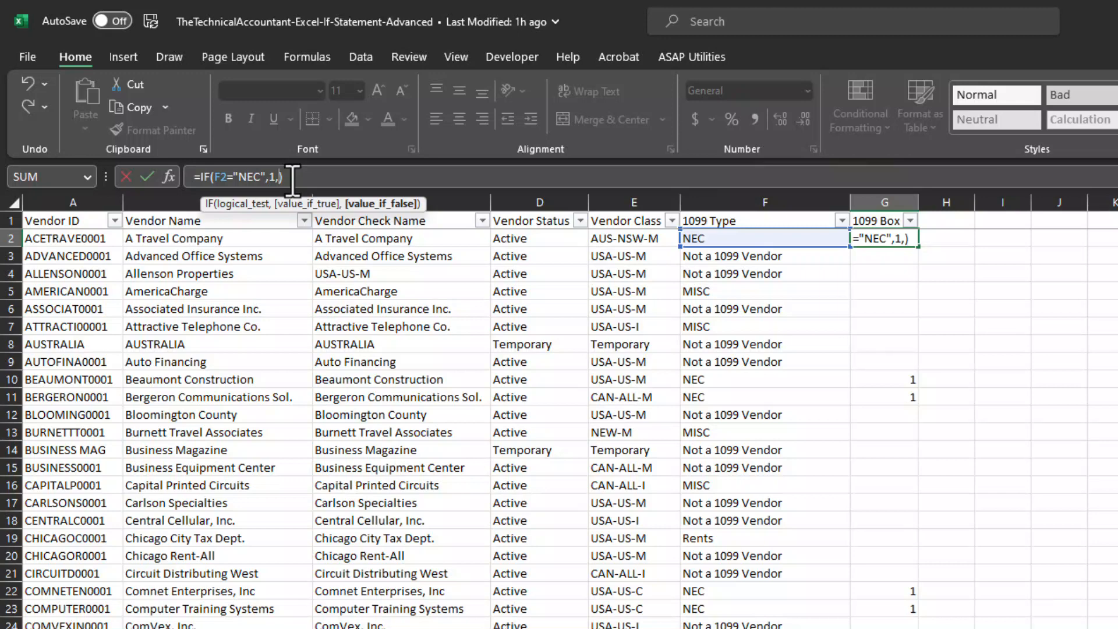
{"action": "type", "text": "if"}
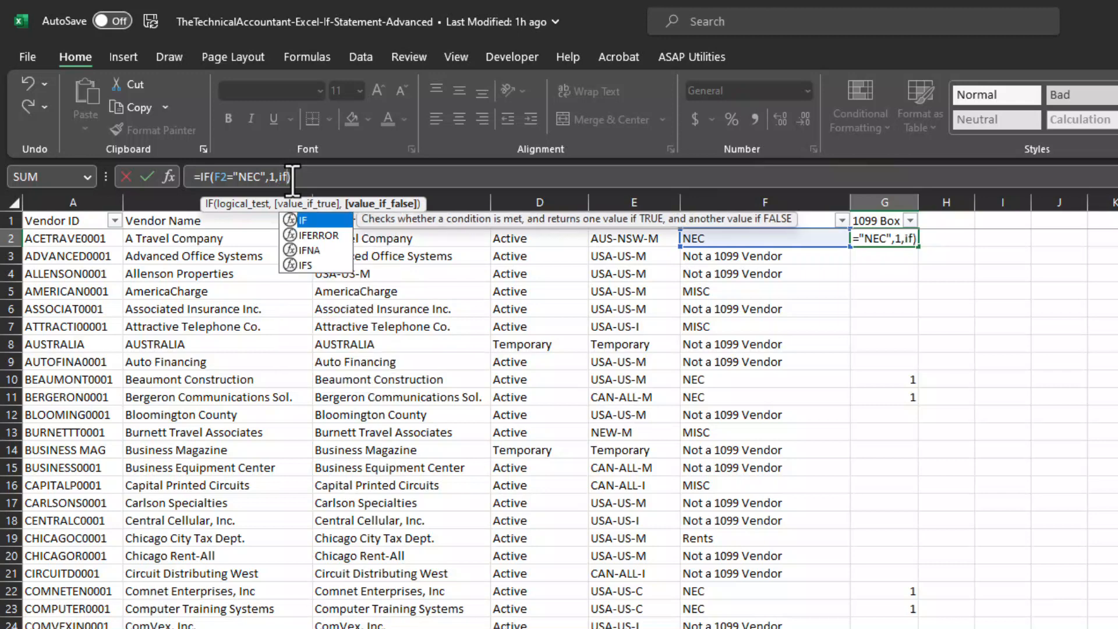
{"action": "type", "text": "(F2"}
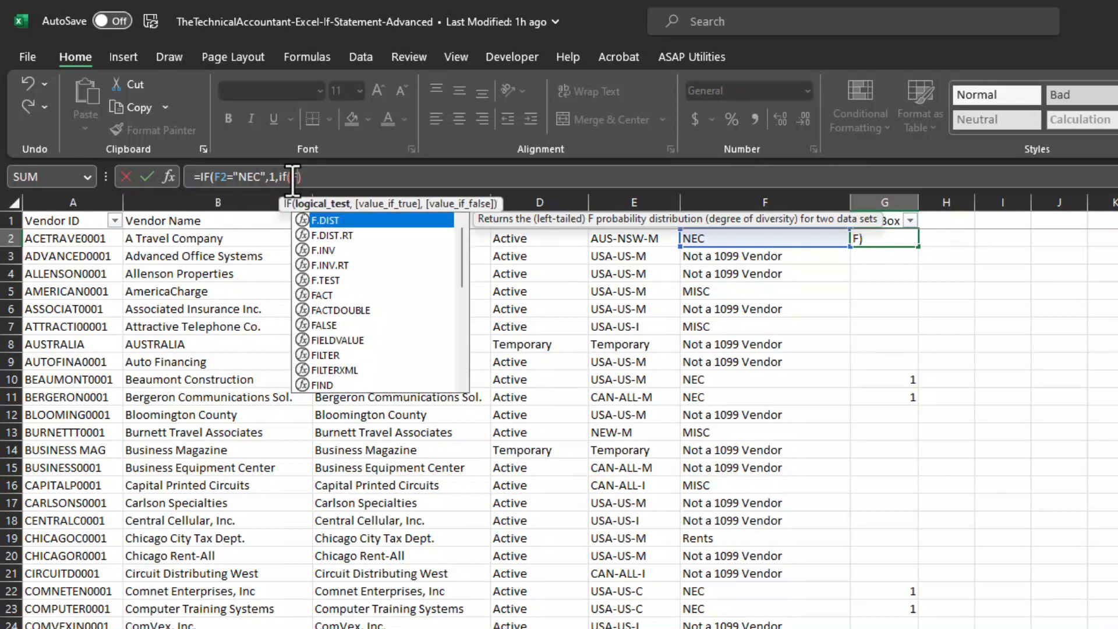
{"action": "type", "text": "=\"Not "}
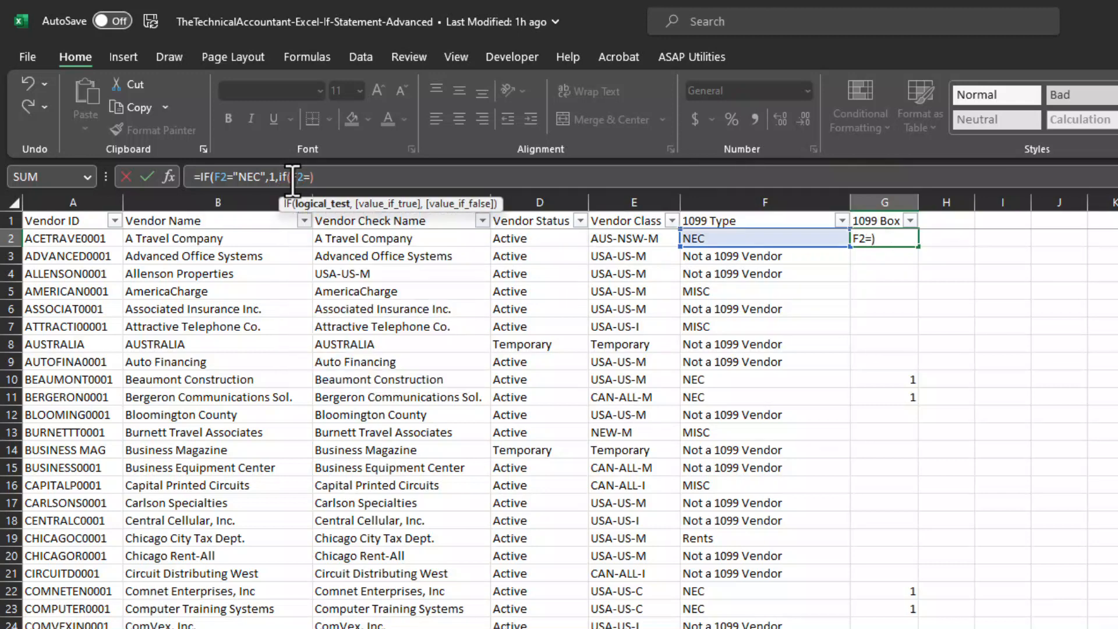
{"action": "type", "text": "a 1099 Vendor\","}
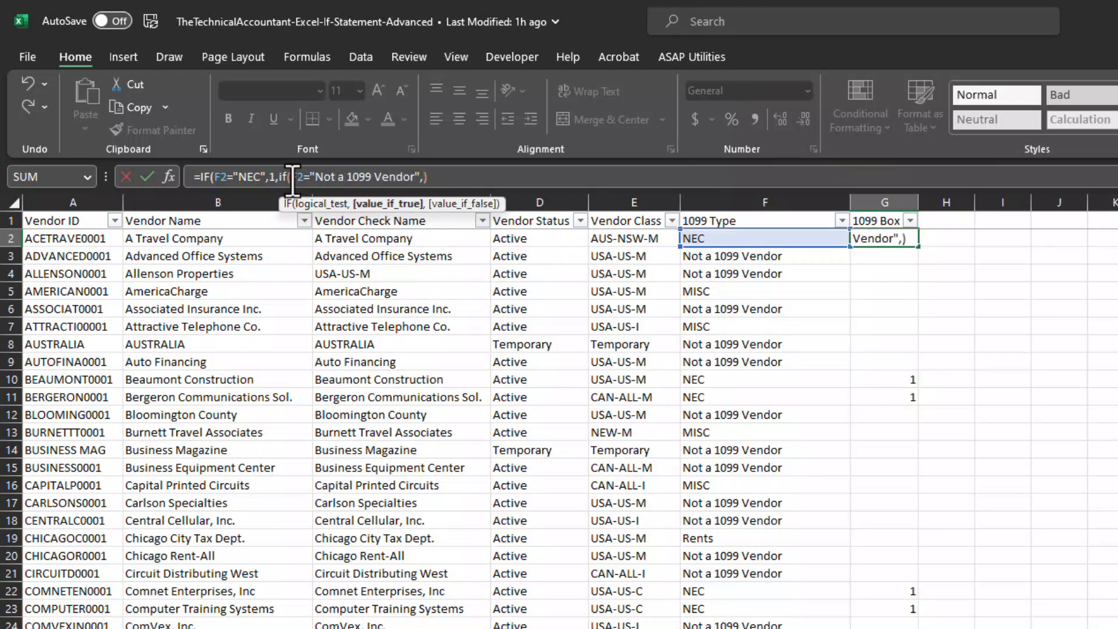
{"action": "type", "text": "0"}
{"action": "key", "text": "BackSpace"}
{"action": "type", "text": "9,"}
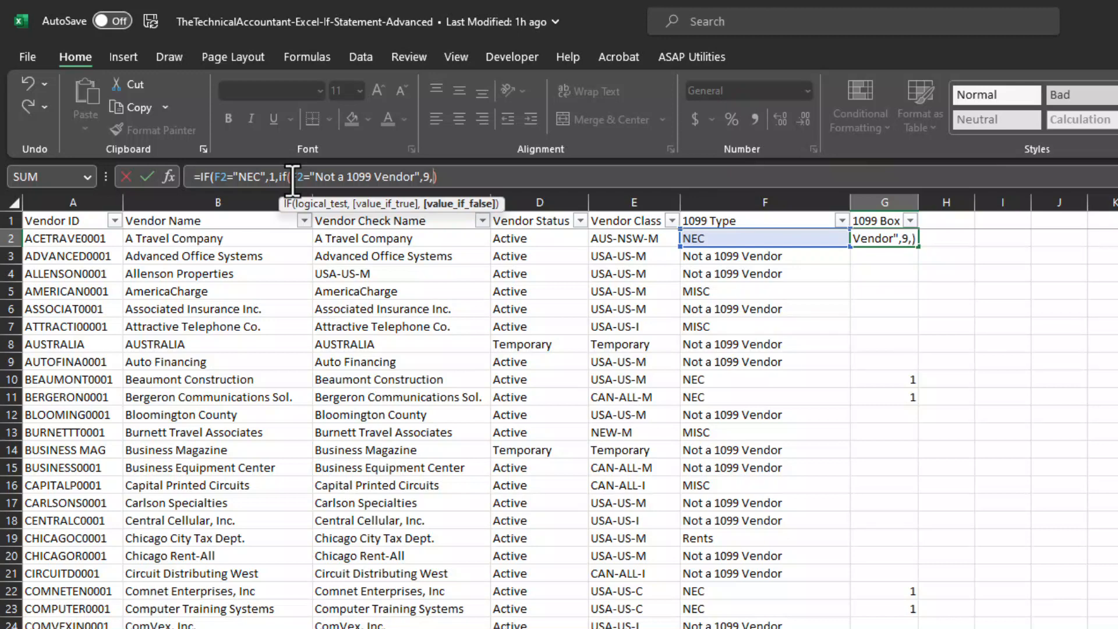
Nest another IF as the false value in G2's formula, returning 4 when F2="MISC".
{"action": "type", "text": "if"}
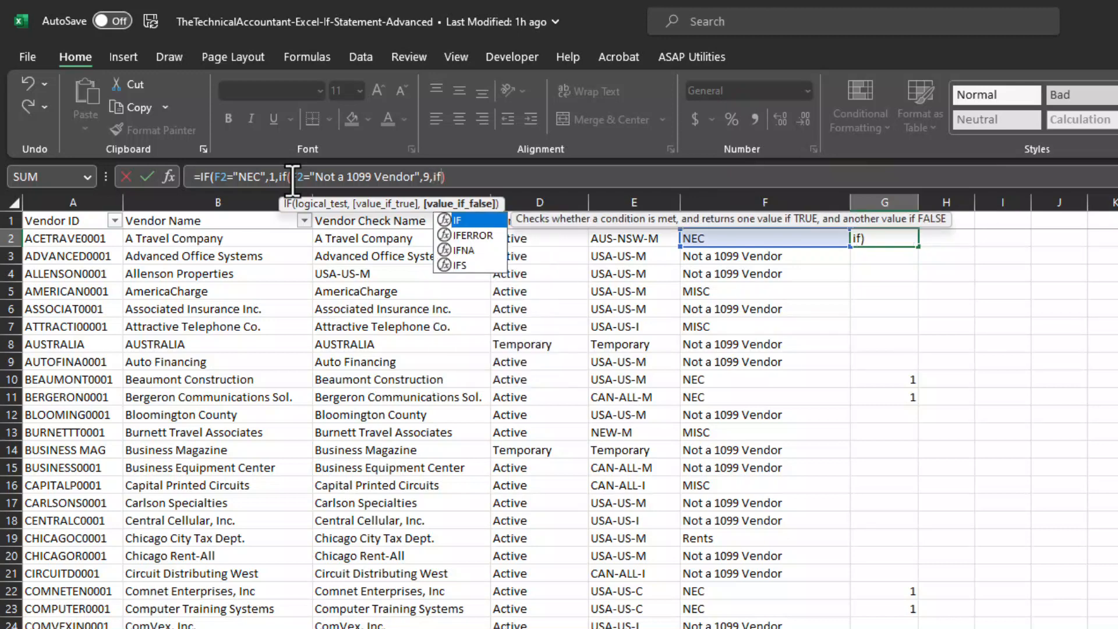
{"action": "type", "text": "(F2=\""}
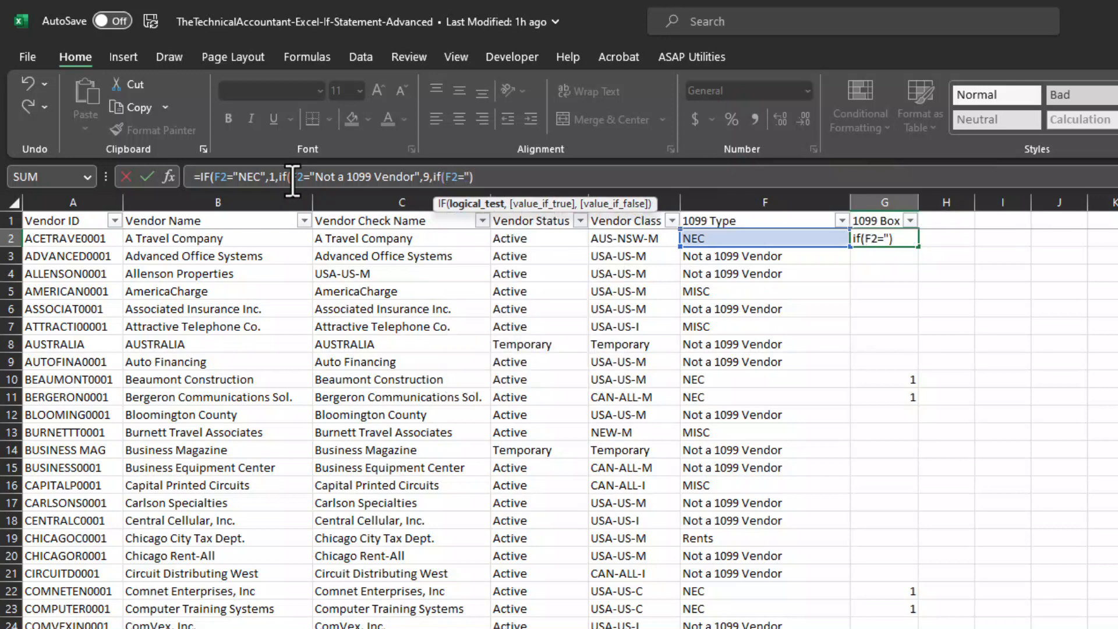
{"action": "type", "text": "MISC\","}
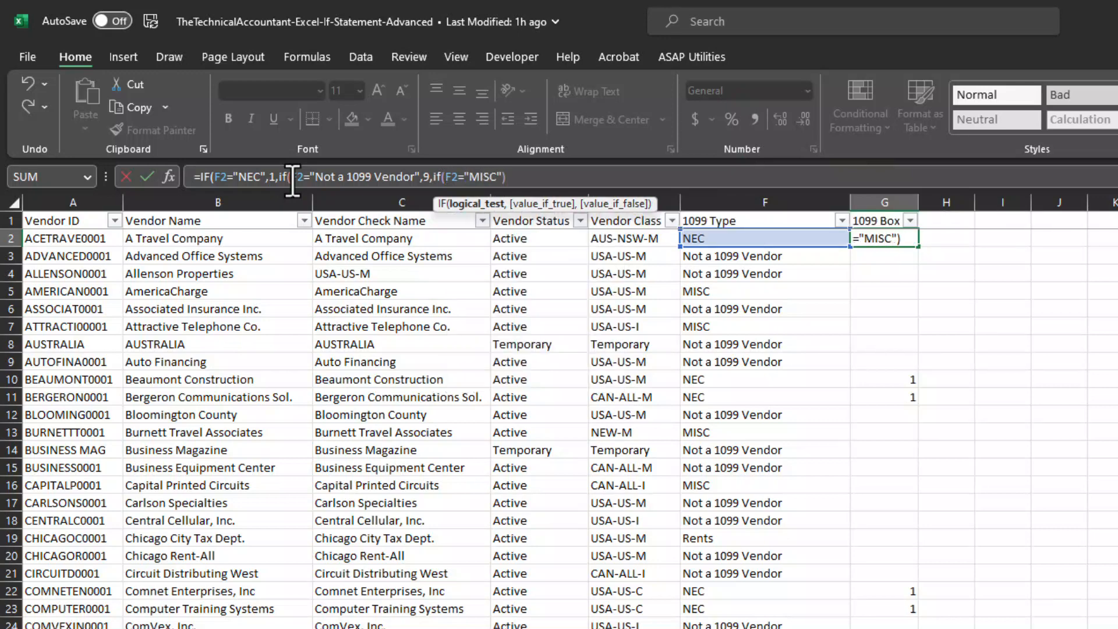
{"action": "type", "text": "4"}
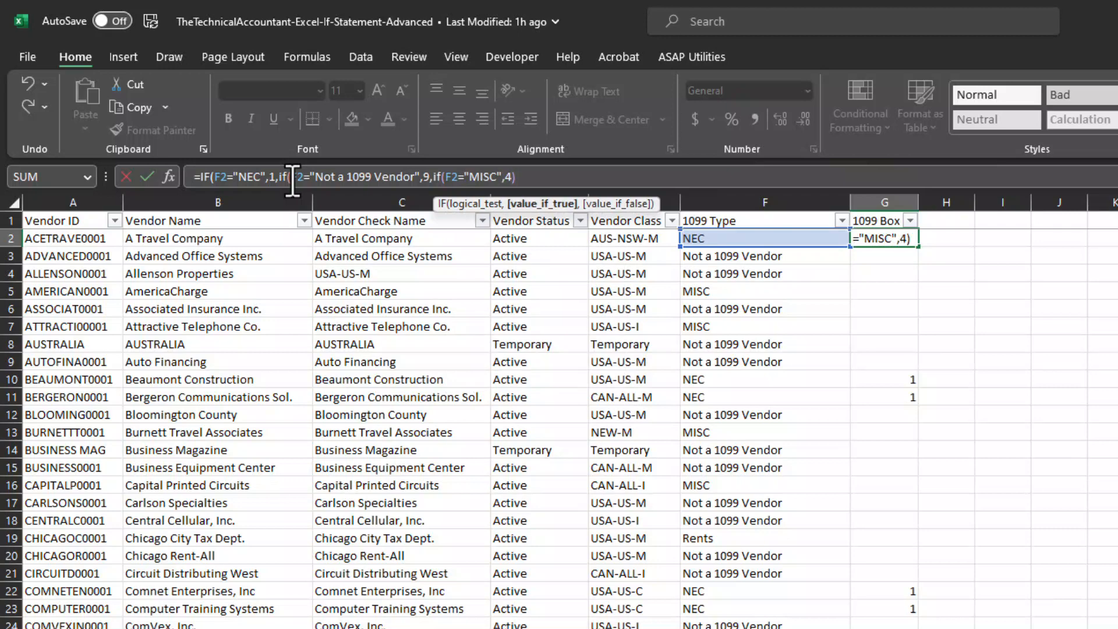
{"action": "type", "text": ","}
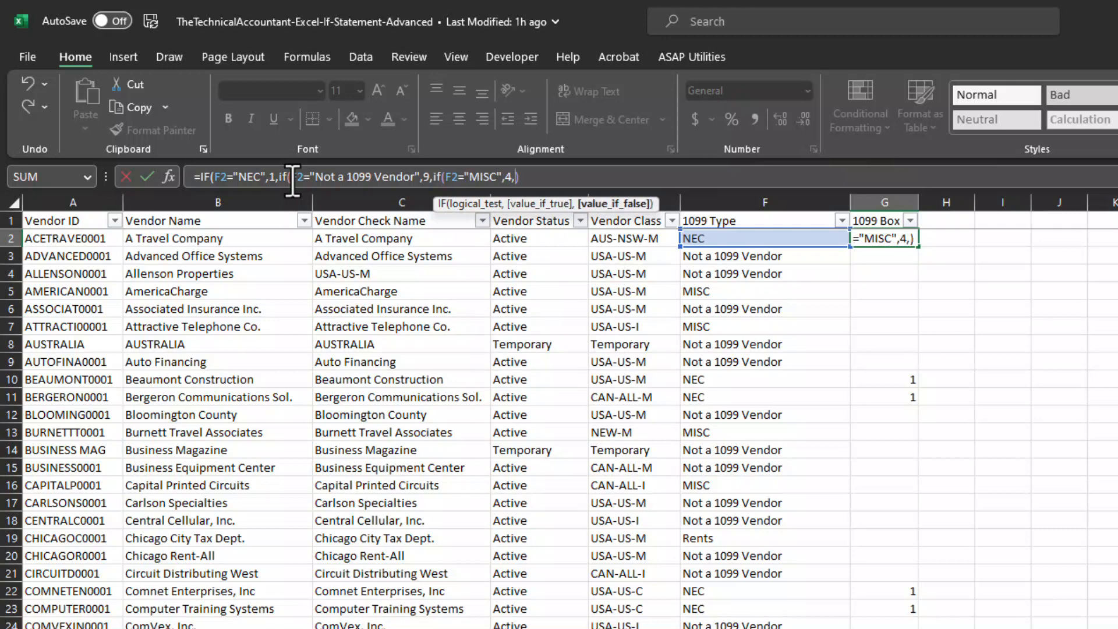
Nest a final IF in G2's formula returning 9 when F2="Rents" and an empty string "" otherwise.
{"action": "type", "text": "if(F2"}
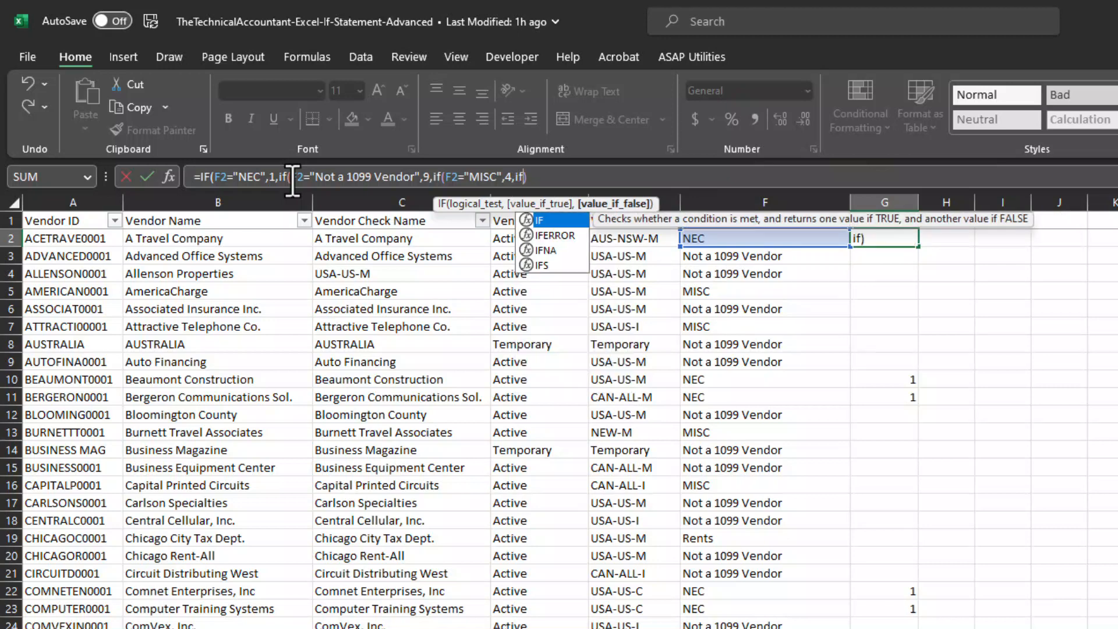
{"action": "type", "text": "="}
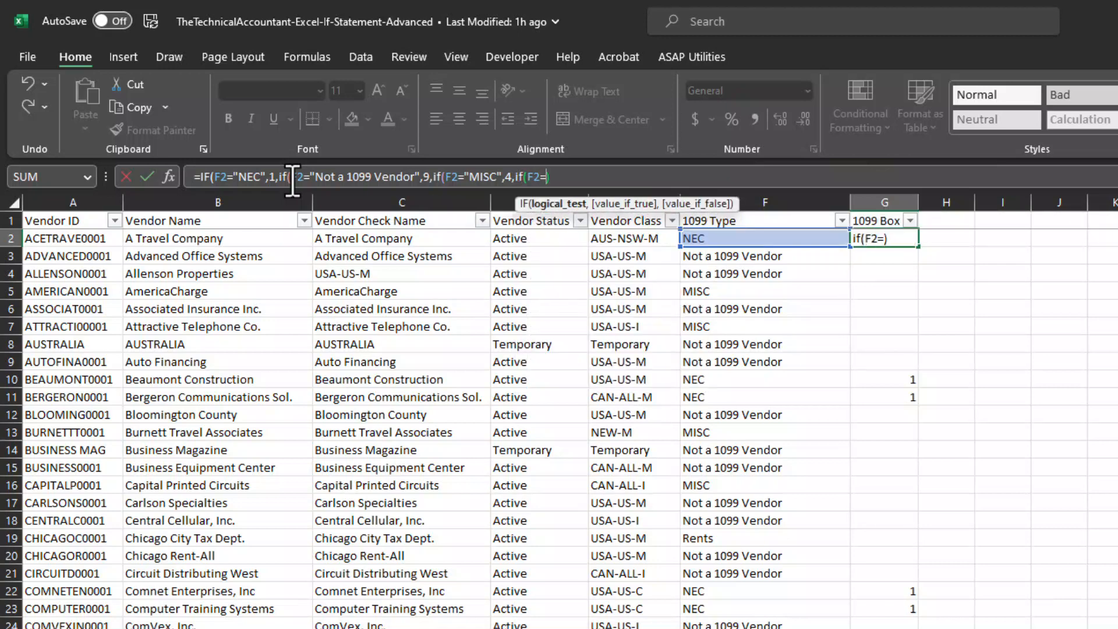
{"action": "type", "text": "\"Rents"}
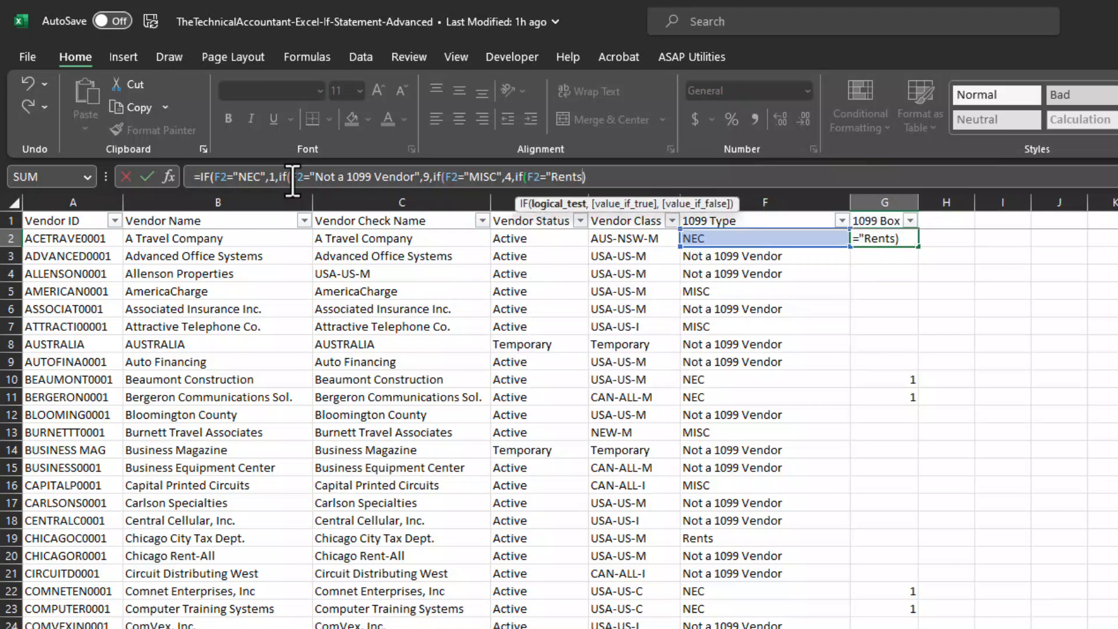
{"action": "type", "text": "\",9"}
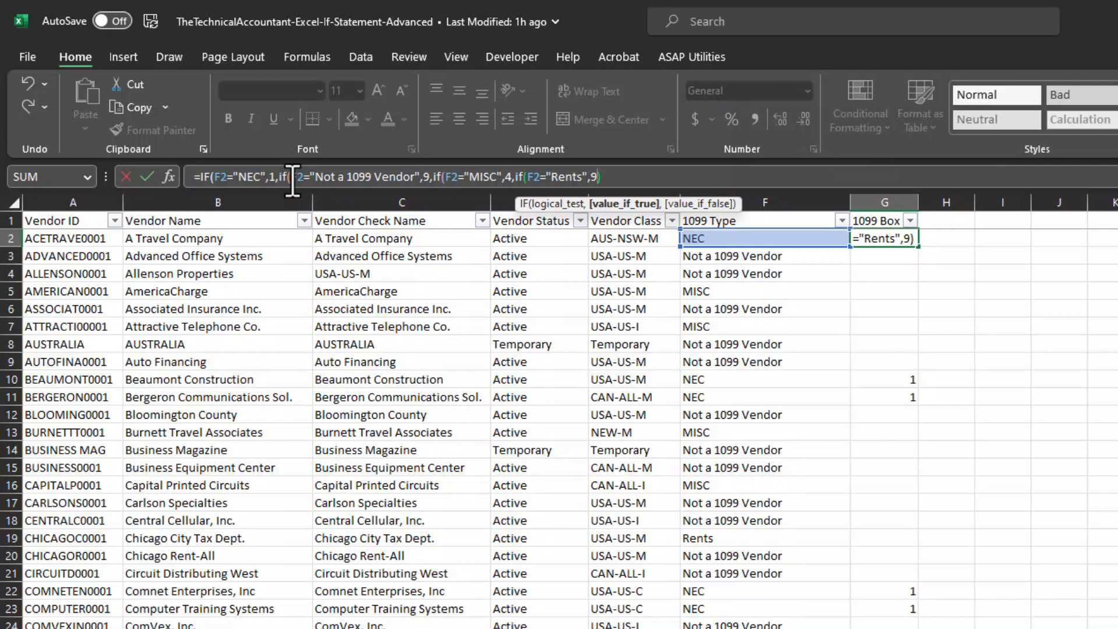
{"action": "type", "text": ","}
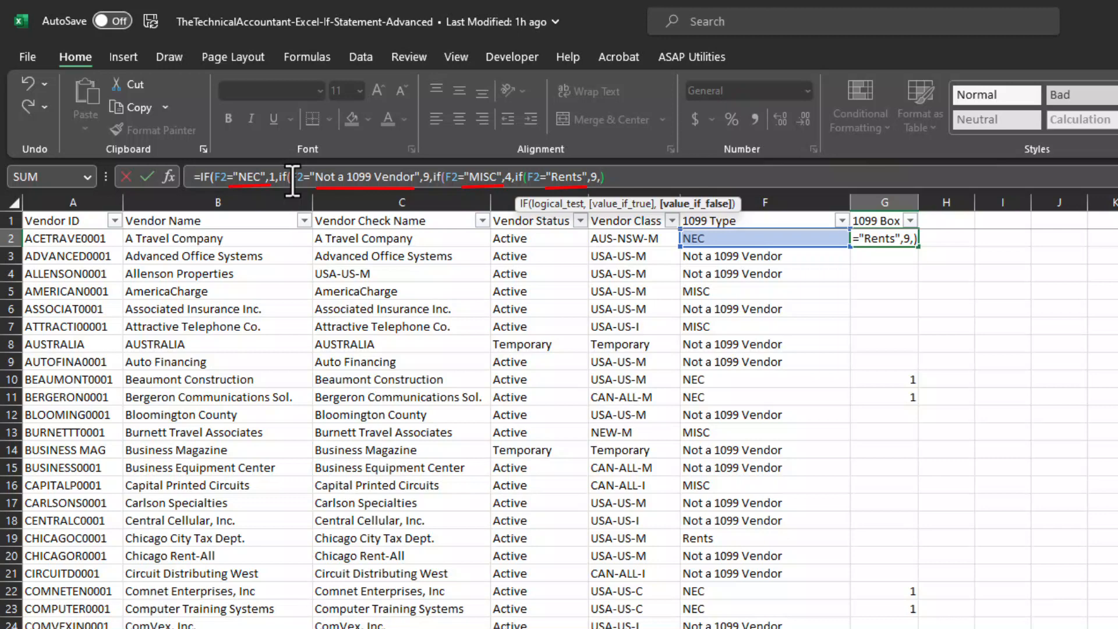
{"action": "type", "text": "\"\""}
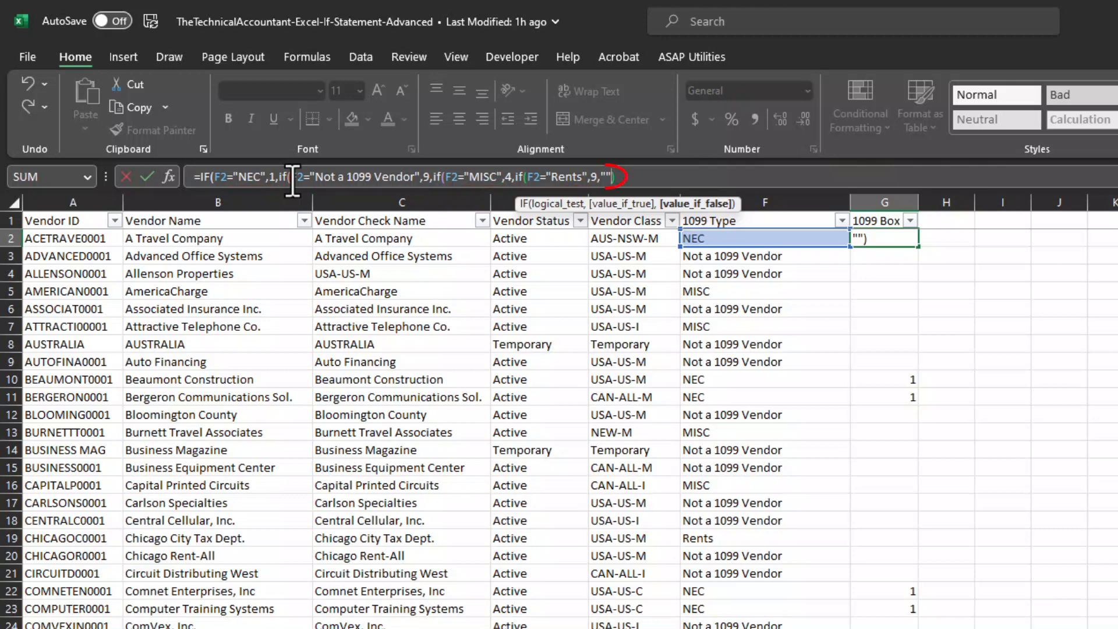
Add the missing closing parentheses to complete G2's nested IF formula and fill it down the 1099 Box column.
{"action": "left_click", "coordinate": [620, 177]}
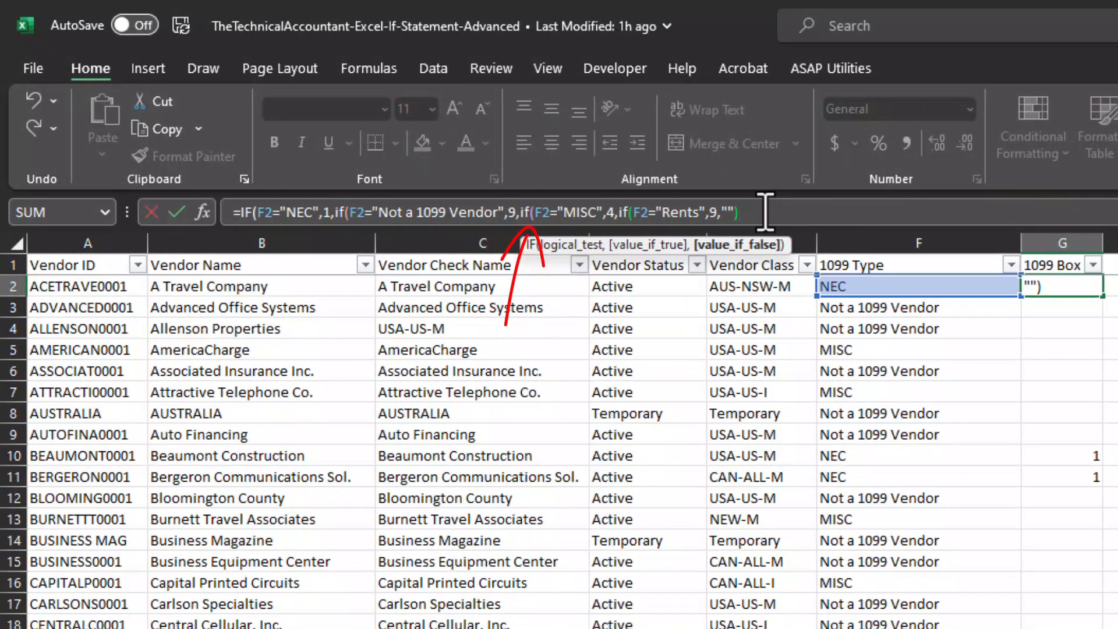
{"action": "type", "text": ")"}
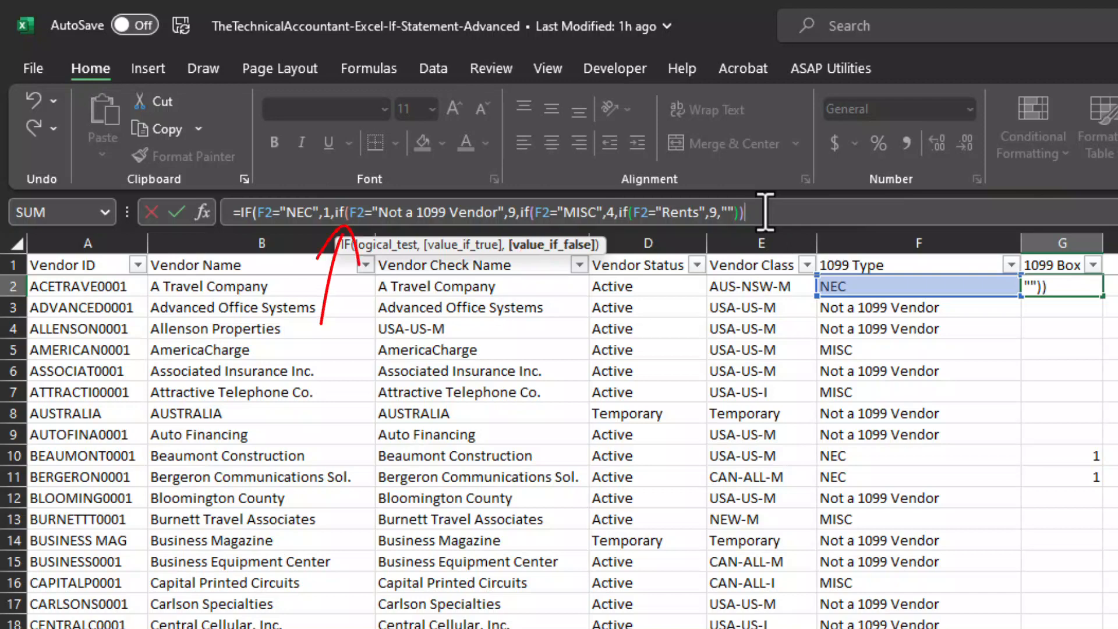
{"action": "type", "text": ")"}
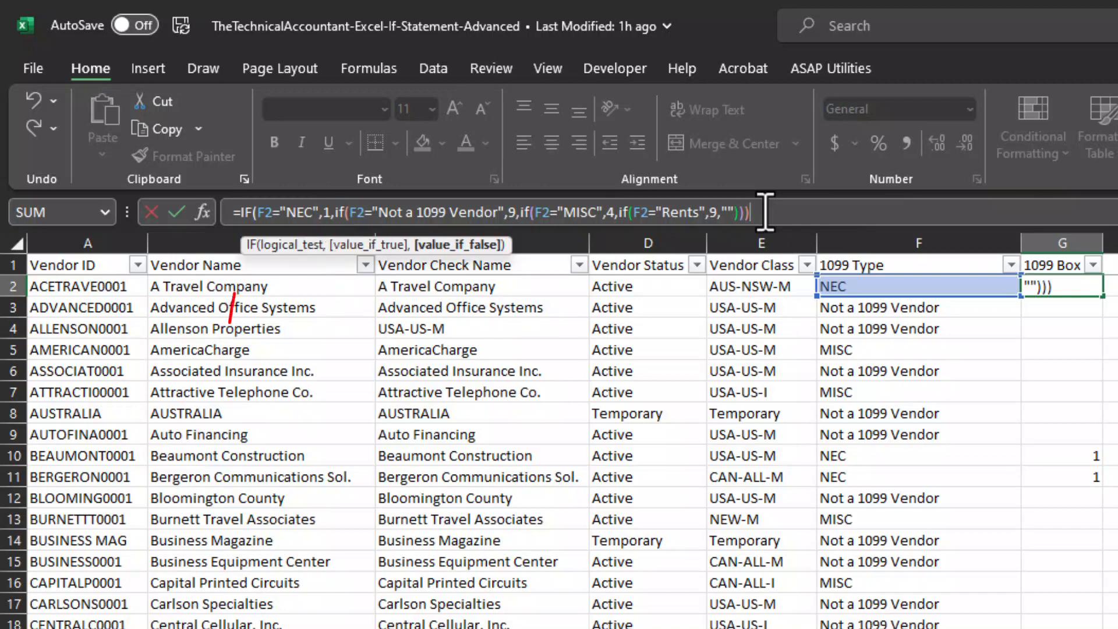
{"action": "type", "text": ")"}
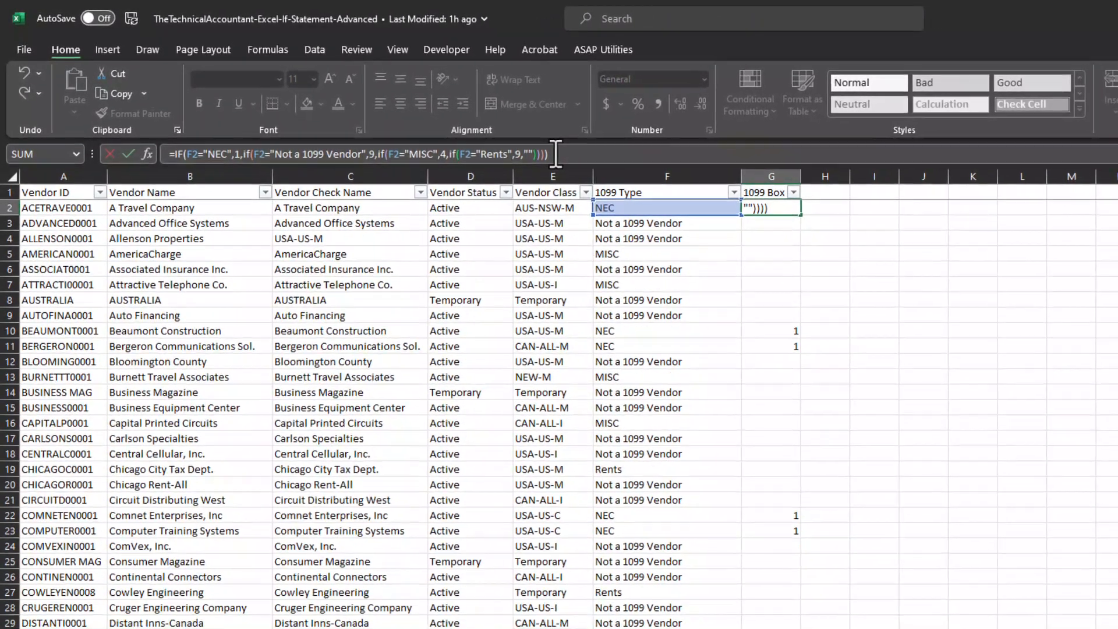
{"action": "key", "text": "Return"}
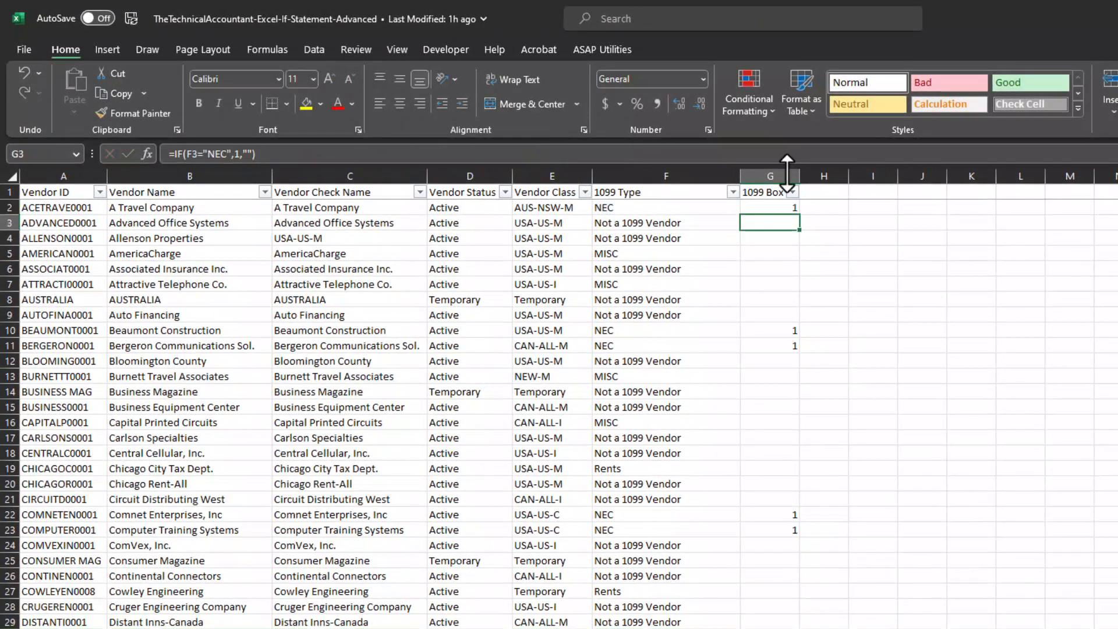
{"action": "left_click", "coordinate": [768, 208]}
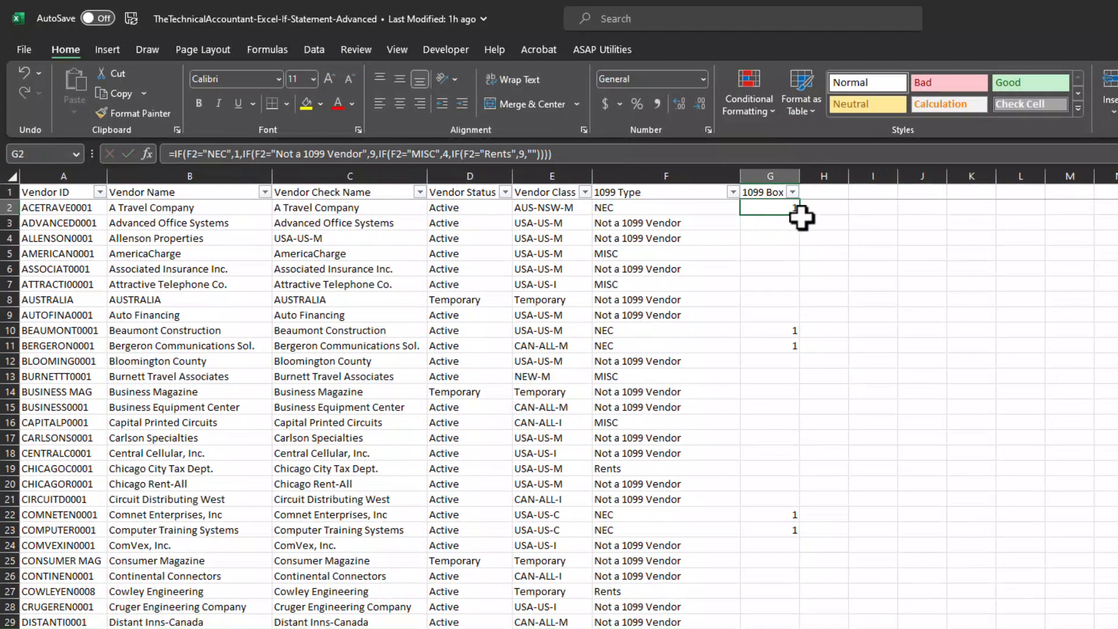
{"action": "double_click", "coordinate": [803, 215]}
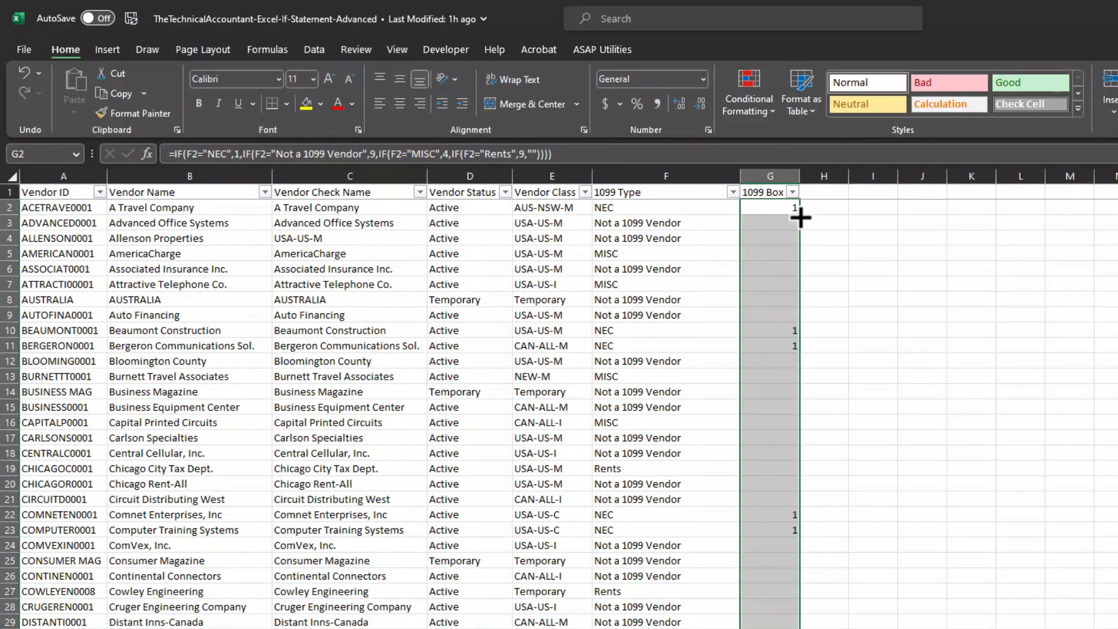
Check the filled 1099 Box values down the vendor list and open the Receivables sheet.
{"action": "left_click", "coordinate": [767, 266]}
{"action": "scroll", "coordinate": [780, 291], "scroll_direction": "down", "scroll_amount": 7}
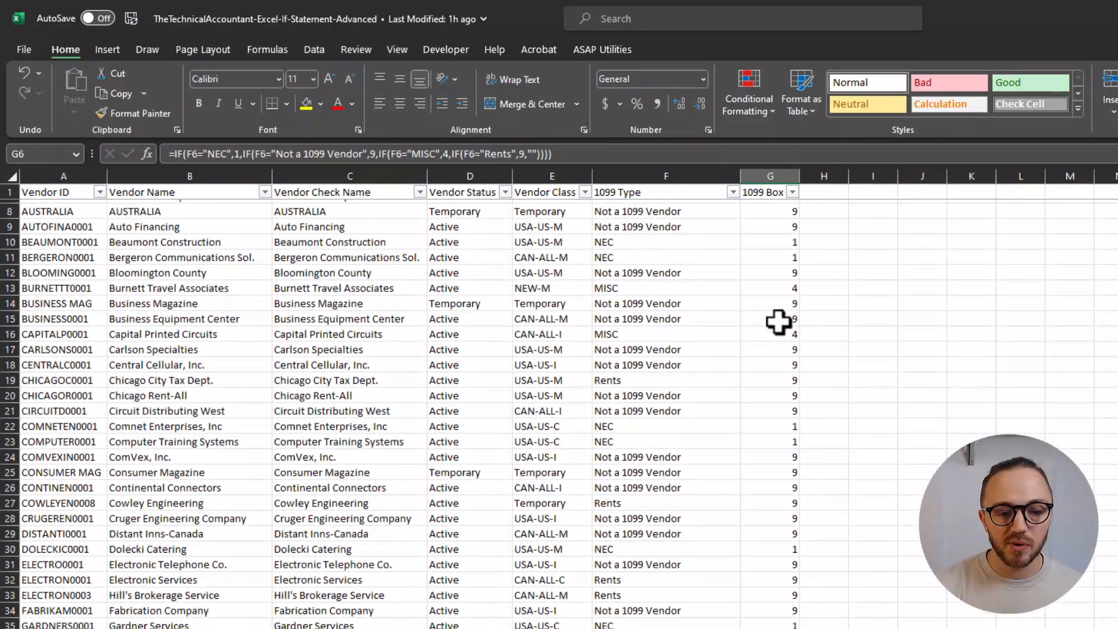
{"action": "scroll", "coordinate": [784, 362], "scroll_direction": "down", "scroll_amount": 6}
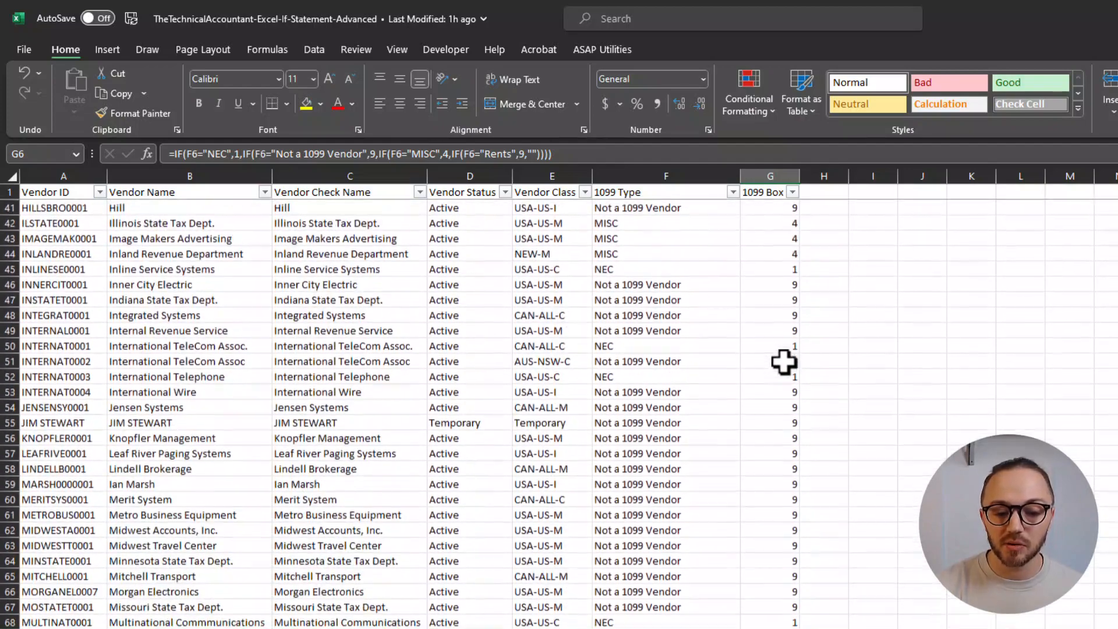
{"action": "scroll", "coordinate": [786, 404], "scroll_direction": "down", "scroll_amount": 3}
{"action": "scroll", "coordinate": [786, 404], "scroll_direction": "down", "scroll_amount": 1}
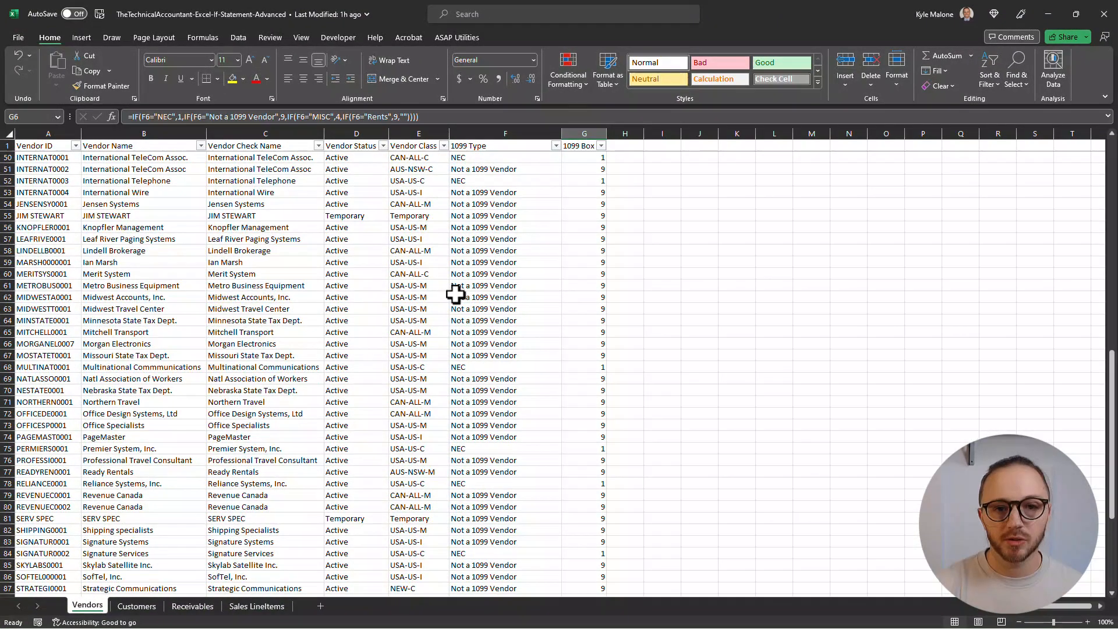
{"action": "left_click", "coordinate": [193, 607]}
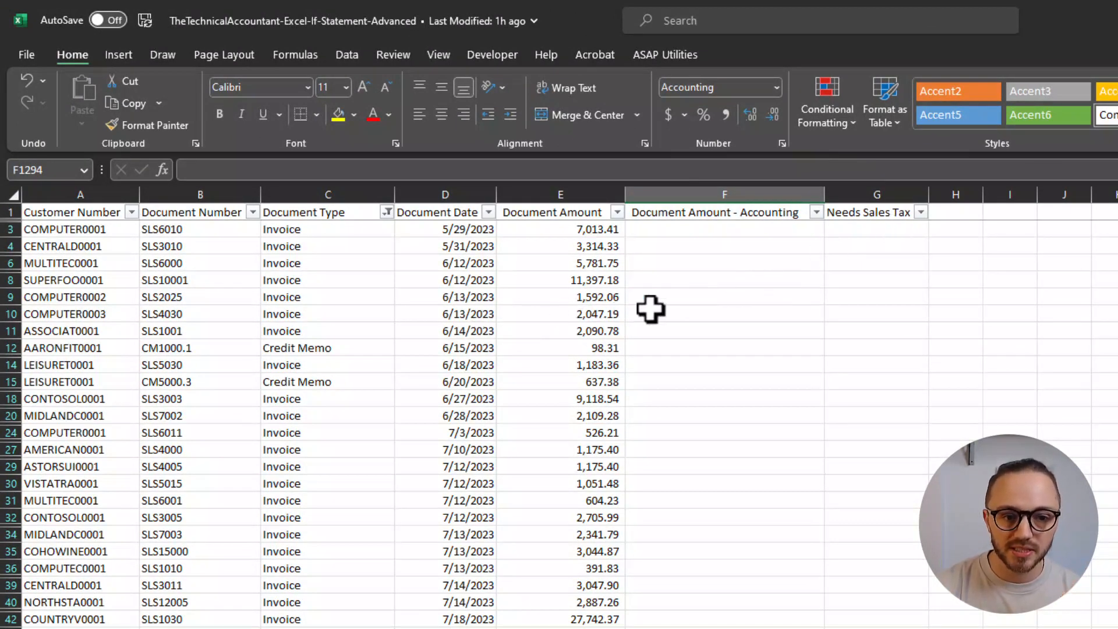
Insert a blank column before Needs Sales Tax and title it Country.
{"action": "left_click", "coordinate": [885, 194]}
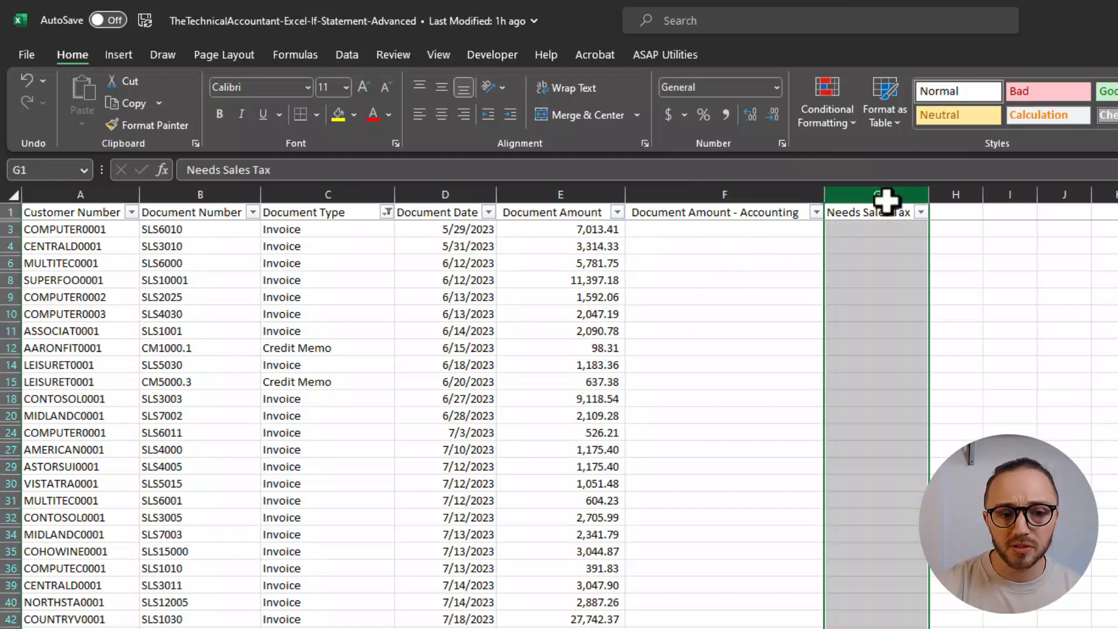
{"action": "right_click", "coordinate": [888, 196]}
{"action": "left_click", "coordinate": [958, 379]}
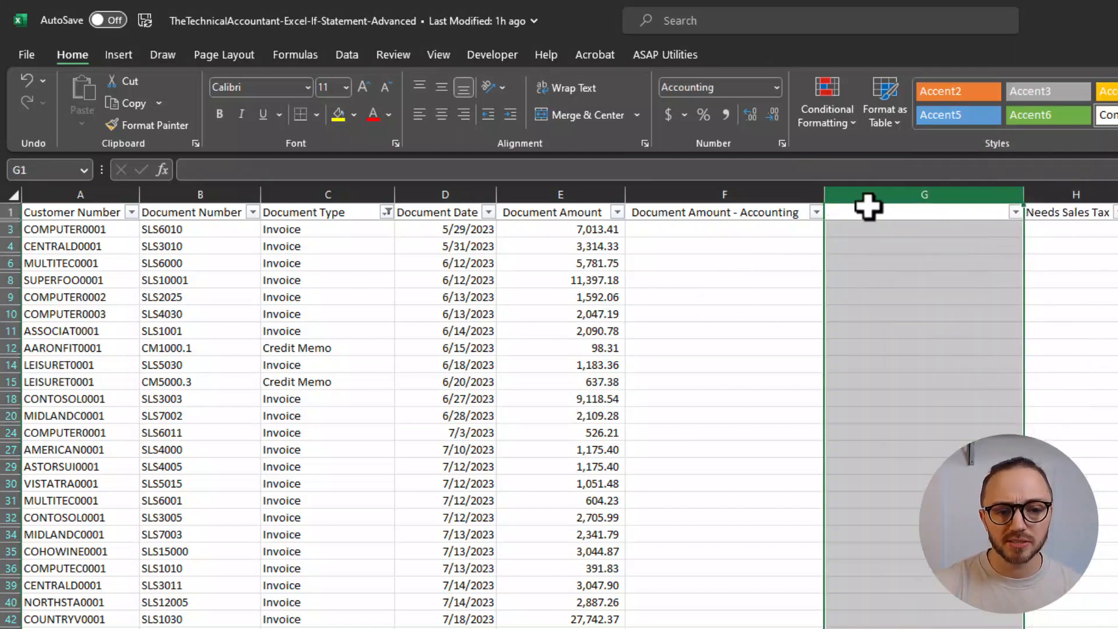
{"action": "left_click", "coordinate": [868, 217]}
{"action": "type", "text": "Country"}
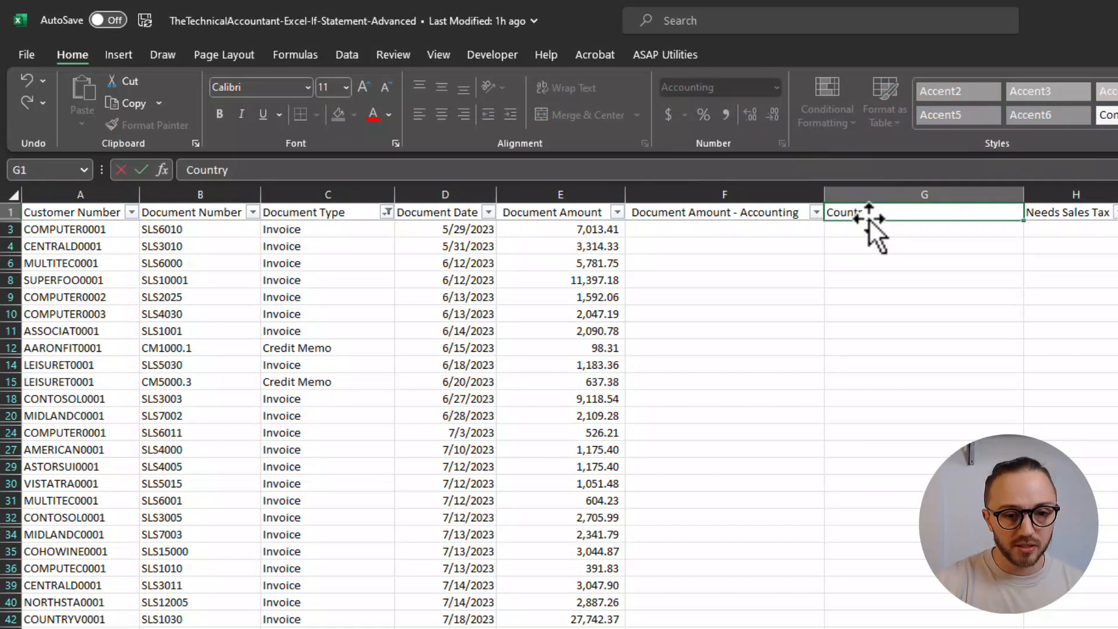
{"action": "key", "text": "Return"}
{"action": "type", "text": "=VLOOKUP("}
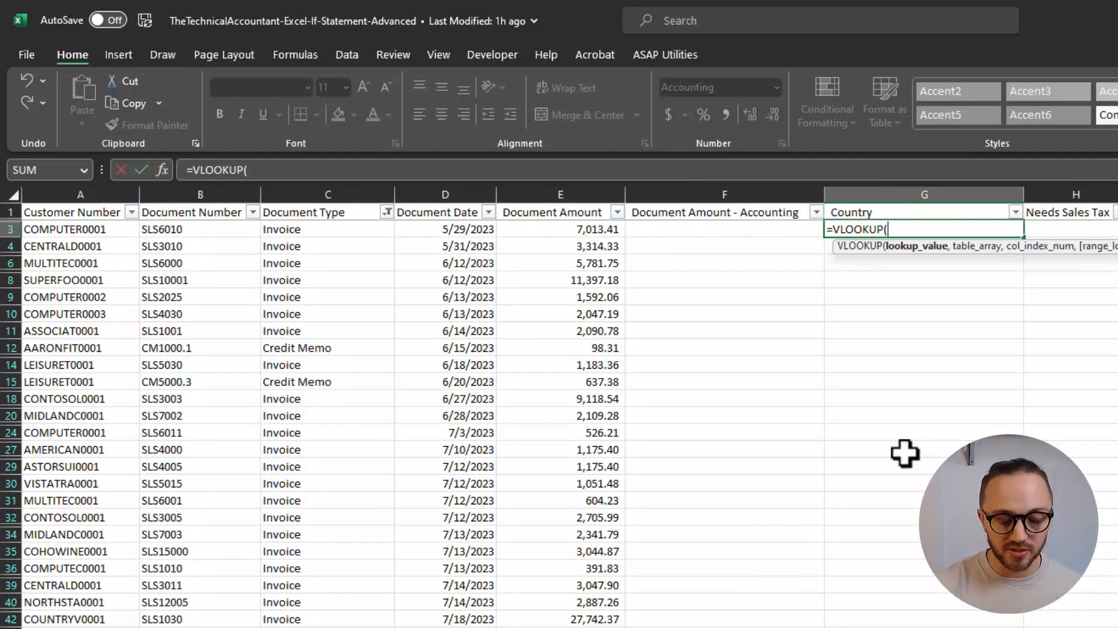
{"action": "key", "text": "shift+Home"}
{"action": "key", "text": "BackSpace"}
{"action": "key", "text": "Escape"}
{"action": "key", "text": "Escape"}
Delete the inserted Country column from the Receivables sheet.
{"action": "left_click", "coordinate": [894, 240]}
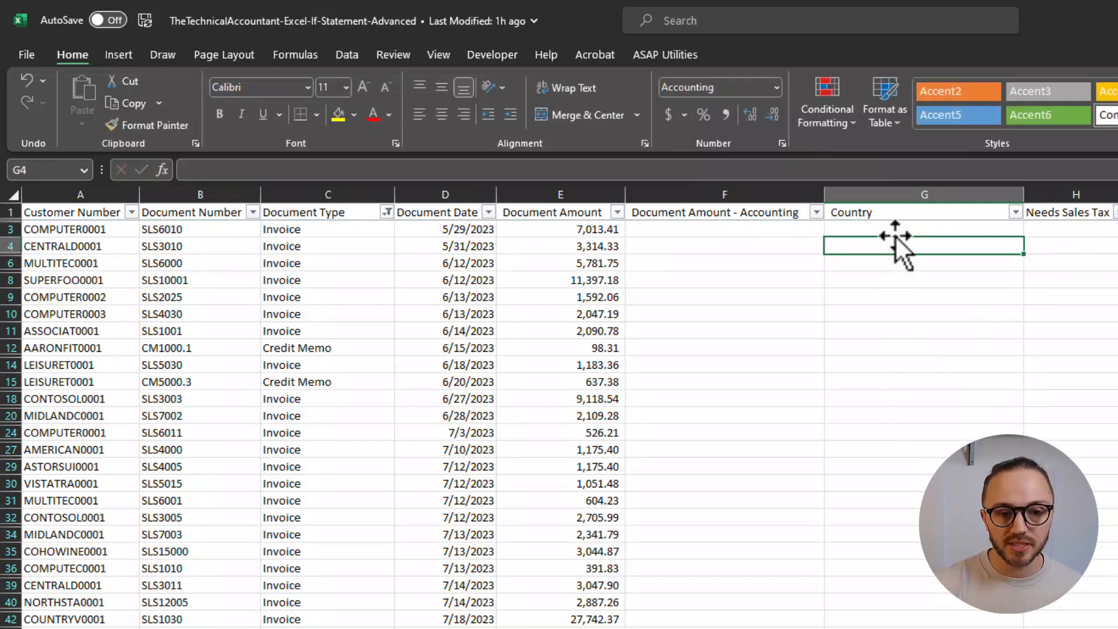
{"action": "left_click", "coordinate": [894, 228]}
{"action": "left_click", "coordinate": [897, 187]}
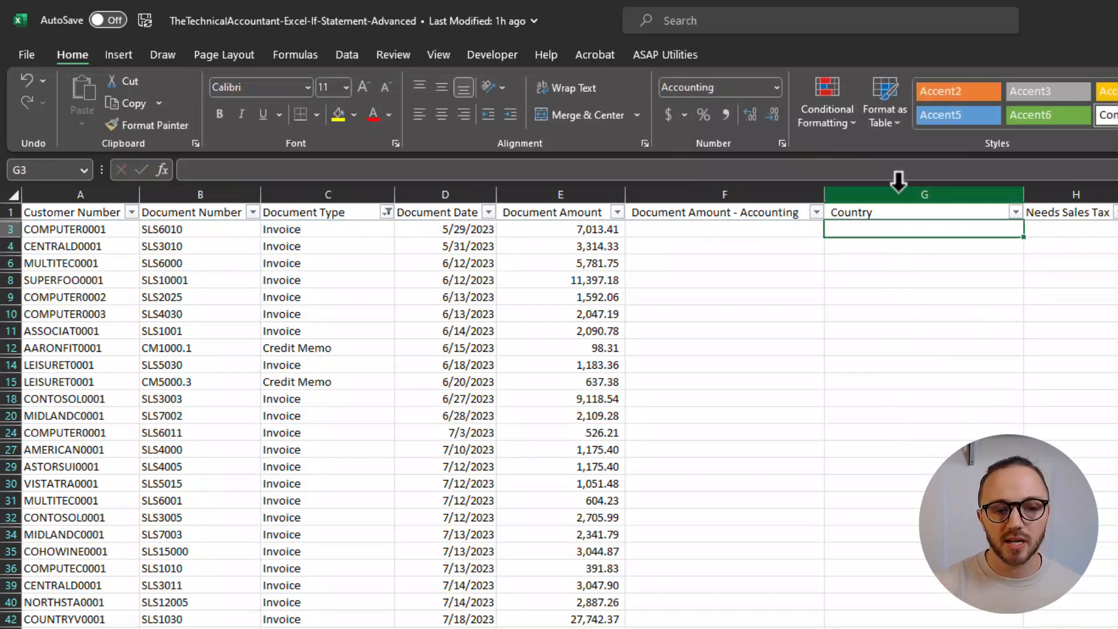
{"action": "right_click", "coordinate": [897, 186]}
{"action": "left_click", "coordinate": [947, 387]}
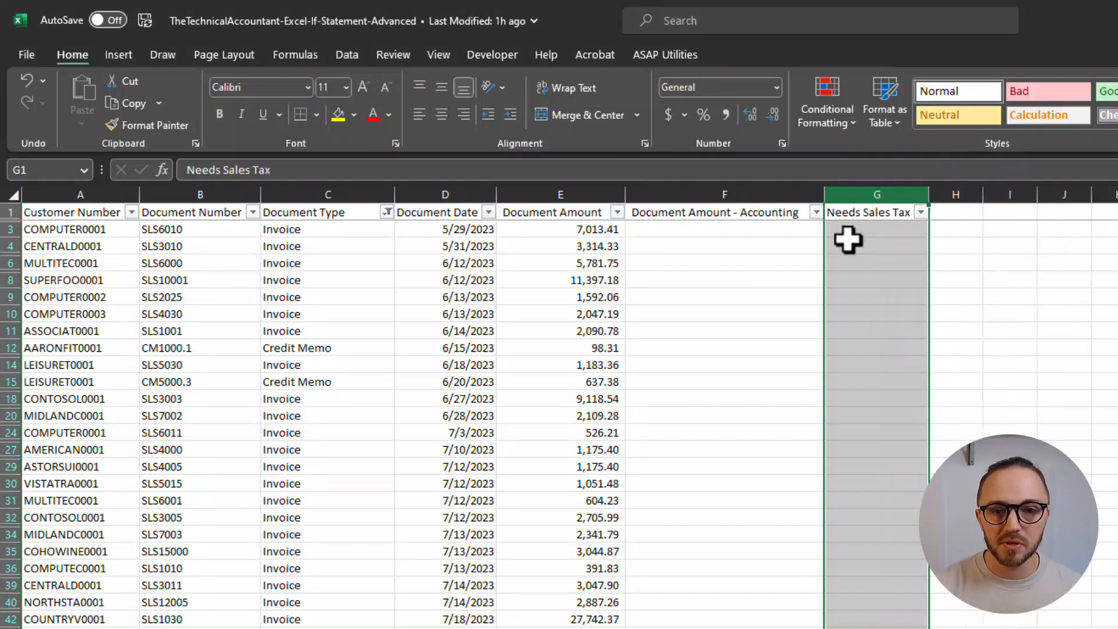
Begin an IF formula in G3 under Needs Sales Tax whose logical test is an XLOOKUP of customer number A3.
{"action": "left_click", "coordinate": [848, 239]}
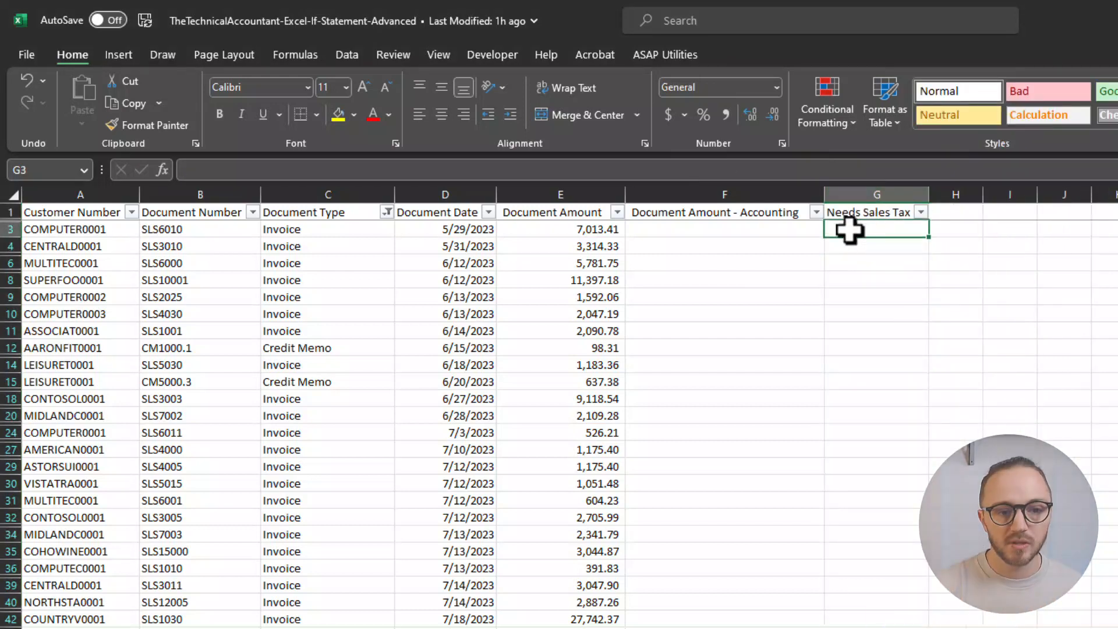
{"action": "left_click", "coordinate": [679, 176]}
{"action": "type", "text": "=if"}
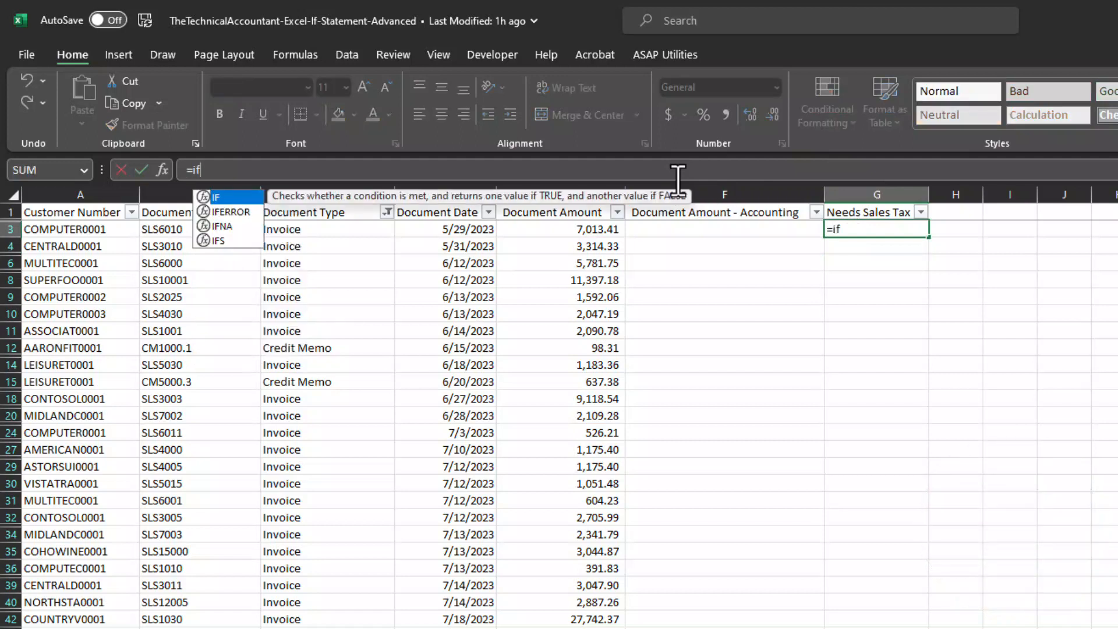
{"action": "key", "text": "Tab"}
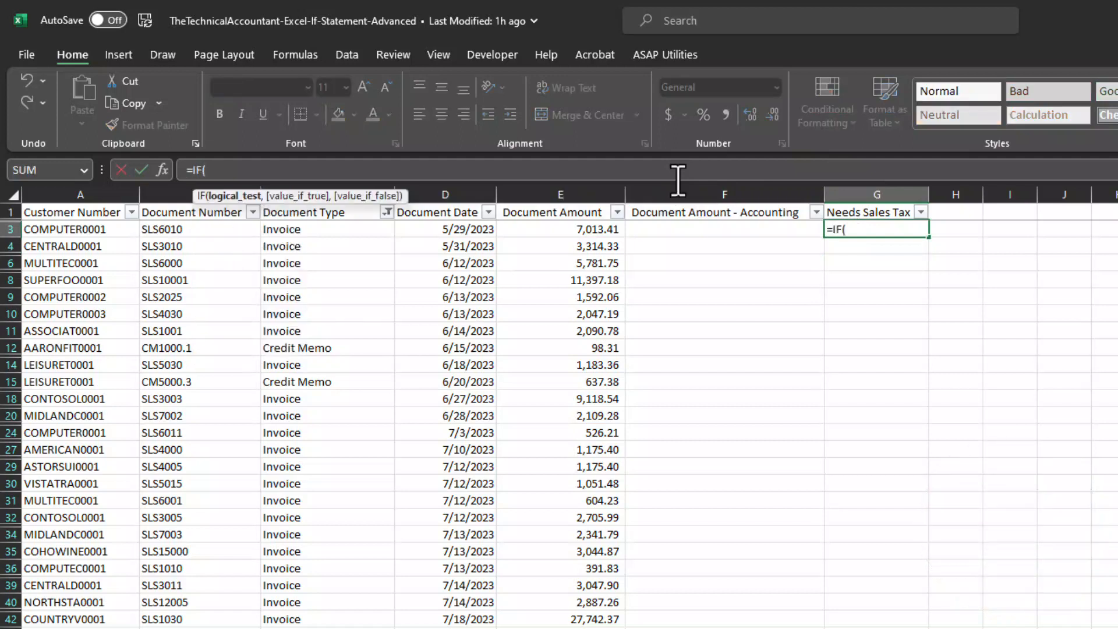
{"action": "type", "text": "xlo"}
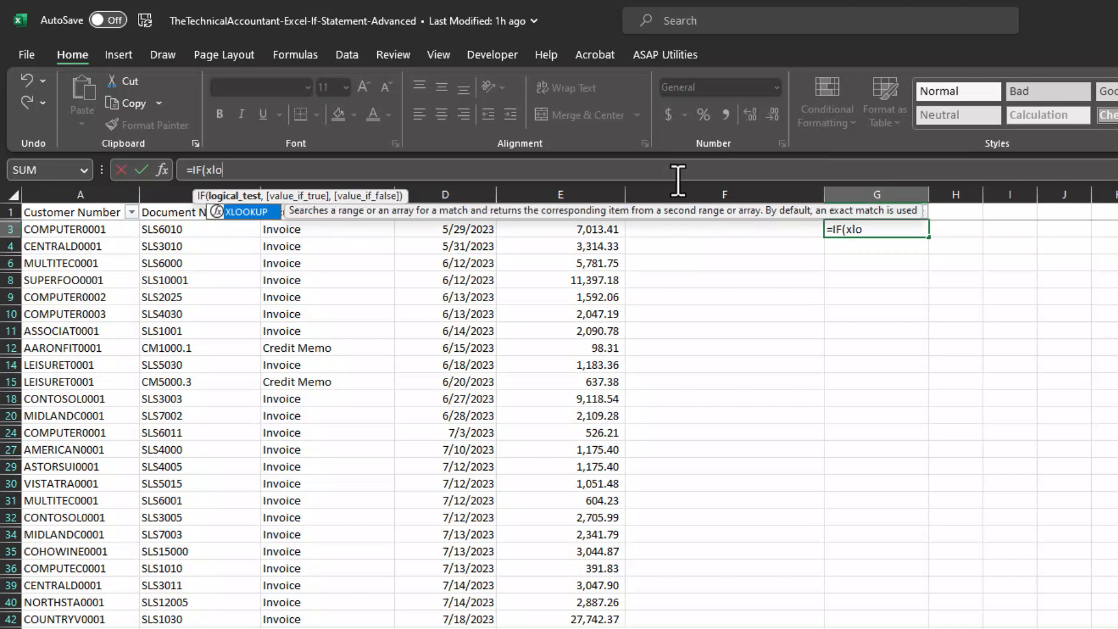
{"action": "key", "text": "Tab"}
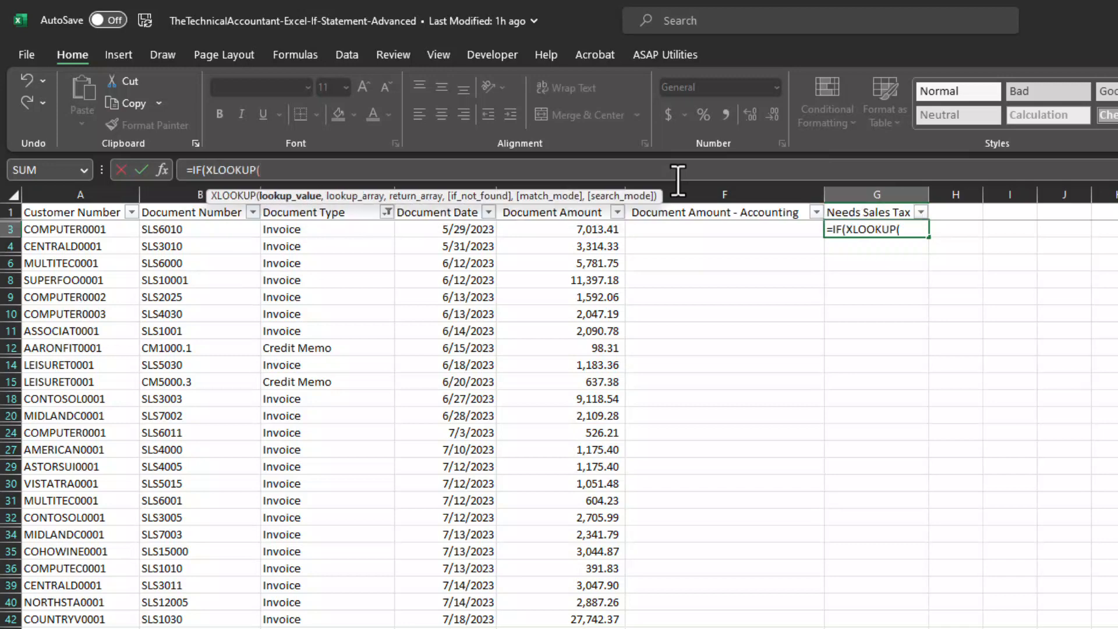
{"action": "left_click", "coordinate": [61, 231]}
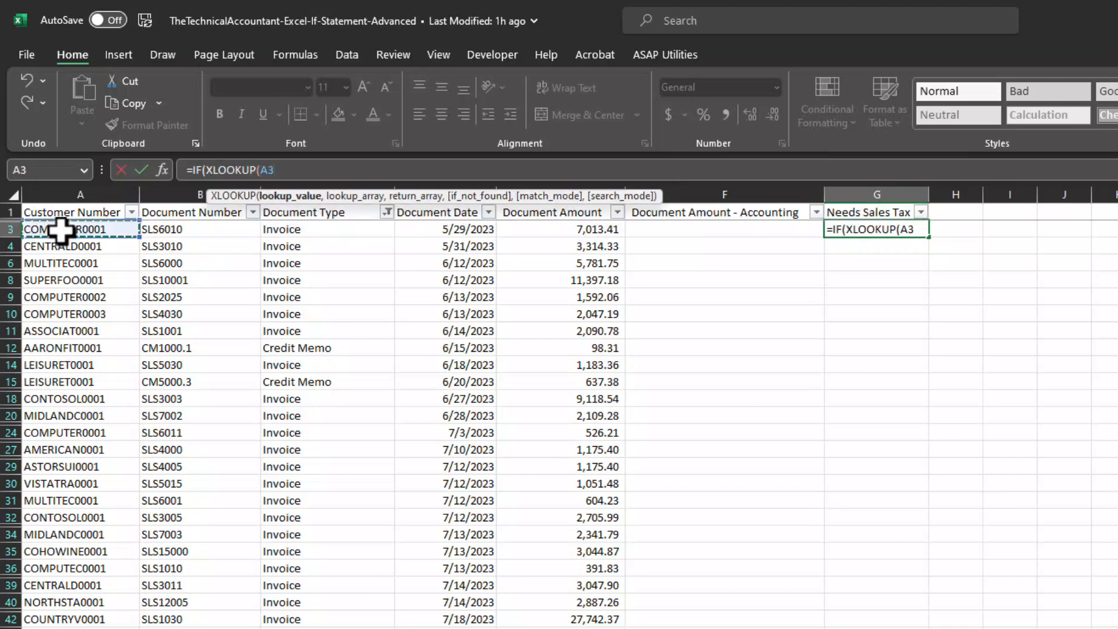
{"action": "type", "text": ","}
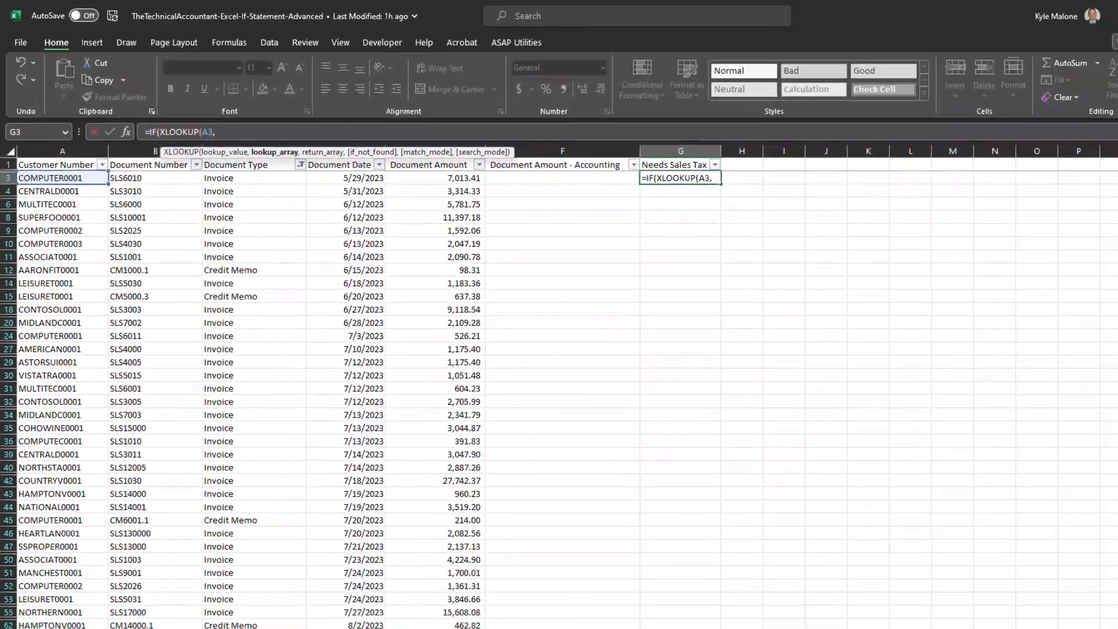
Give the XLOOKUP column A of the Customers sheet as lookup array and its Country column G as return array.
{"action": "left_click", "coordinate": [137, 605]}
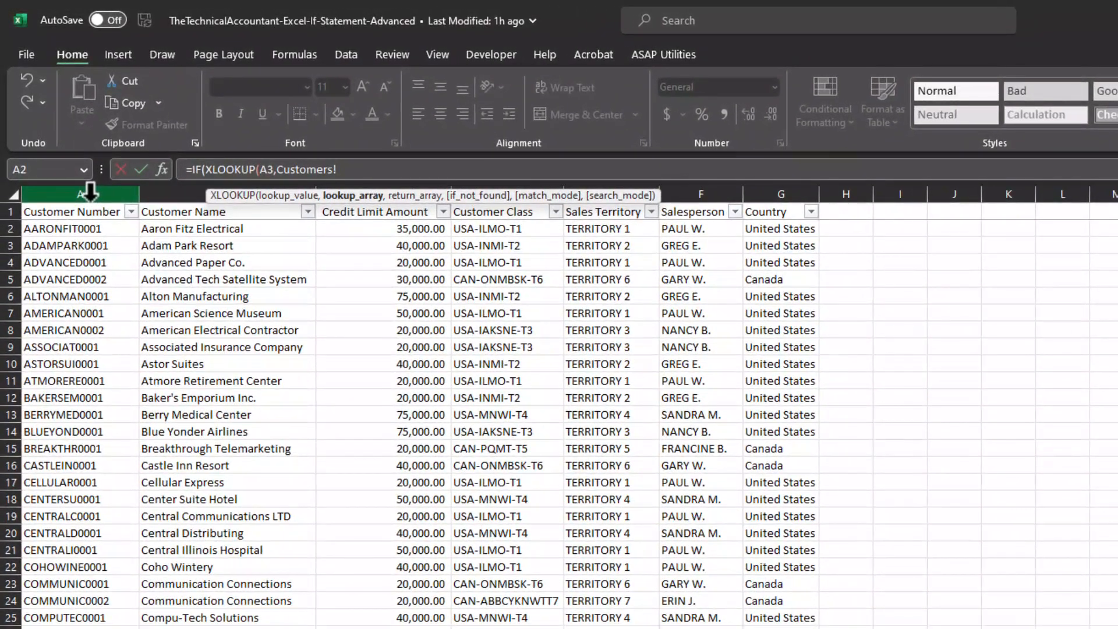
{"action": "left_click", "coordinate": [90, 191]}
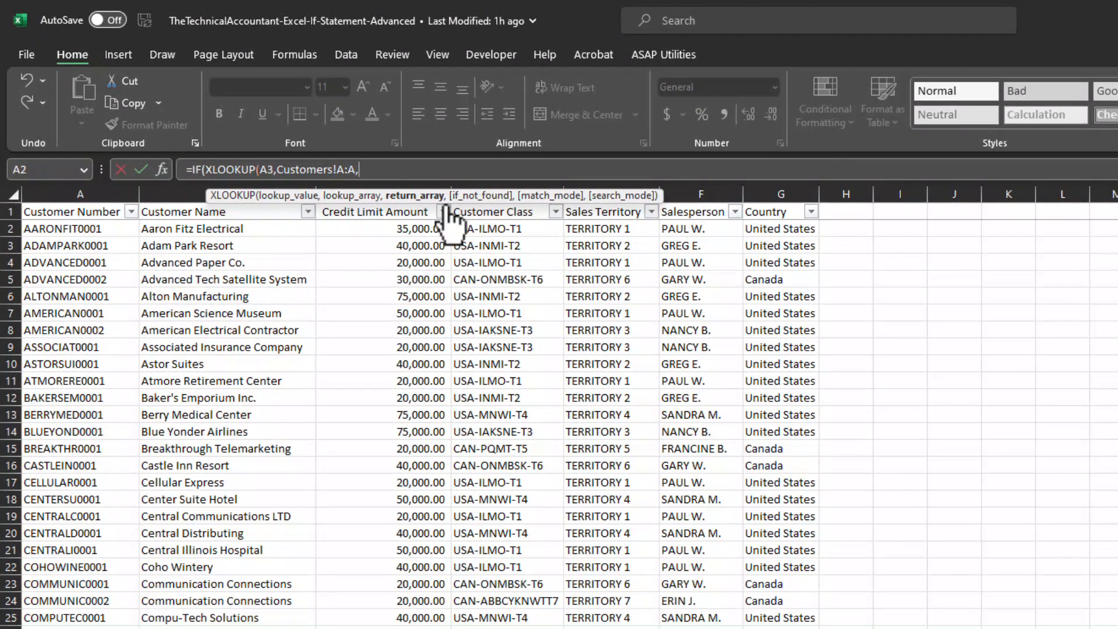
{"action": "left_click", "coordinate": [777, 190]}
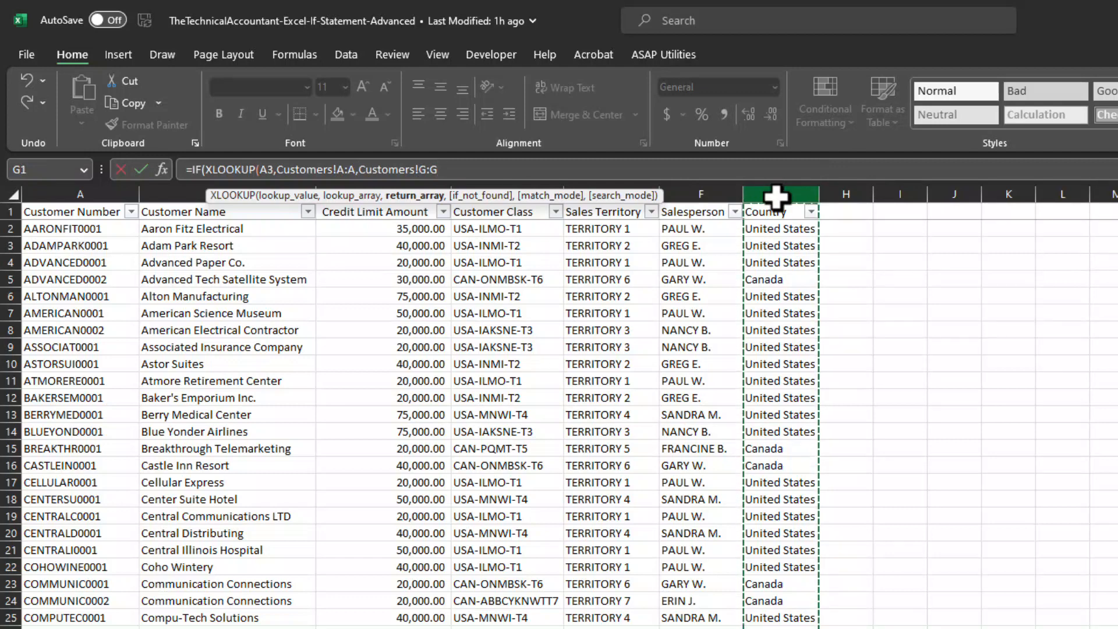
{"action": "type", "text": ")"}
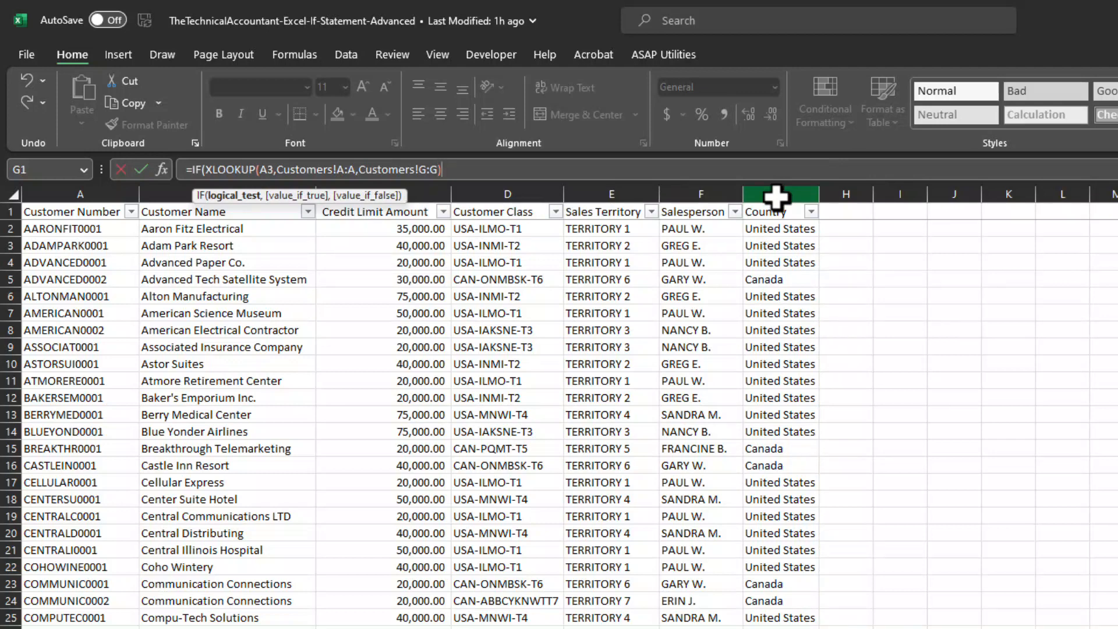
Finish the IF formula so a lookup result equal to "United States" returns "Yes" and anything else "No".
{"action": "type", "text": "="}
{"action": "type", "text": "\"United"}
{"action": "key", "text": "BackSpace"}
{"action": "type", "text": "d States\","}
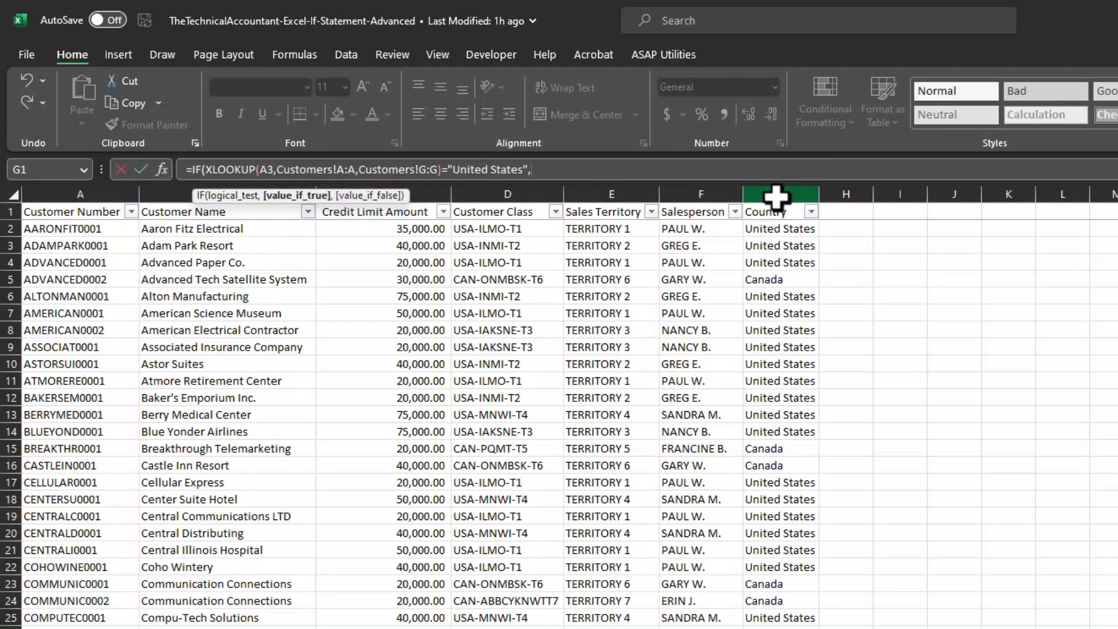
{"action": "type", "text": "\"Yes\","}
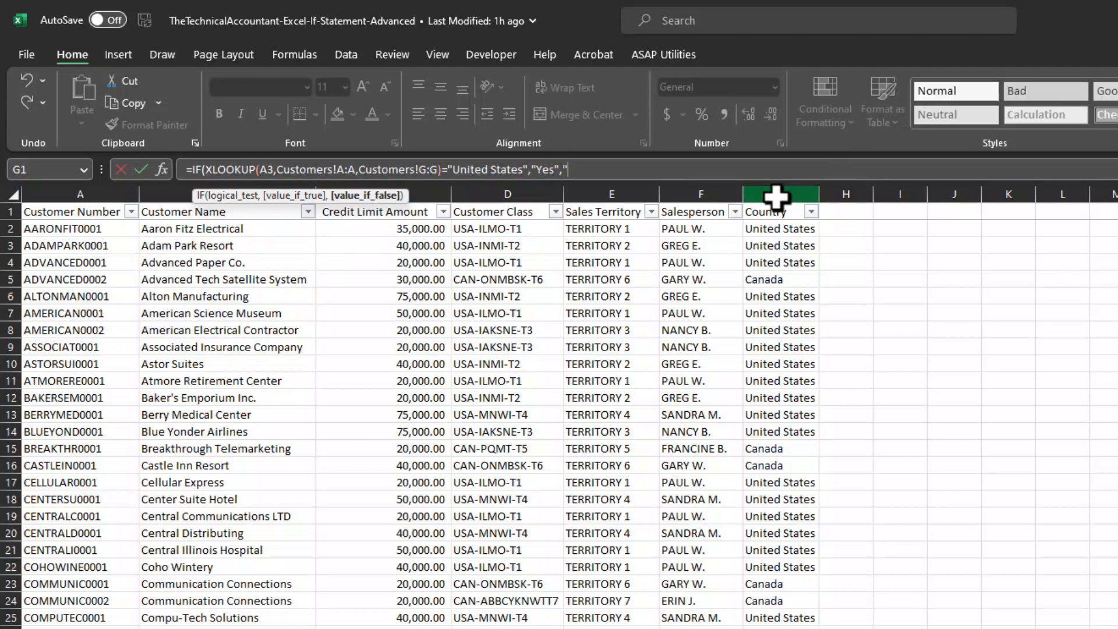
{"action": "type", "text": "\"No\")"}
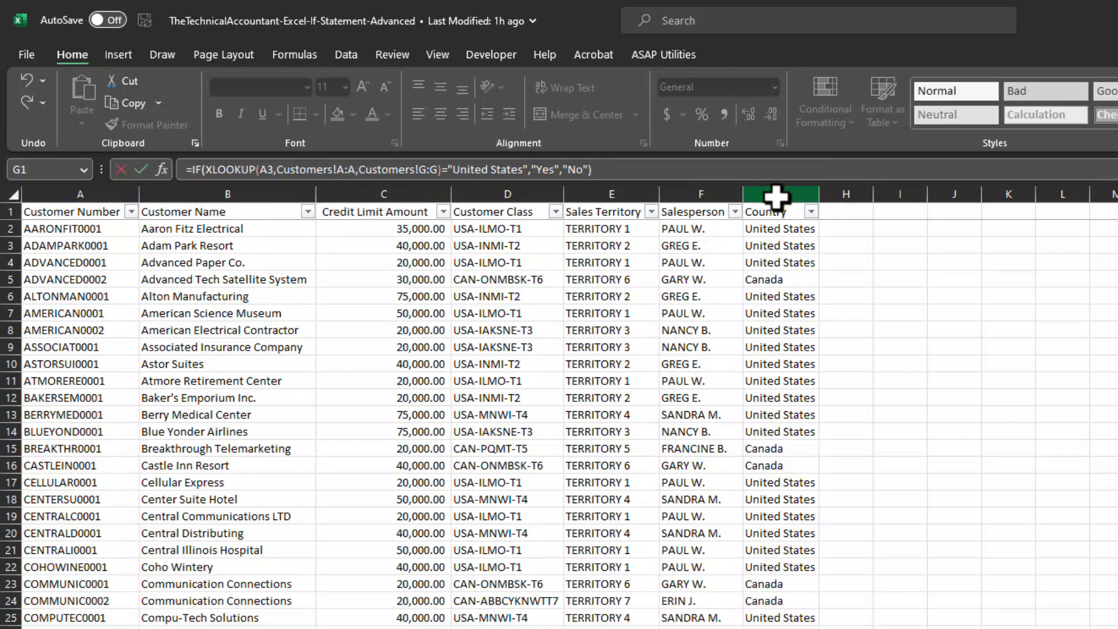
{"action": "key", "text": "BackSpace"}
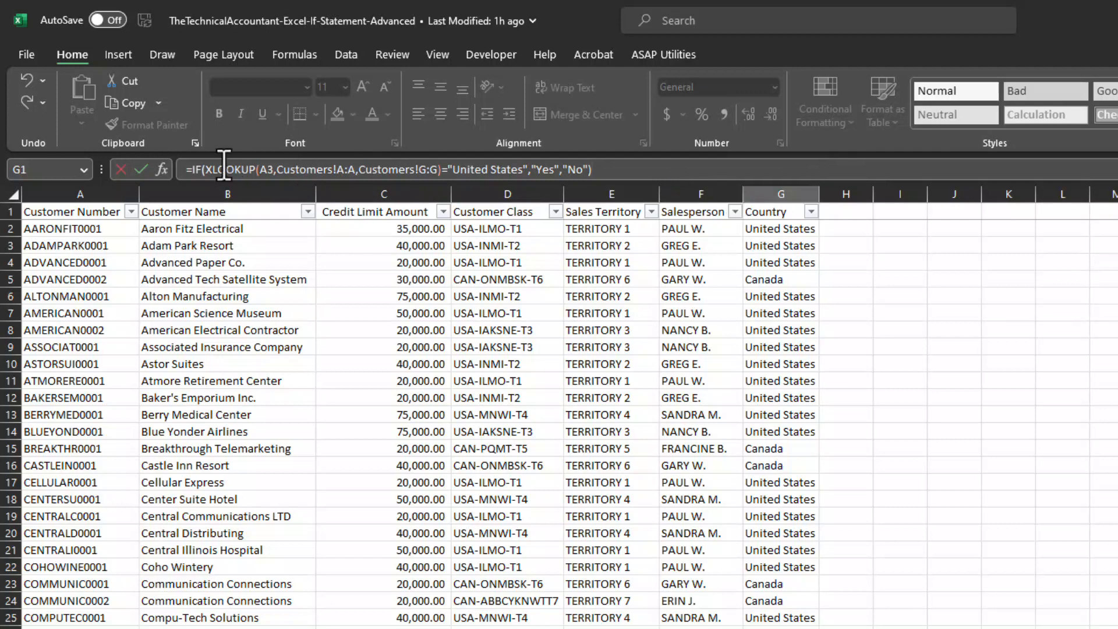
{"action": "key", "text": "Return"}
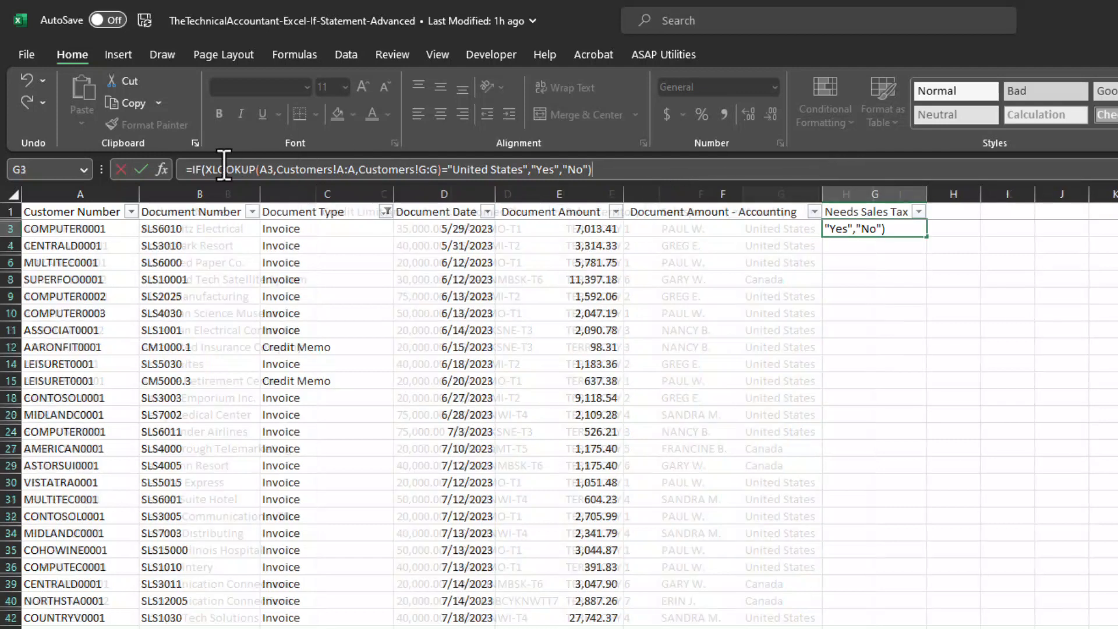
Fill the Needs Sales Tax formula from G2 down the column and check the results through the last row.
{"action": "left_click", "coordinate": [837, 228]}
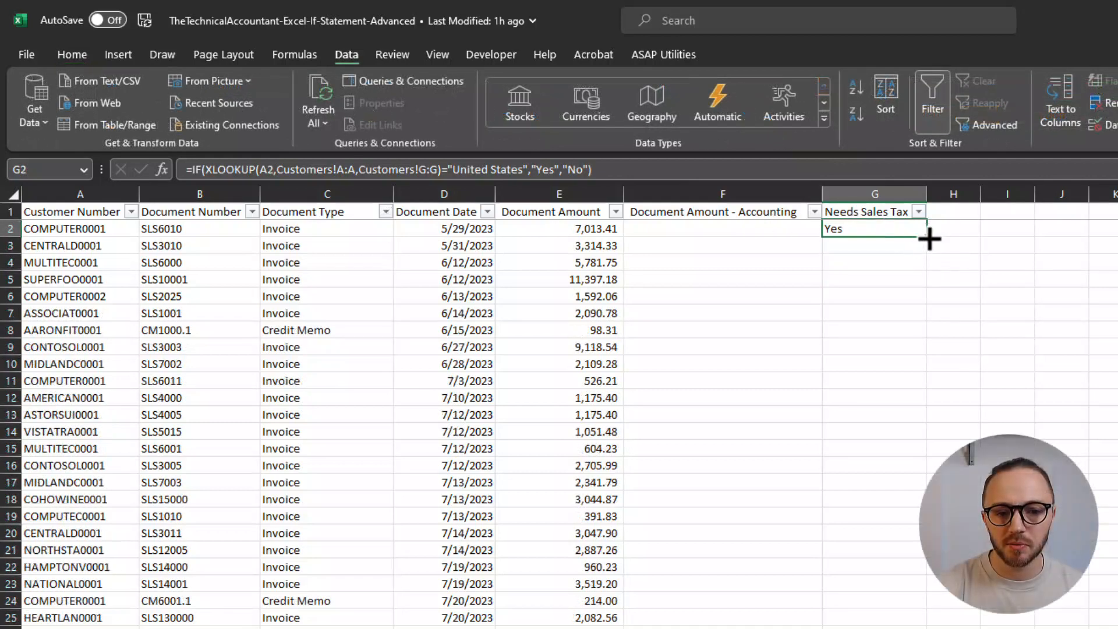
{"action": "double_click", "coordinate": [930, 239]}
{"action": "left_click", "coordinate": [866, 399]}
{"action": "scroll", "coordinate": [866, 417], "scroll_direction": "down", "scroll_amount": 20}
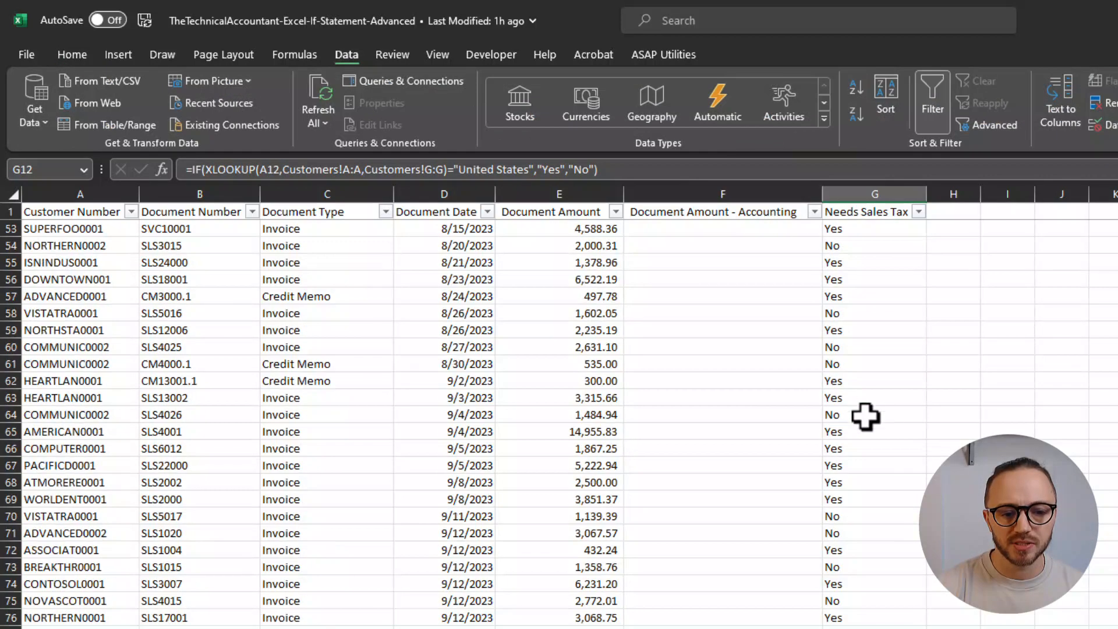
{"action": "scroll", "coordinate": [861, 432], "scroll_direction": "down", "scroll_amount": 20}
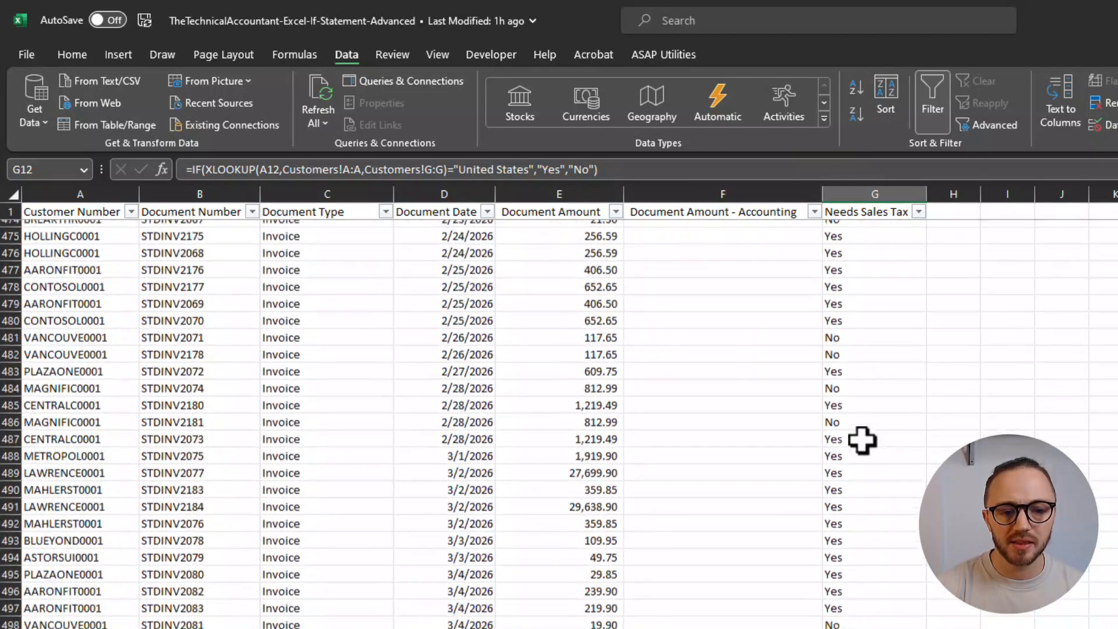
{"action": "scroll", "coordinate": [857, 448], "scroll_direction": "down", "scroll_amount": 20}
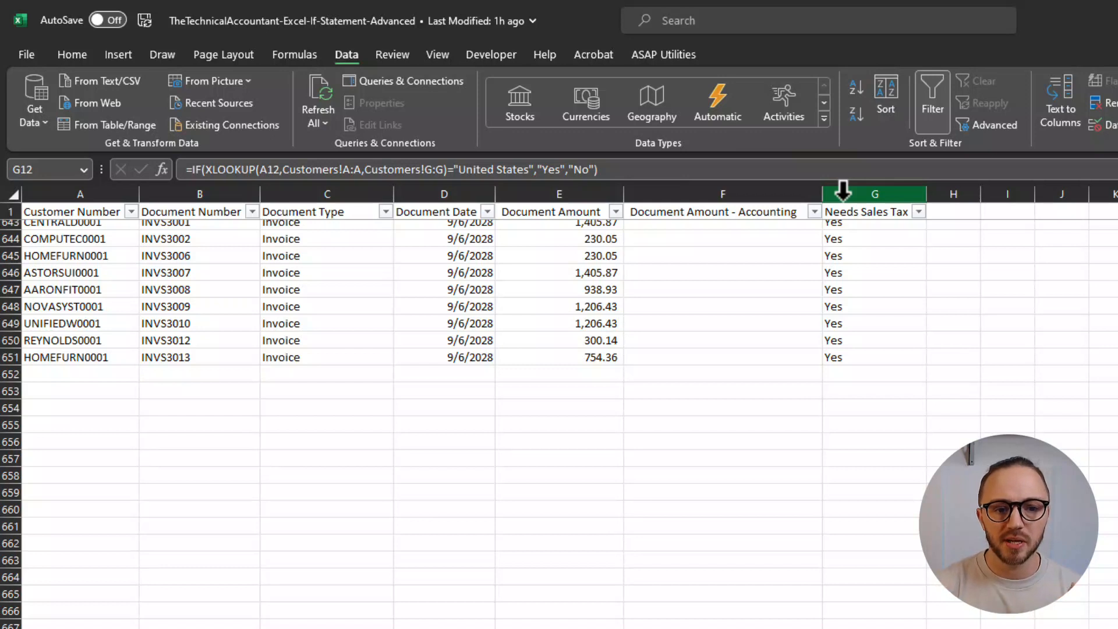
{"action": "left_click", "coordinate": [901, 358]}
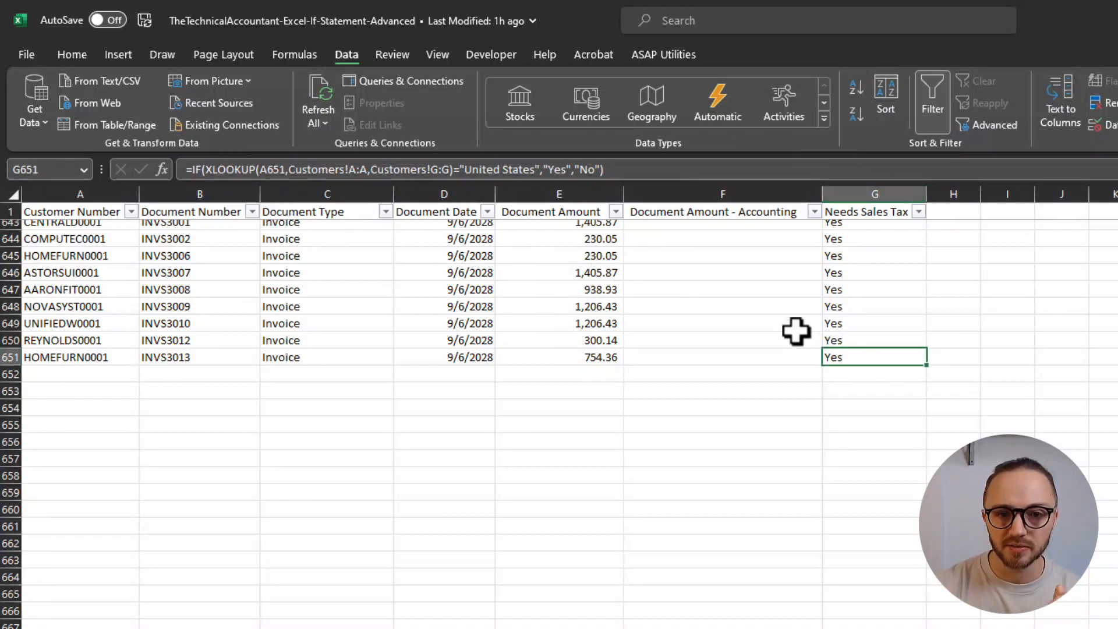
{"action": "scroll", "coordinate": [912, 377], "scroll_direction": "up", "scroll_amount": 20}
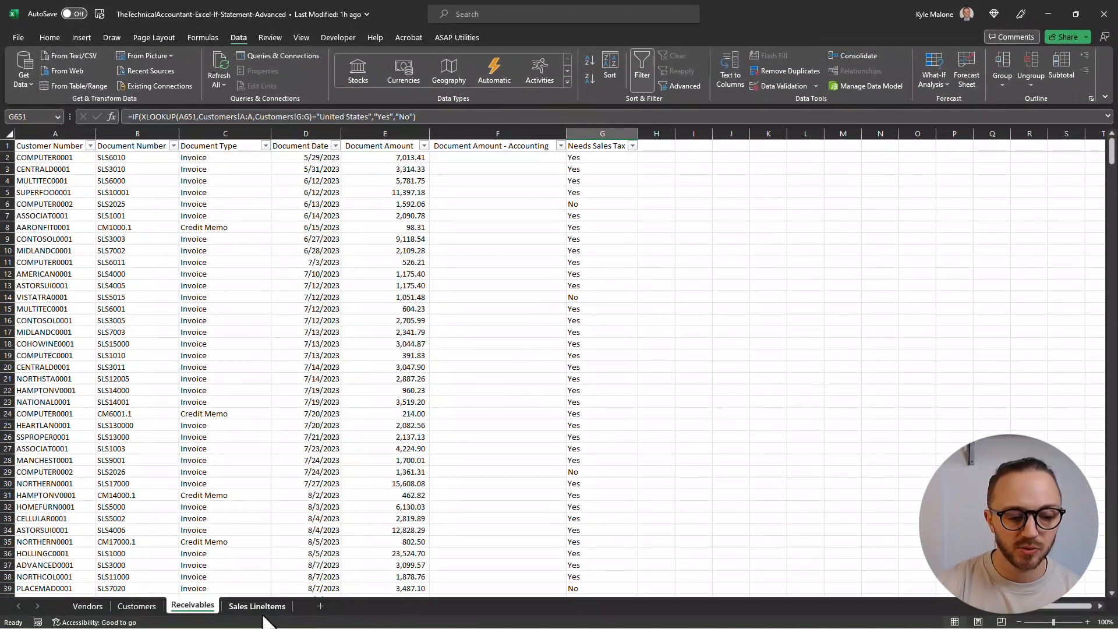
On the Sales LineItems sheet, begin an IF formula in K2 under Customer Priority that returns "High" when margin J2 is over 1000.
{"action": "left_click", "coordinate": [259, 607]}
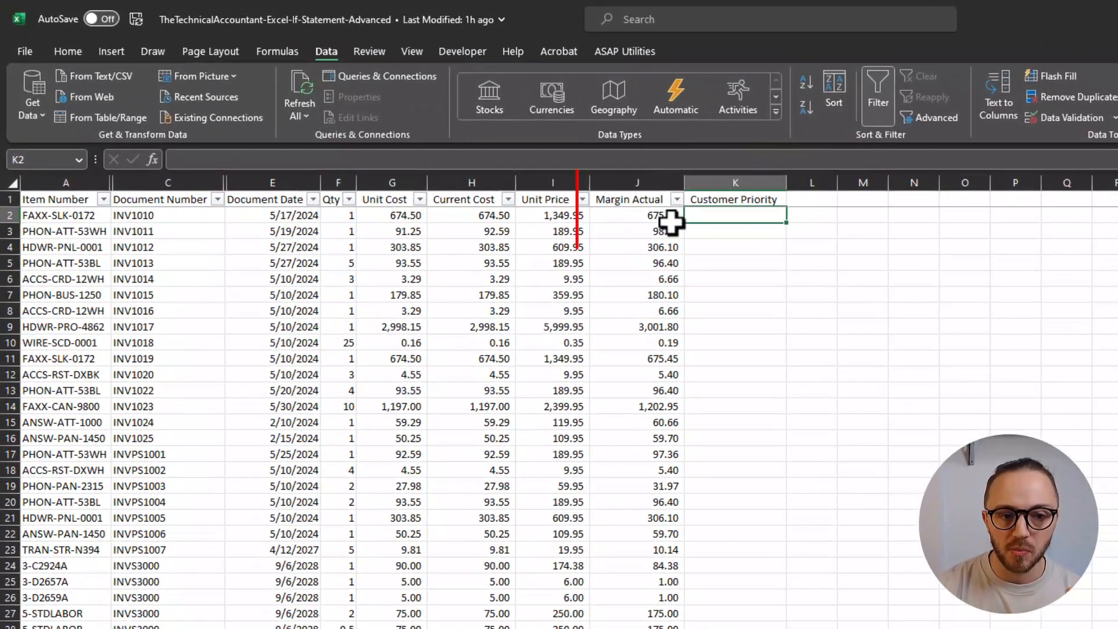
{"action": "left_click", "coordinate": [455, 152]}
{"action": "type", "text": "=i"}
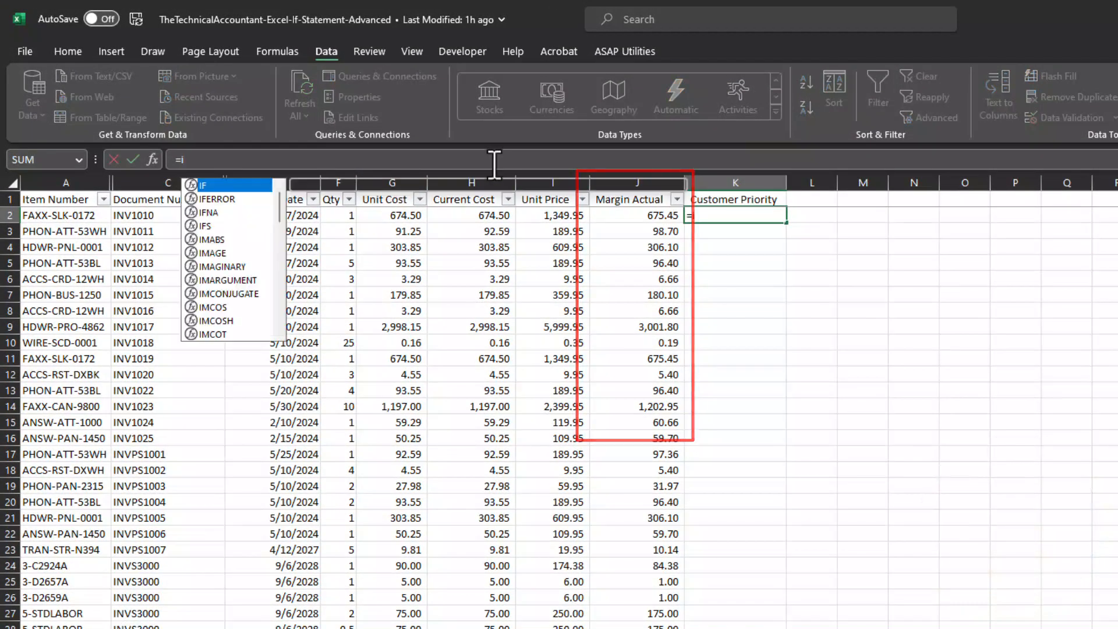
{"action": "type", "text": "f("}
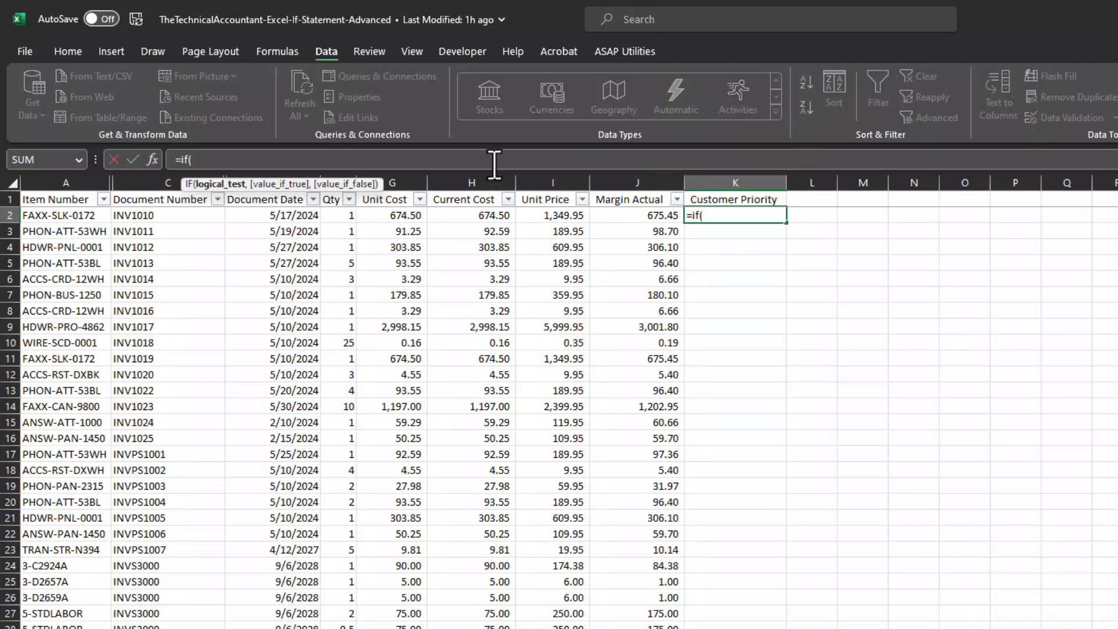
{"action": "left_click", "coordinate": [653, 217]}
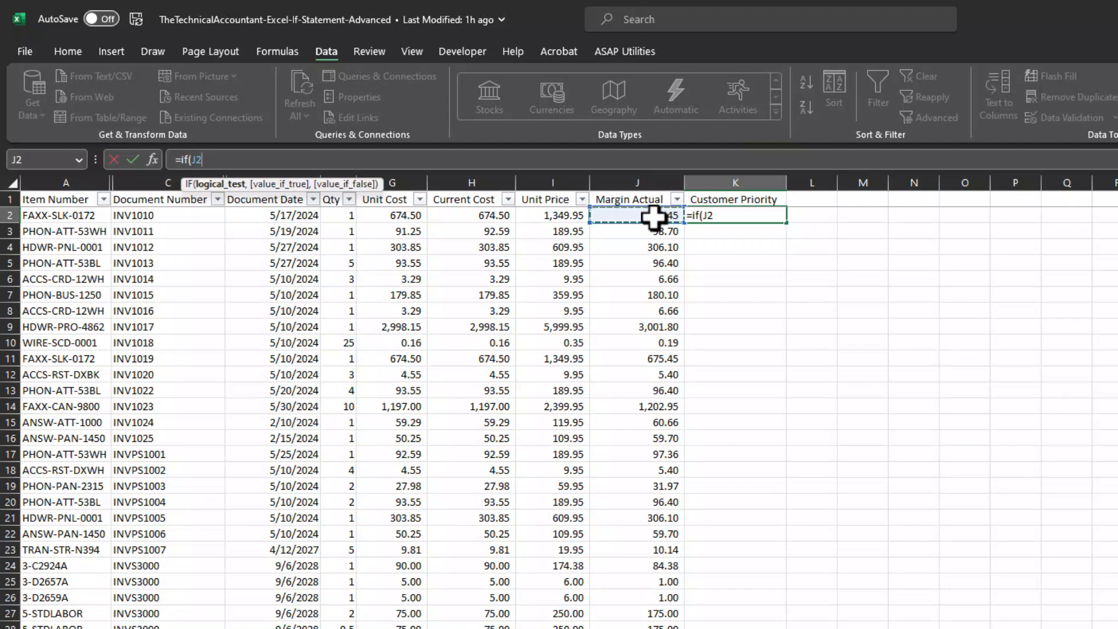
{"action": "type", "text": ">100"}
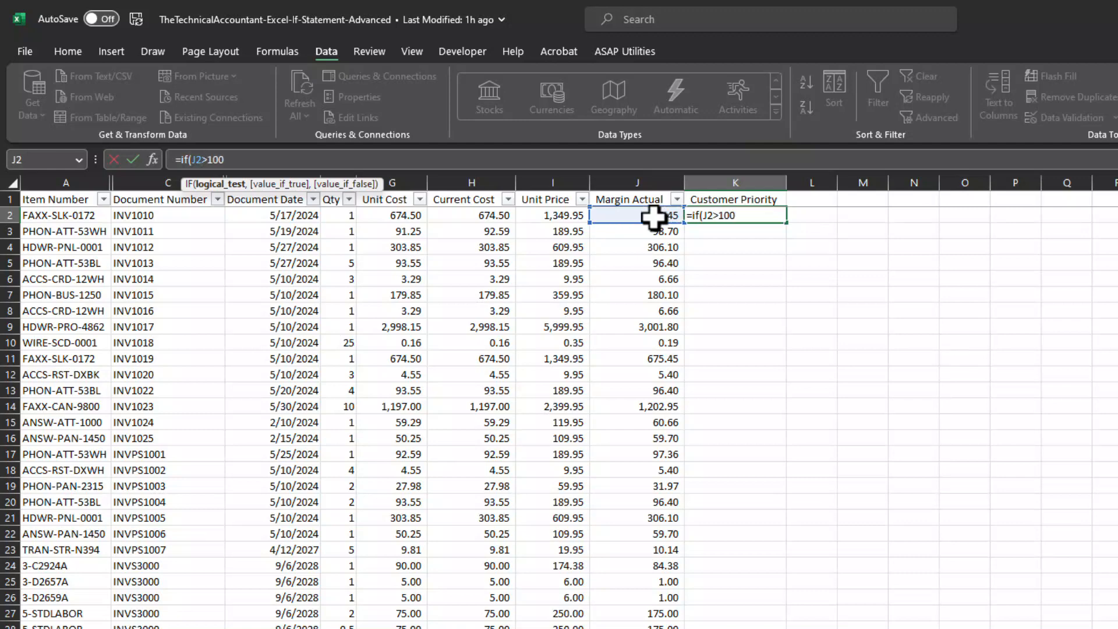
{"action": "type", "text": "0,\"High"}
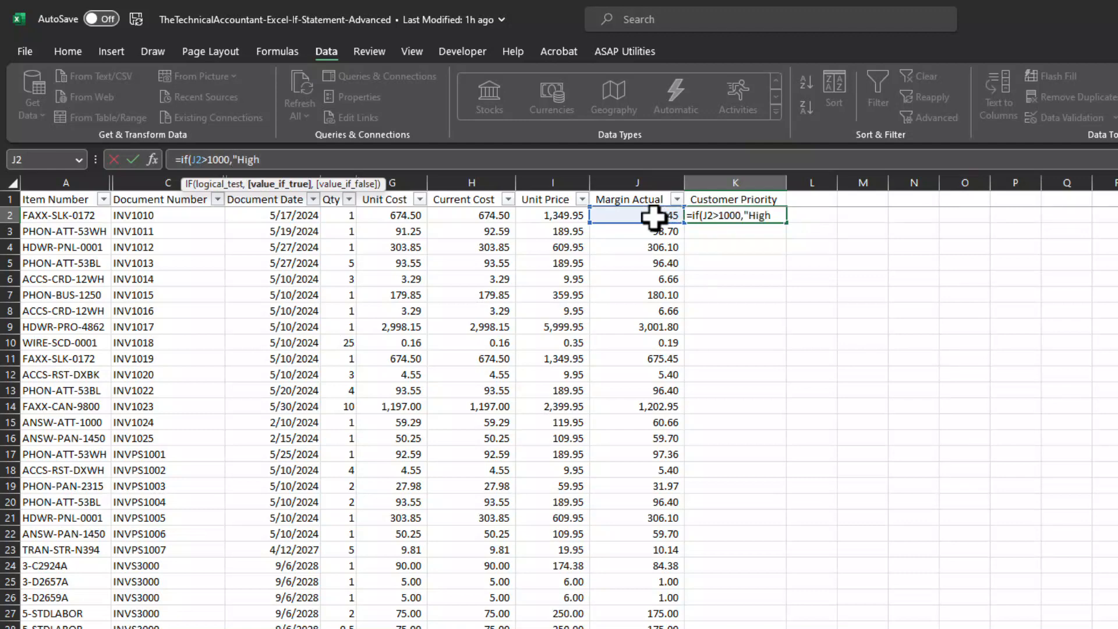
{"action": "type", "text": "\","}
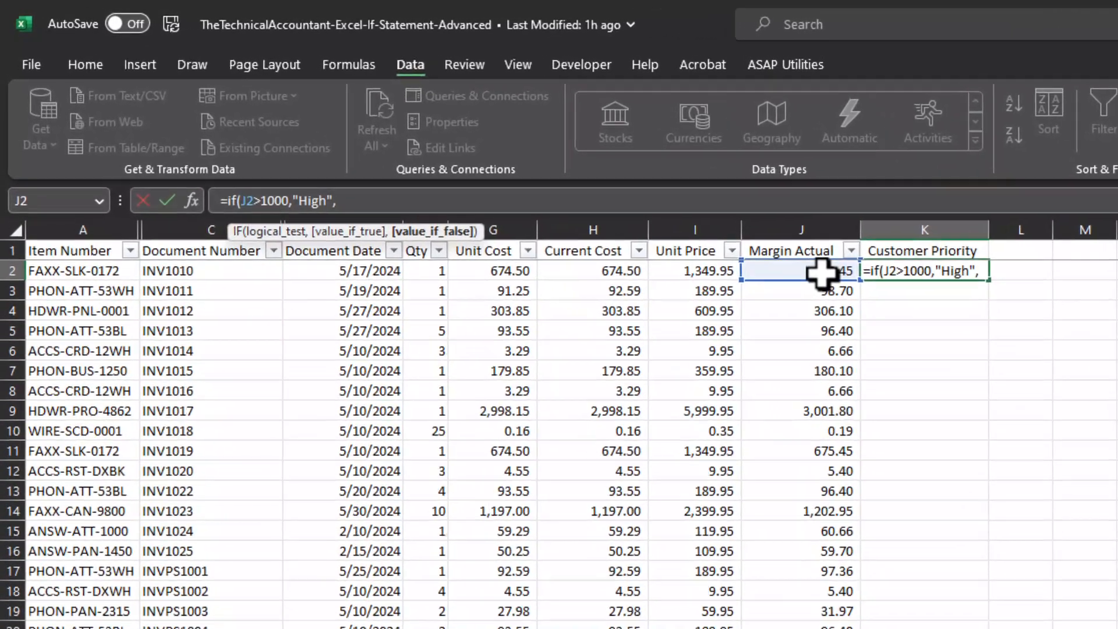
Nest a second IF as the value if false, testing with AND that J2 is <=1000 and >500.
{"action": "type", "text": "if"}
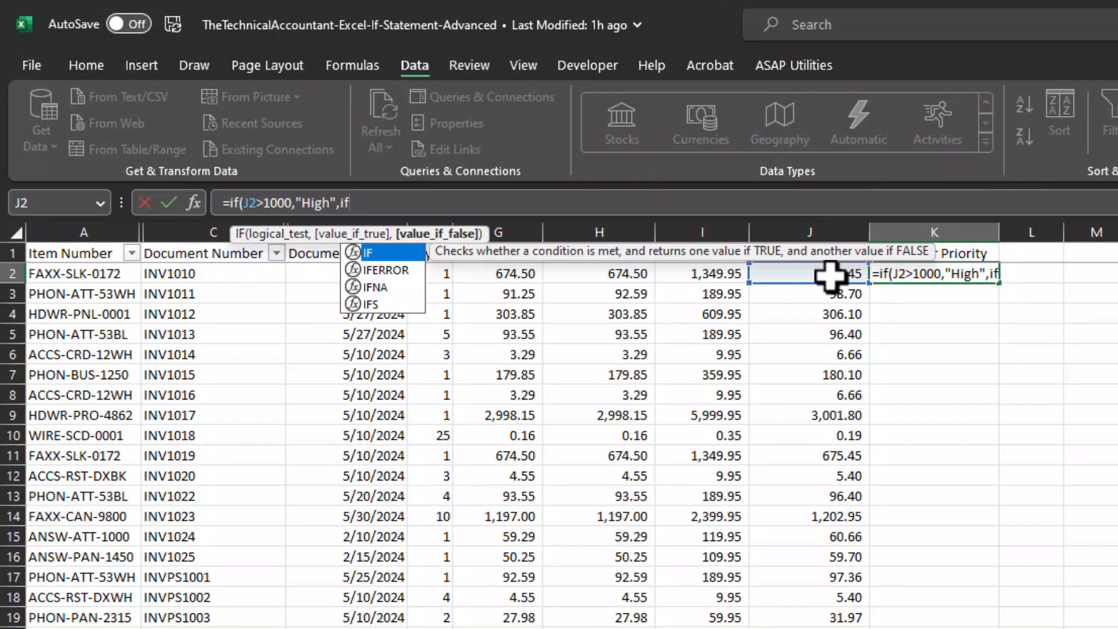
{"action": "type", "text": "("}
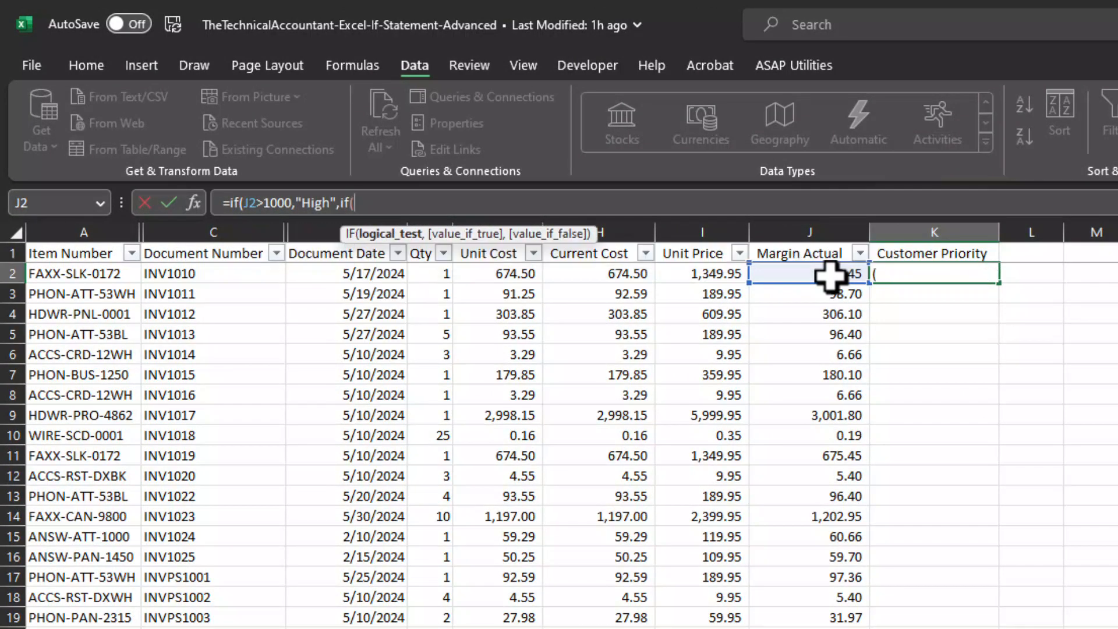
{"action": "type", "text": "and"}
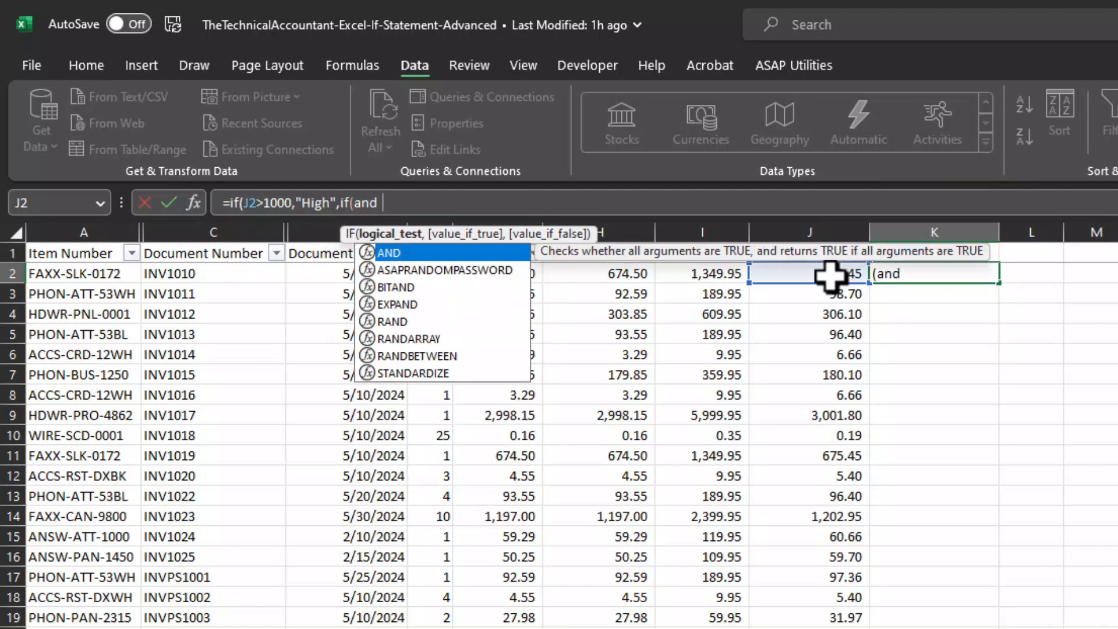
{"action": "type", "text": "("}
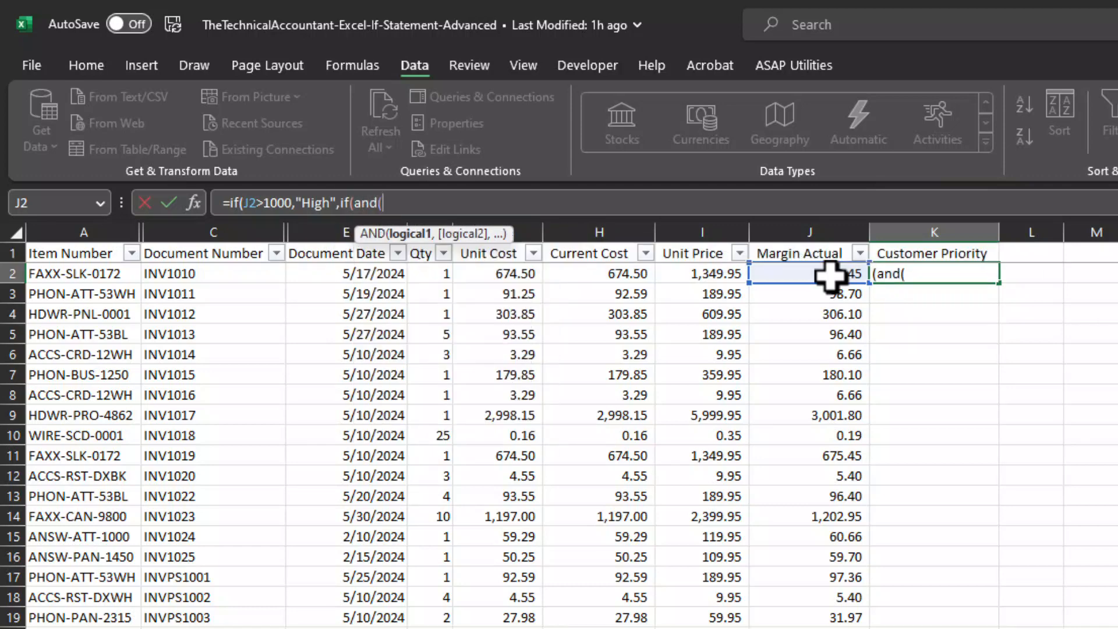
{"action": "left_click", "coordinate": [830, 274]}
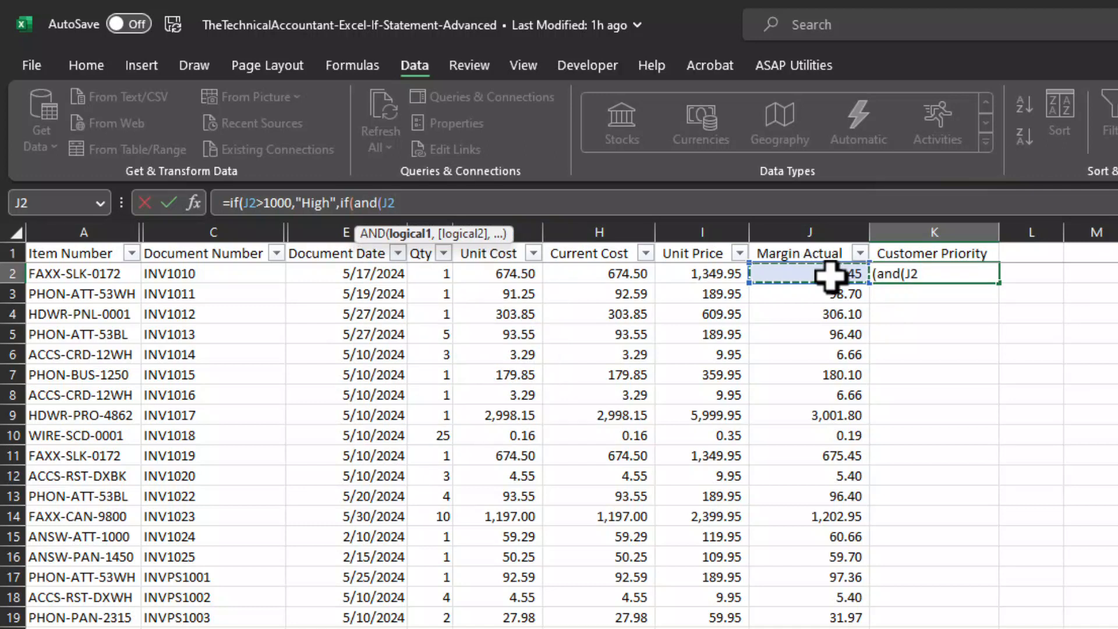
{"action": "type", "text": "<=100"}
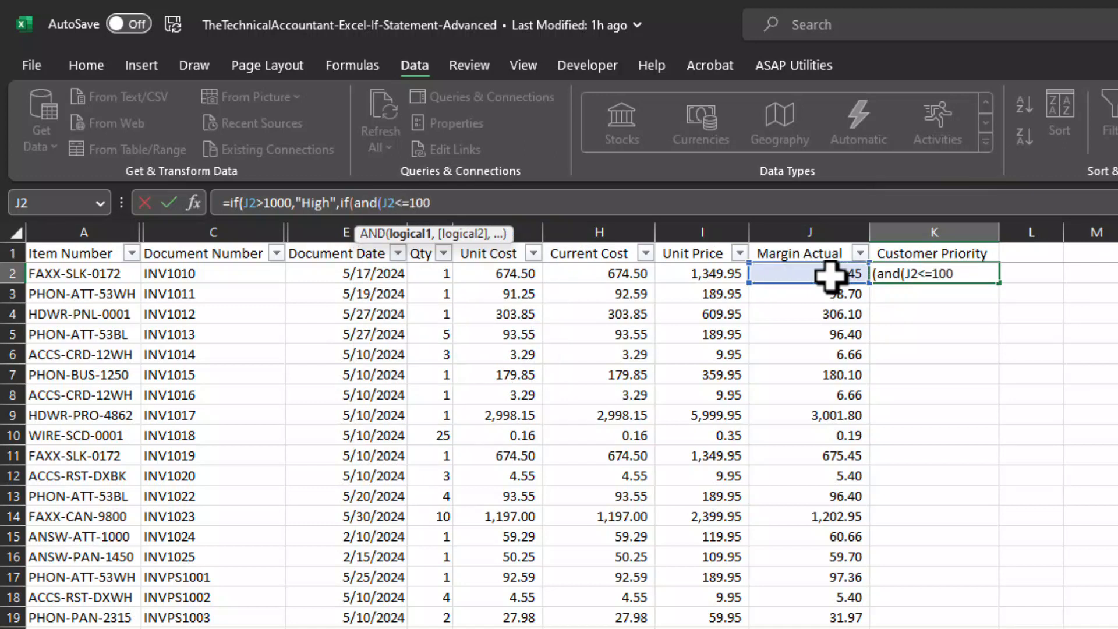
{"action": "type", "text": "0,"}
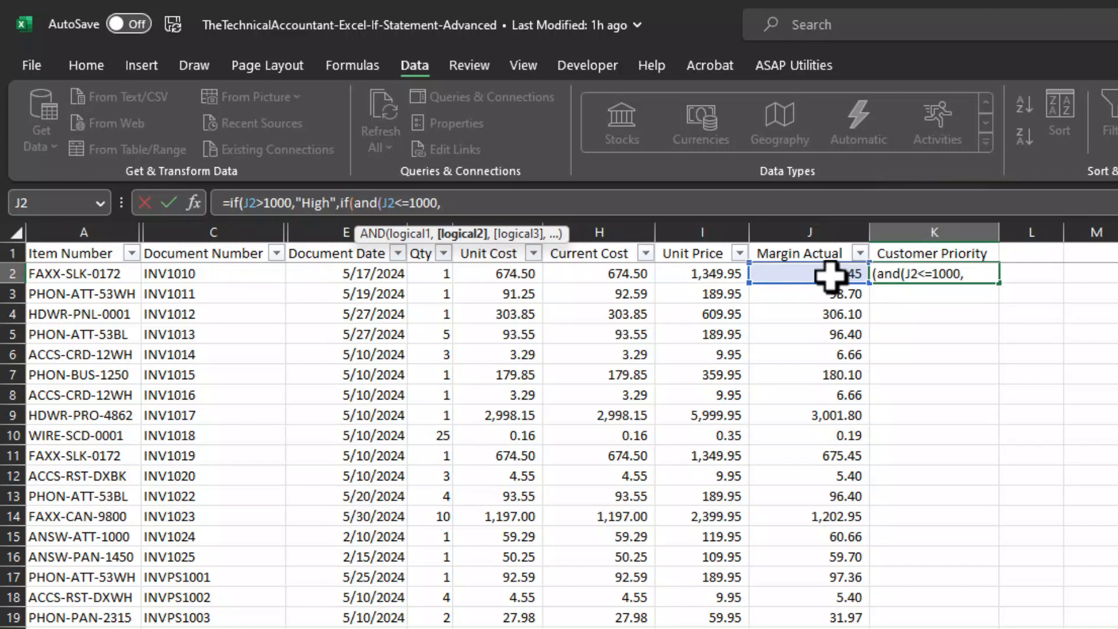
{"action": "left_click", "coordinate": [830, 276]}
{"action": "type", "text": ">500"}
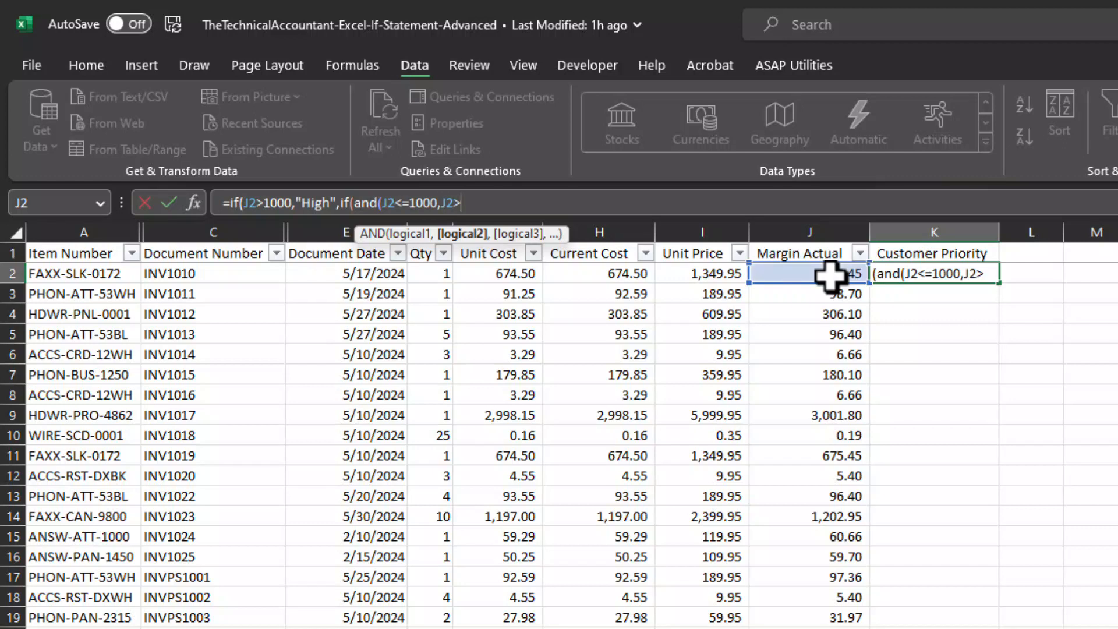
{"action": "type", "text": ")"}
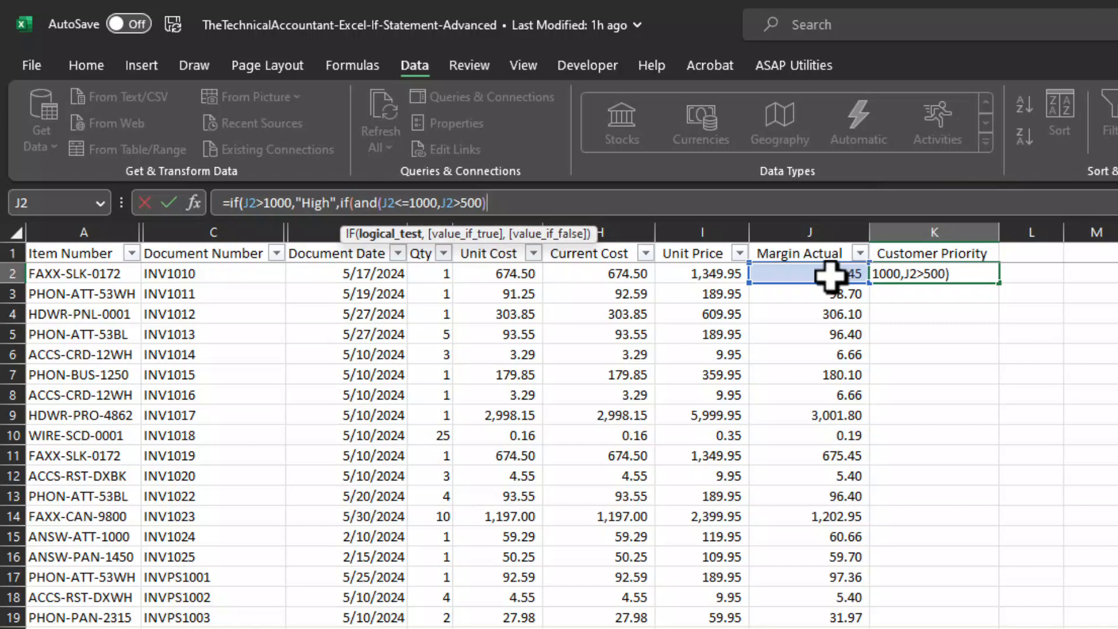
Compare the AND test to TRUE and make the second IF return "Medium" when it is met.
{"action": "type", "text": "=TRUE"}
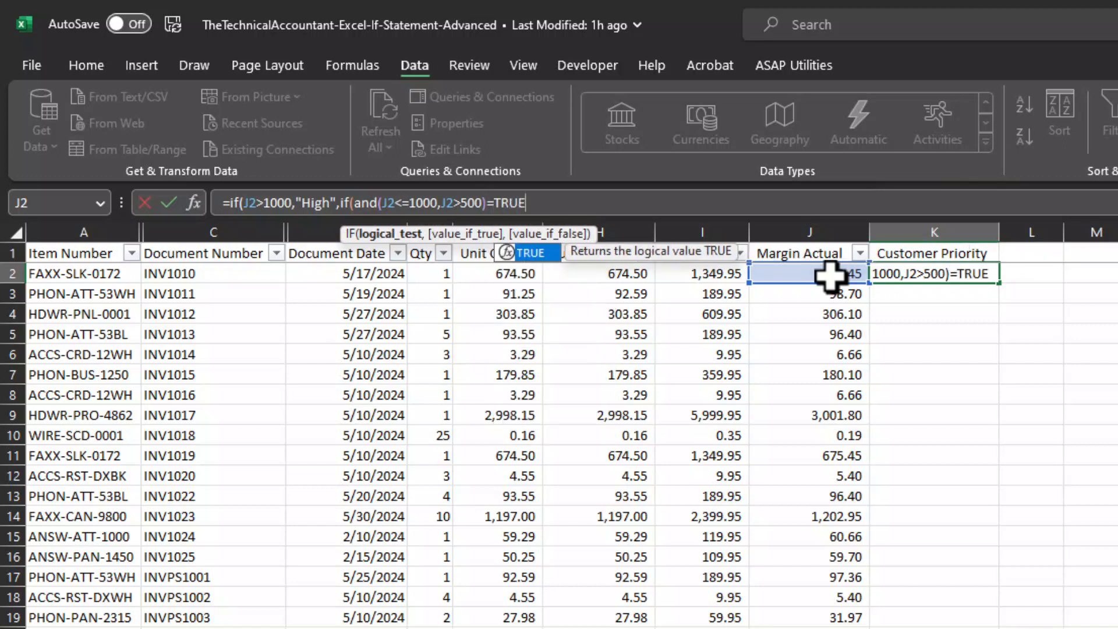
{"action": "type", "text": ",\"M"}
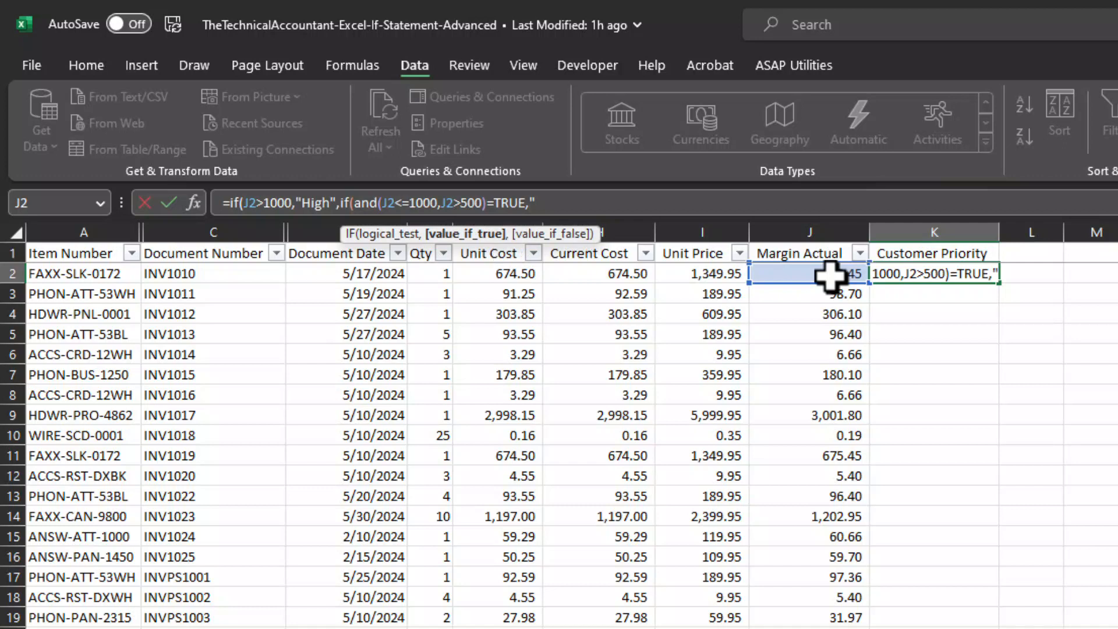
{"action": "type", "text": "edium\""}
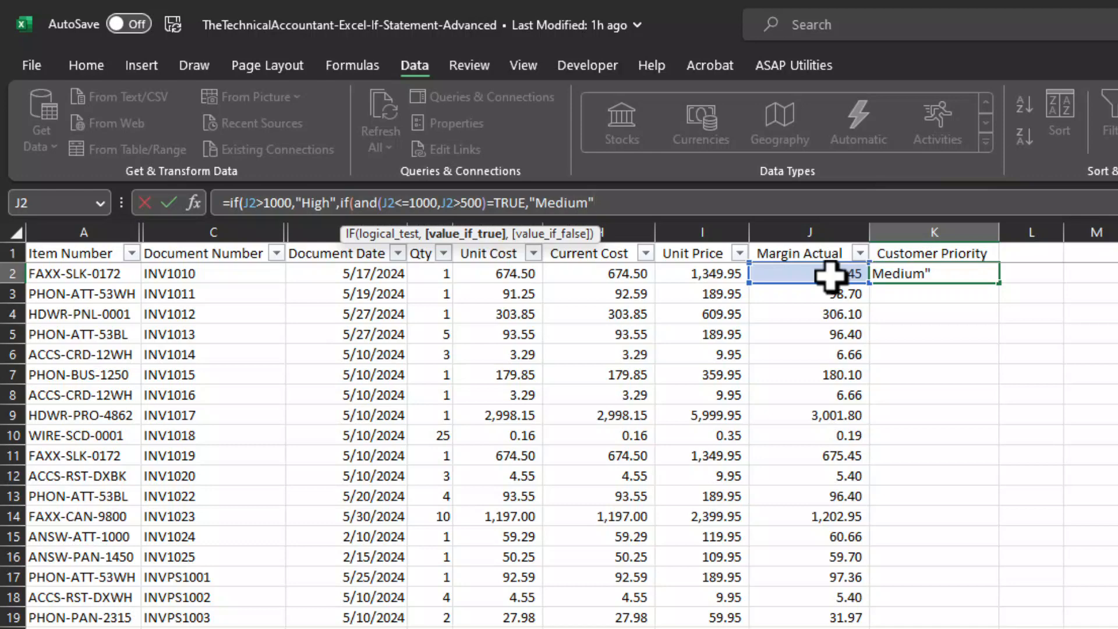
{"action": "type", "text": ","}
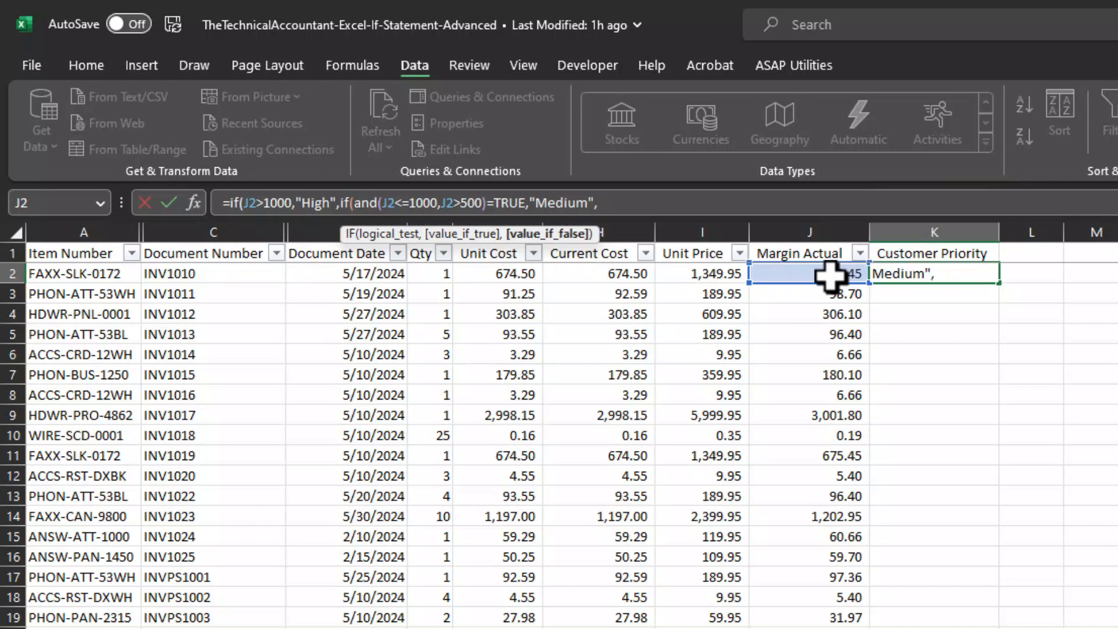
Nest a third IF that returns "Low" when J2<500 and an empty string otherwise, and enter the completed Customer Priority formula.
{"action": "type", "text": "if("}
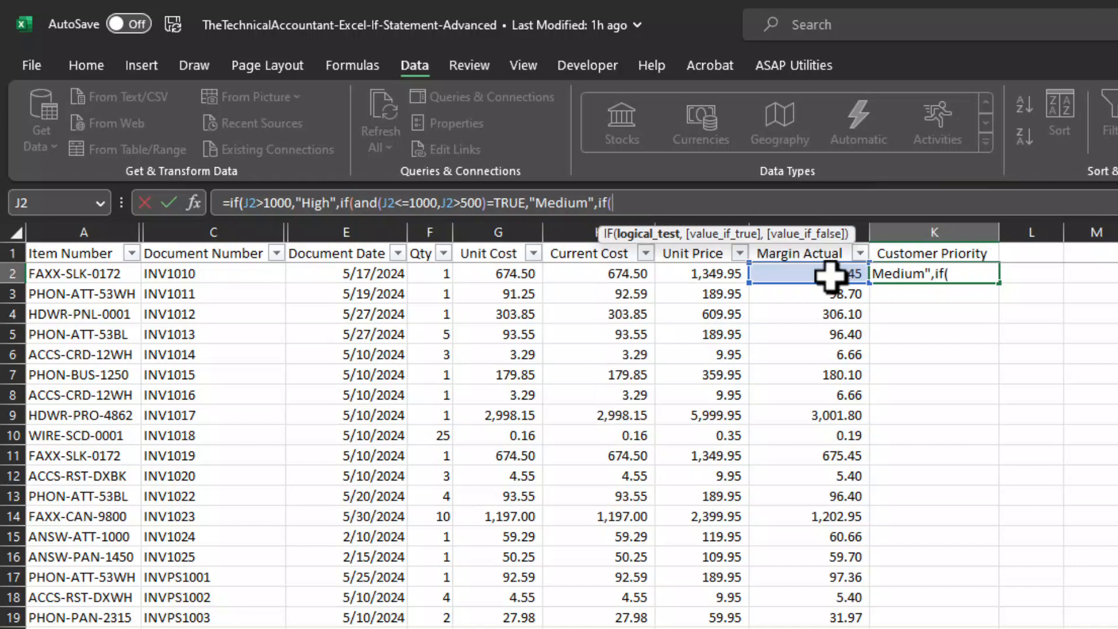
{"action": "type", "text": "J2<"}
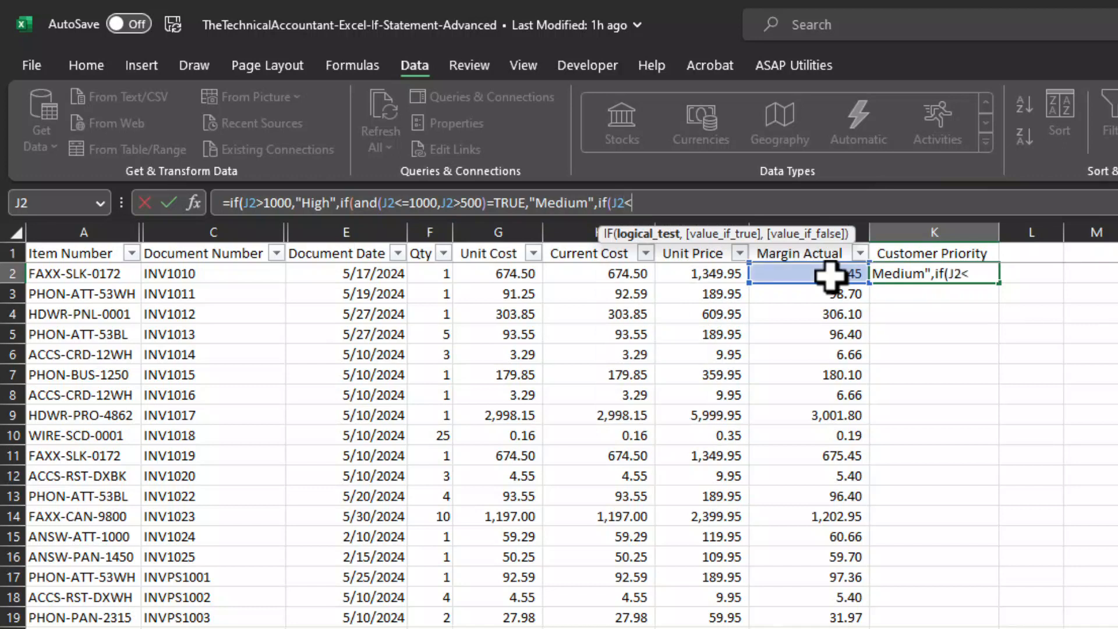
{"action": "type", "text": "500,\""}
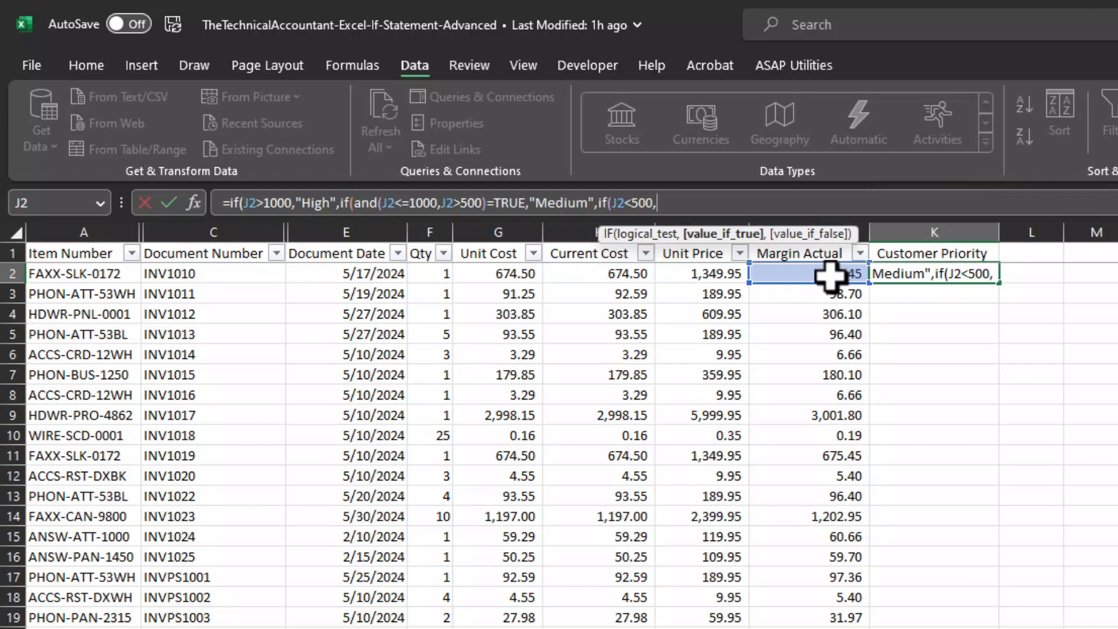
{"action": "type", "text": "Low"}
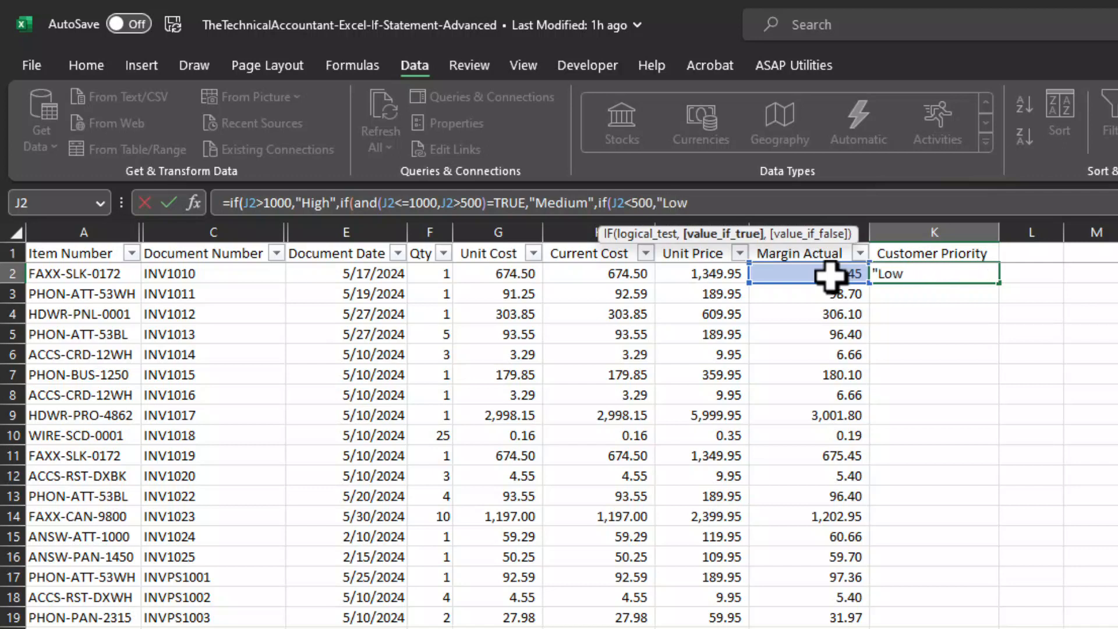
{"action": "type", "text": "\","}
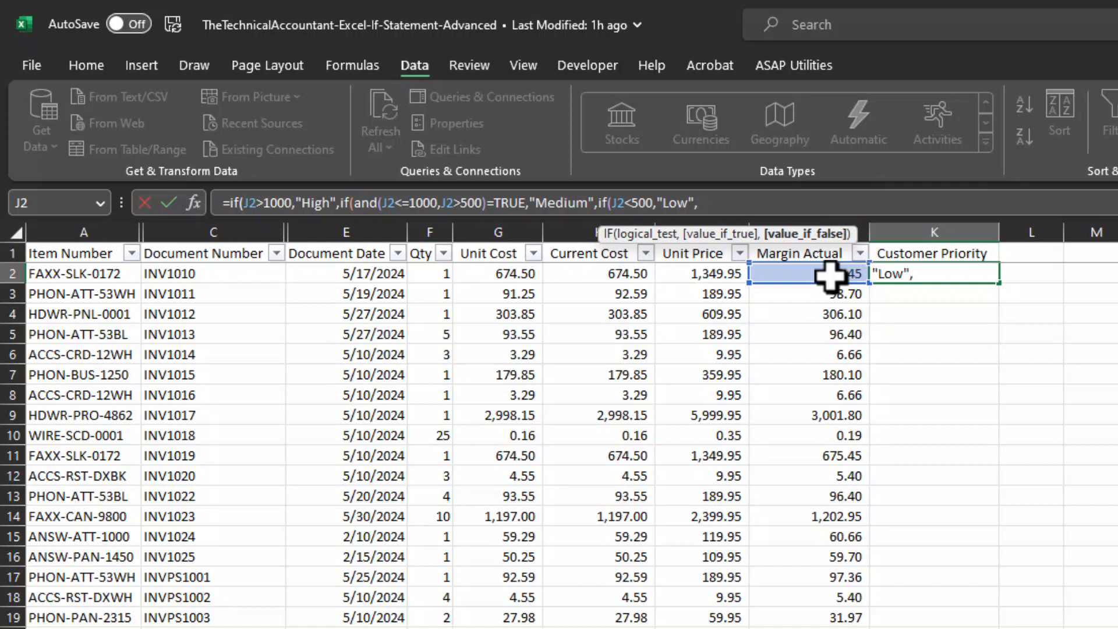
{"action": "type", "text": "\"\")"}
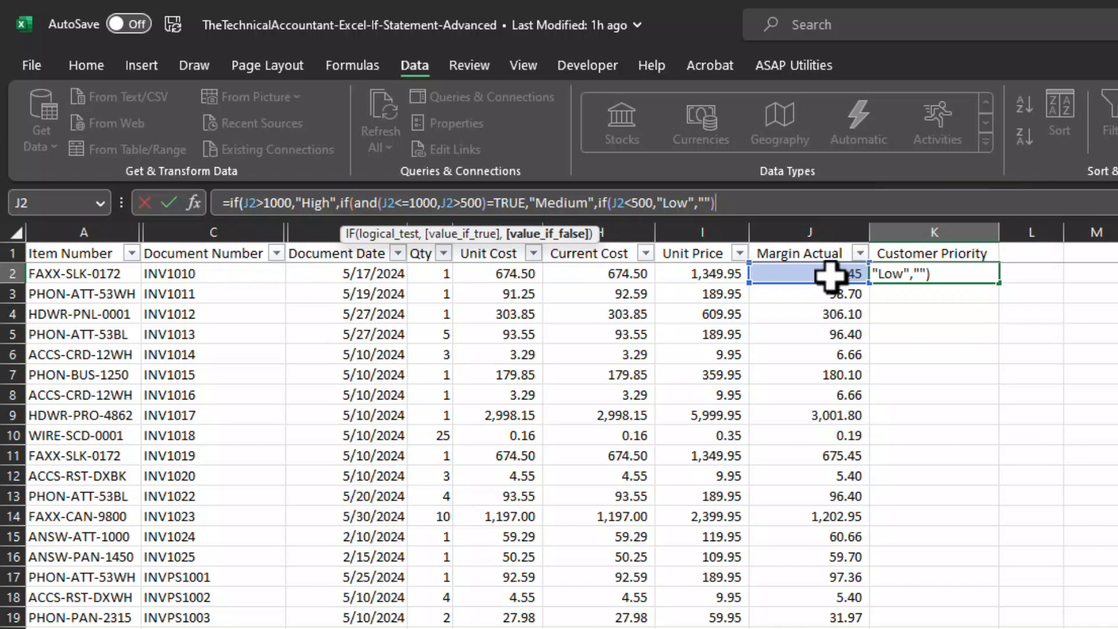
{"action": "type", "text": ")"}
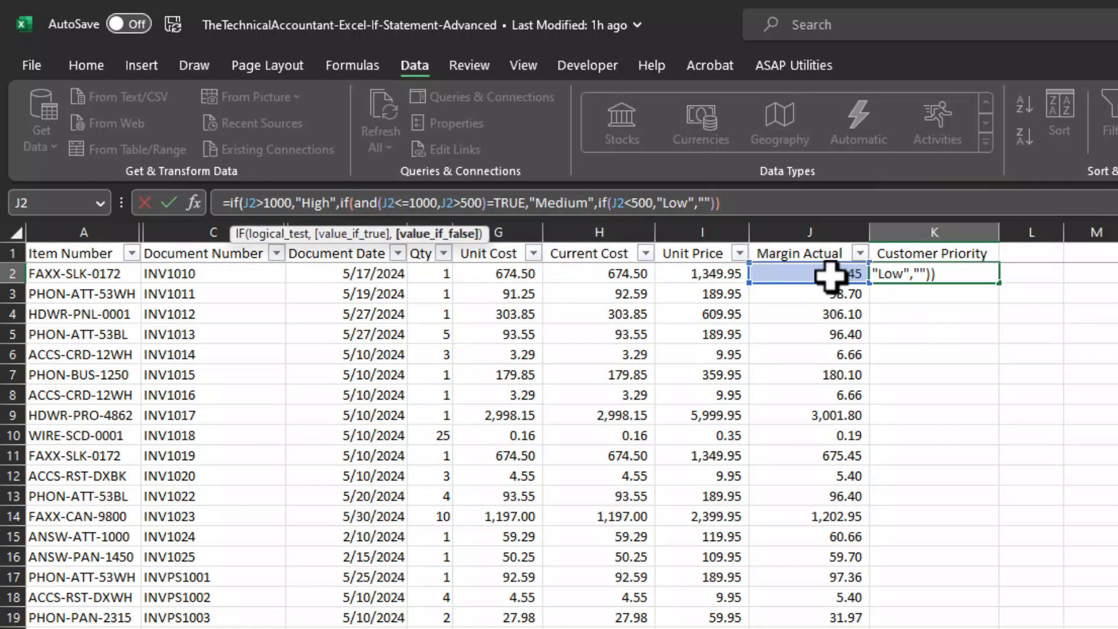
{"action": "type", "text": ")"}
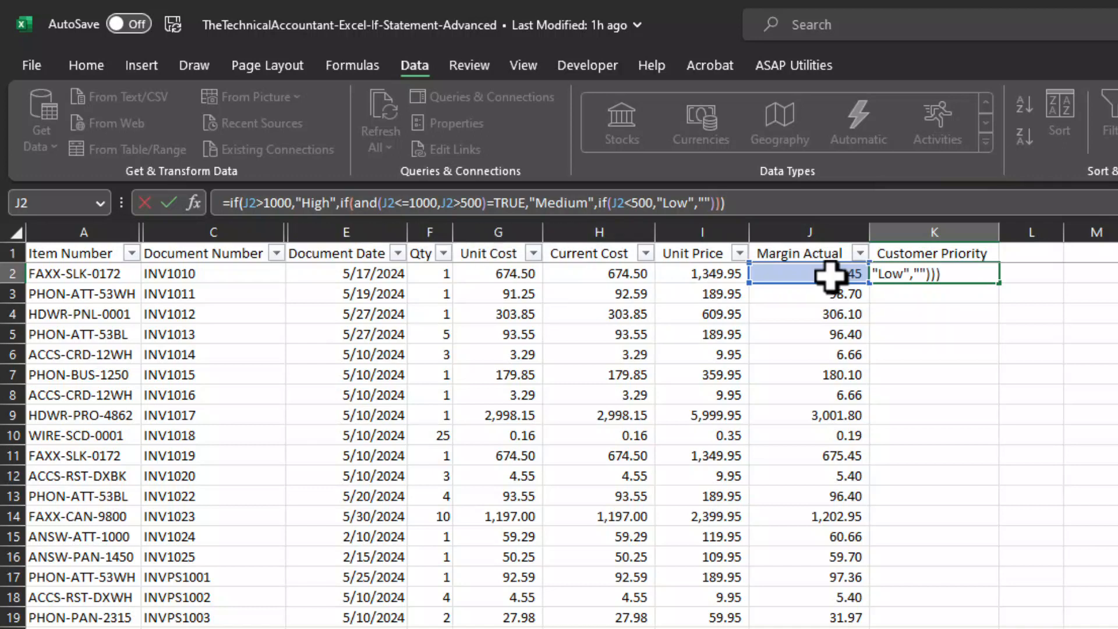
{"action": "key", "text": "Return"}
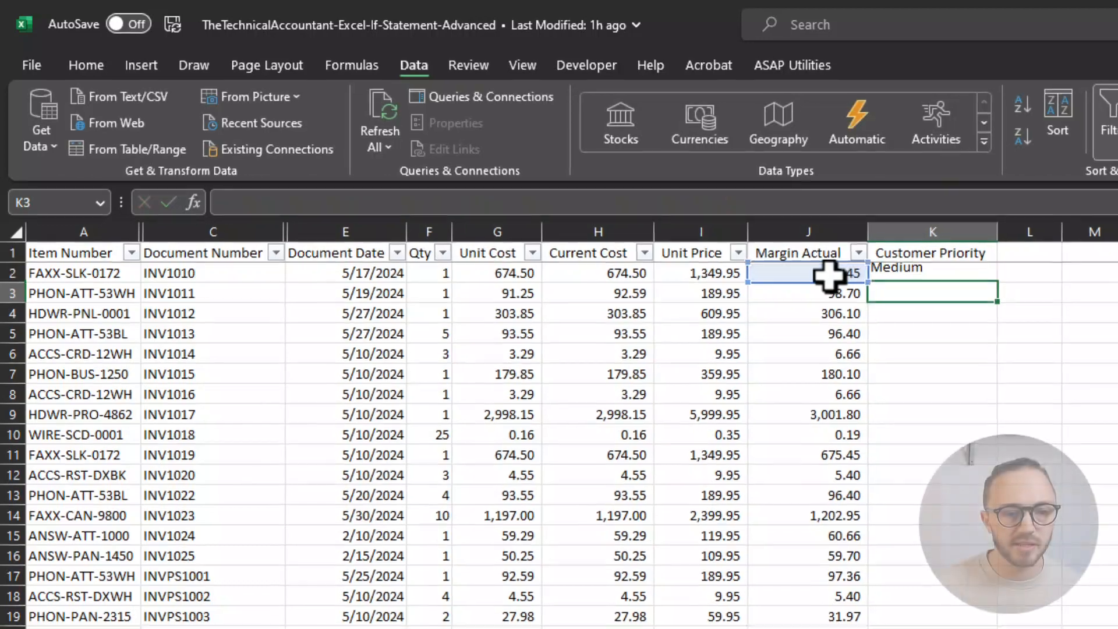
Fill the Customer Priority formula from K2 down the column and check the results in rows 3, 5 and 9.
{"action": "key", "text": "Up"}
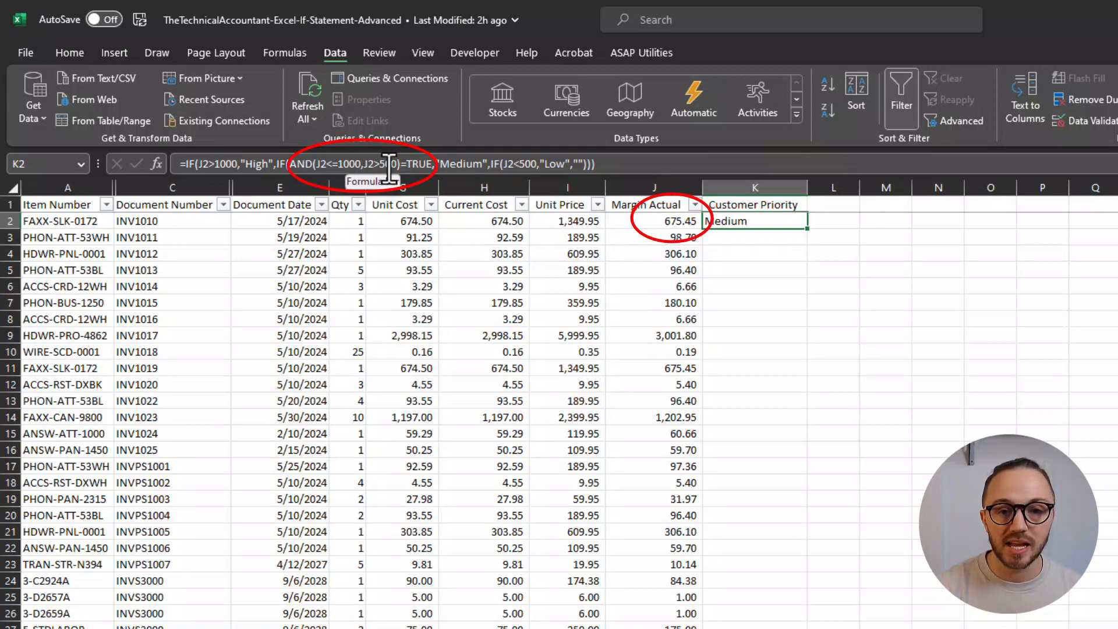
{"action": "double_click", "coordinate": [808, 229]}
{"action": "left_click", "coordinate": [770, 268]}
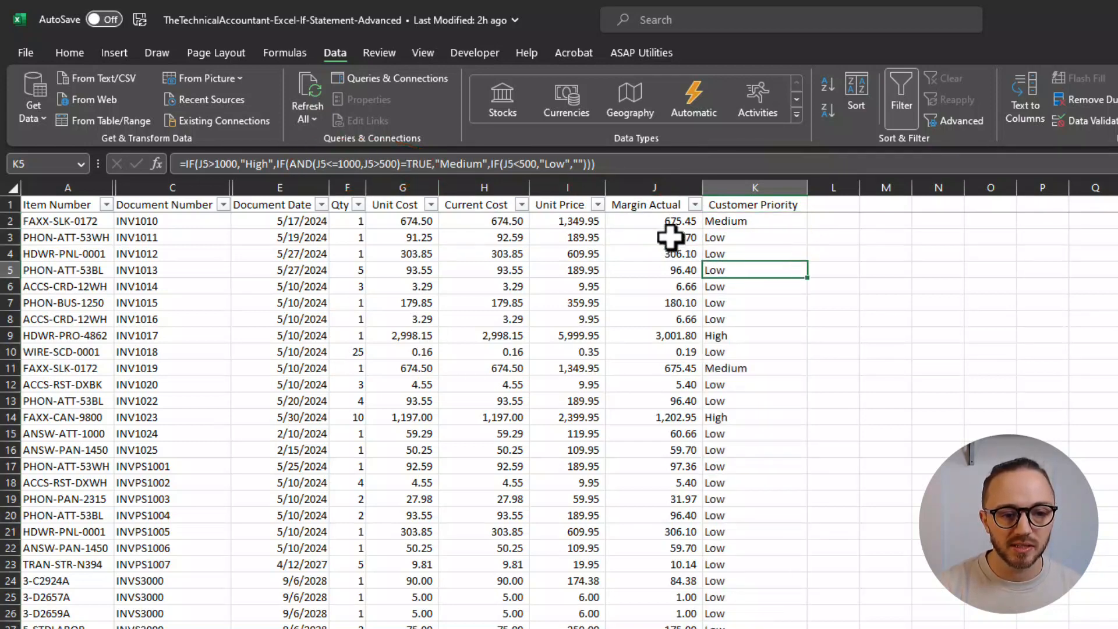
{"action": "left_click", "coordinate": [670, 237]}
{"action": "left_click", "coordinate": [719, 235]}
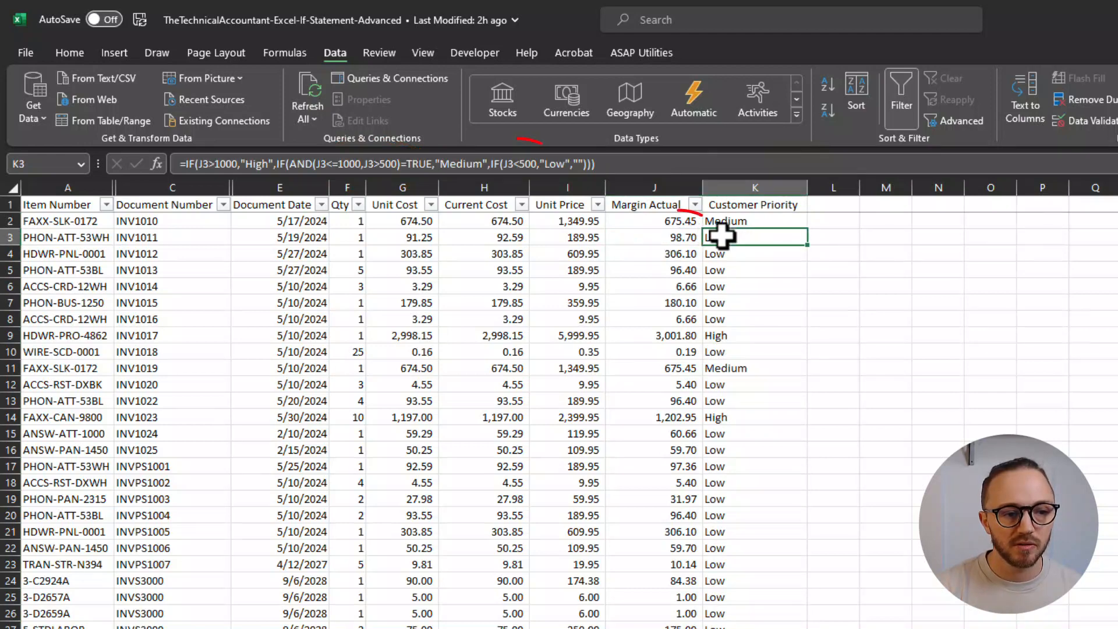
{"action": "left_click", "coordinate": [714, 336]}
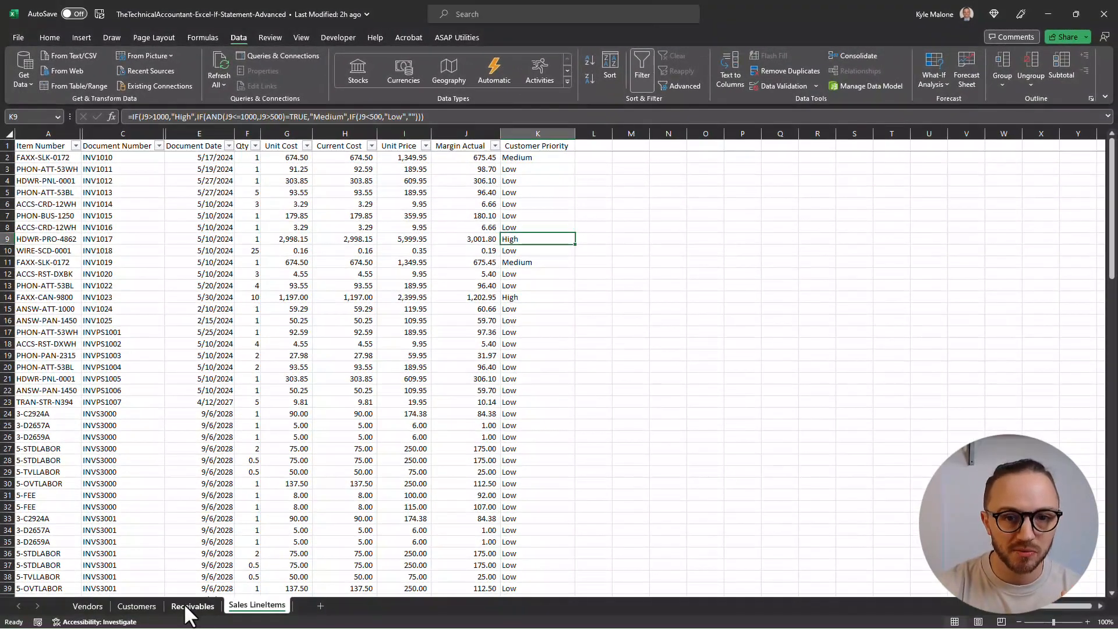
Open the Receivables sheet and compare document types with their amounts on an Invoice row and the Credit Memo row.
{"action": "left_click", "coordinate": [187, 607]}
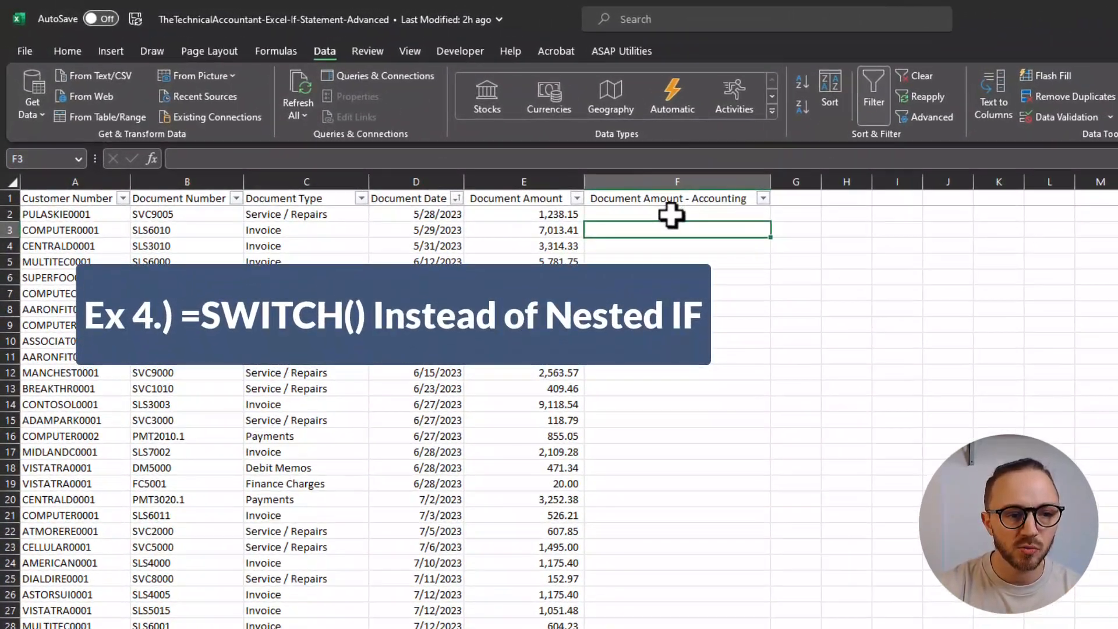
{"action": "left_click", "coordinate": [589, 209]}
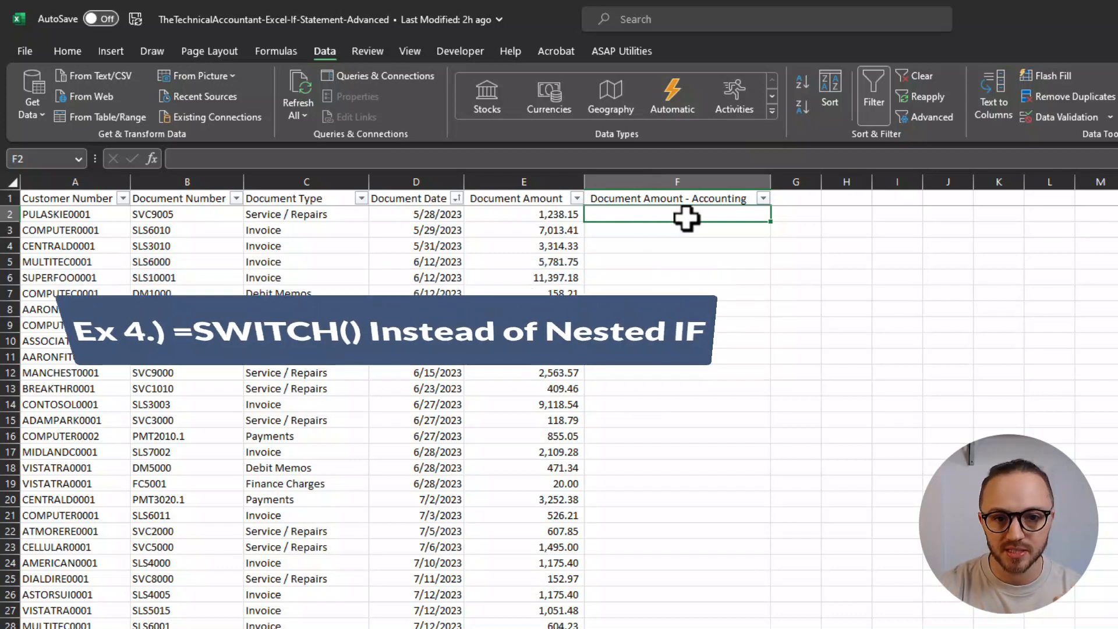
{"action": "left_click", "coordinate": [559, 216]}
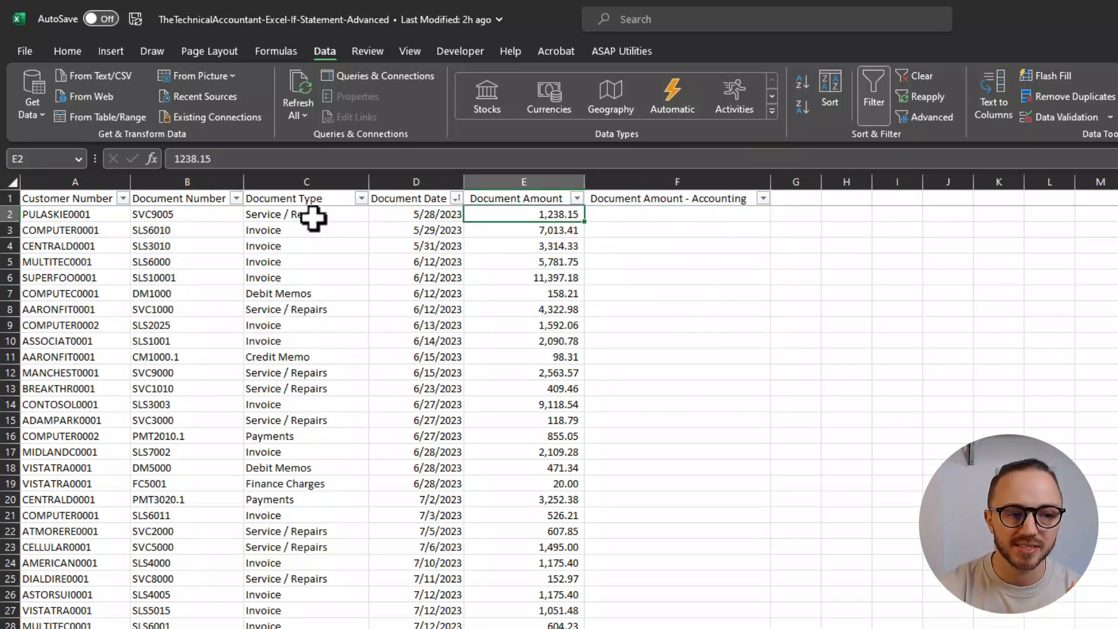
{"action": "left_click", "coordinate": [287, 232]}
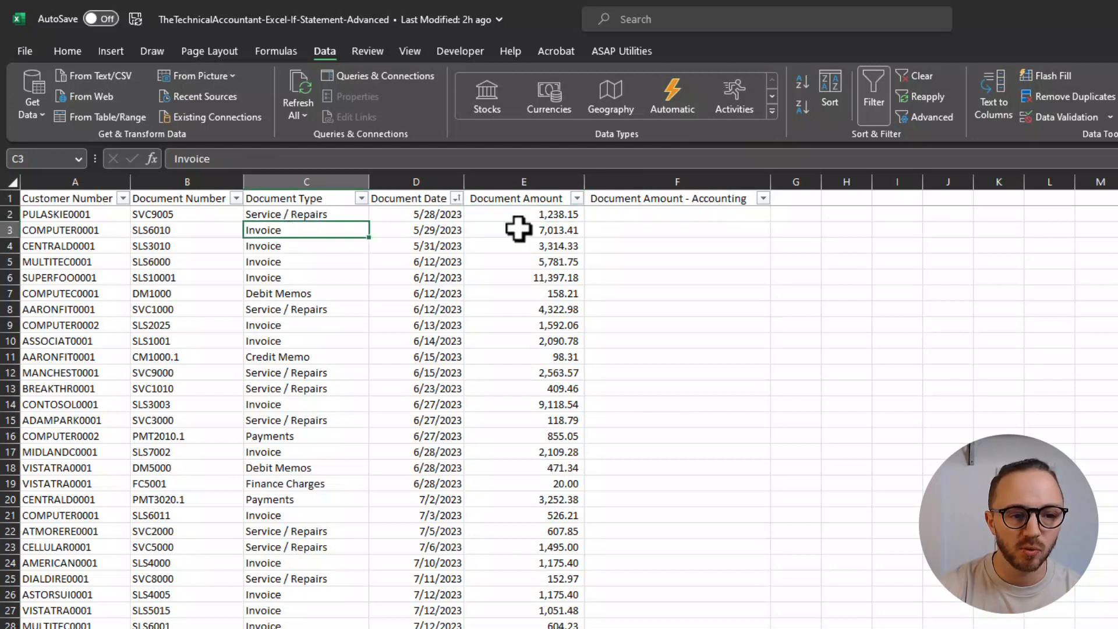
{"action": "left_click", "coordinate": [554, 232]}
{"action": "left_click", "coordinate": [293, 357]}
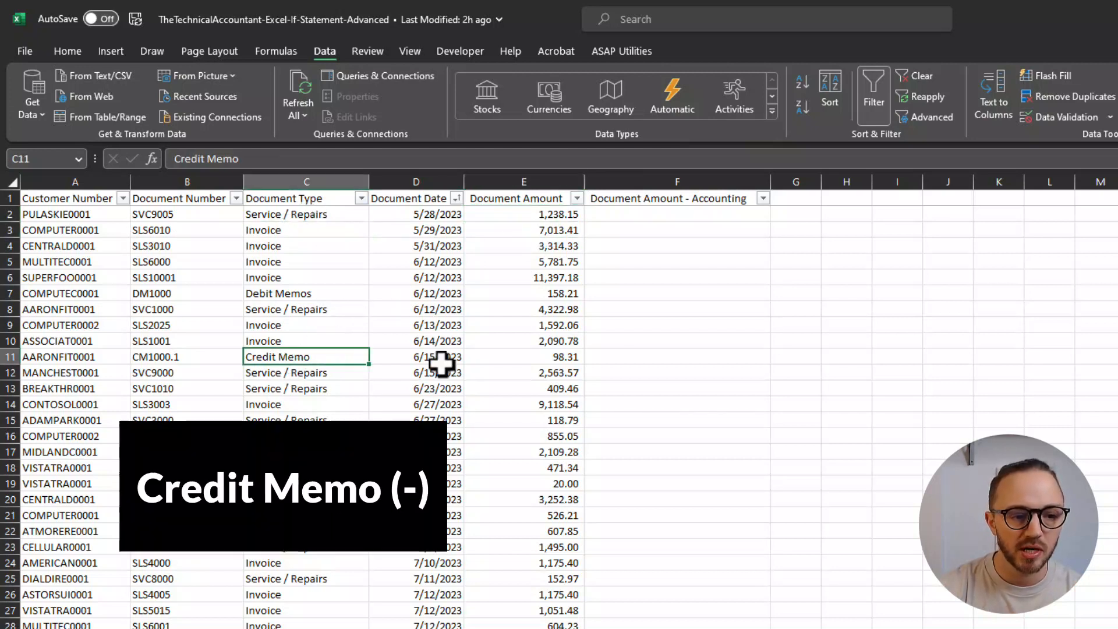
{"action": "left_click", "coordinate": [552, 359]}
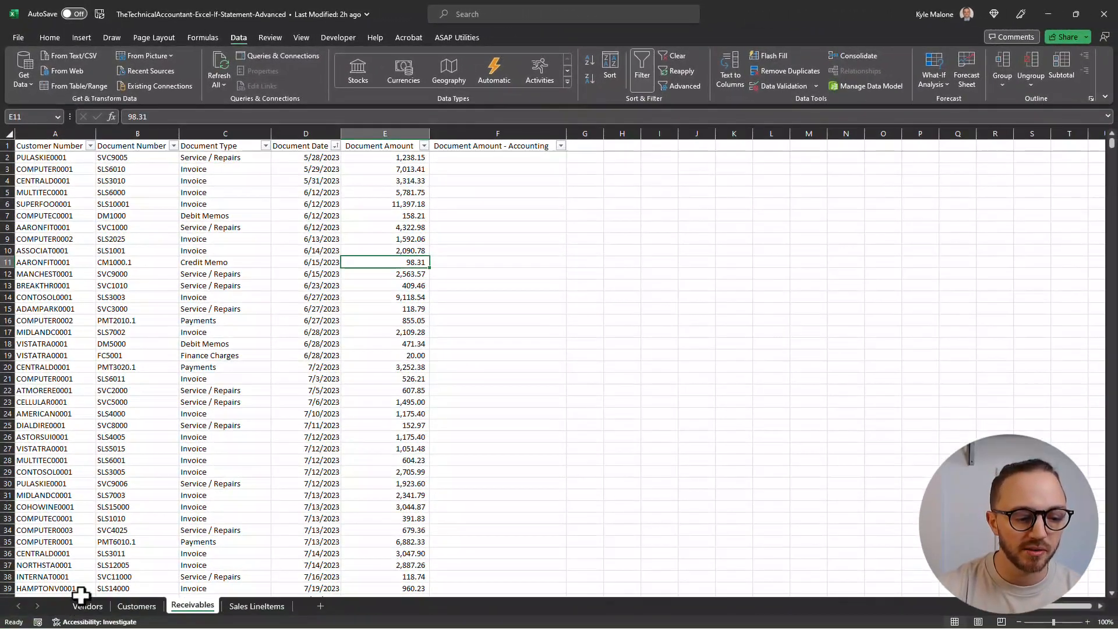
Review the list of distinct Document Type values on the Receivables sheet without applying a filter.
{"action": "left_click", "coordinate": [87, 606]}
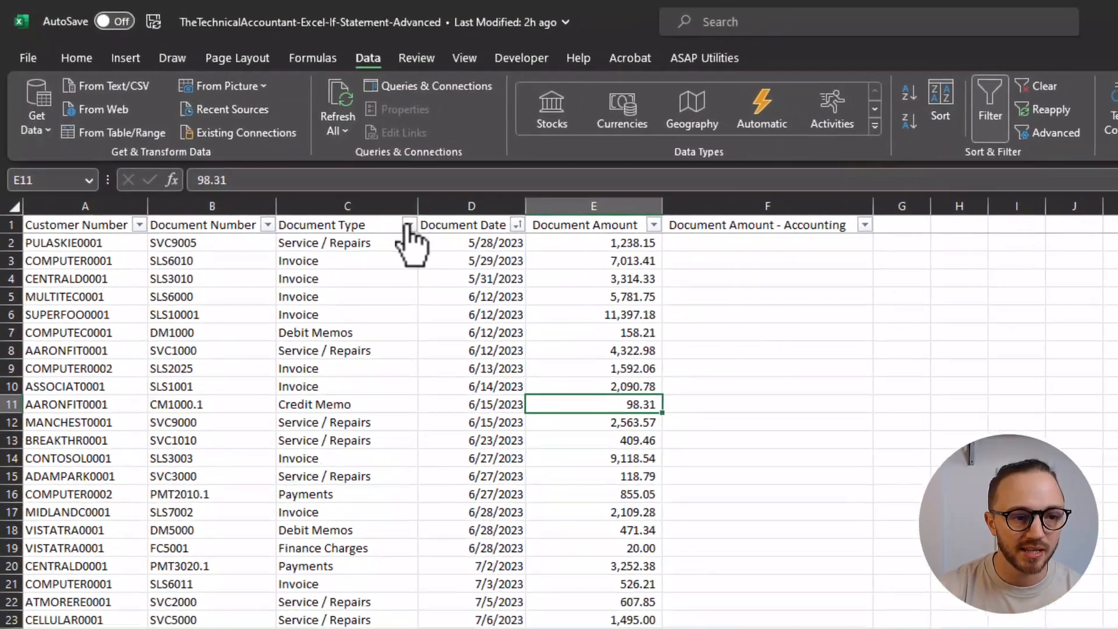
{"action": "left_click", "coordinate": [452, 249]}
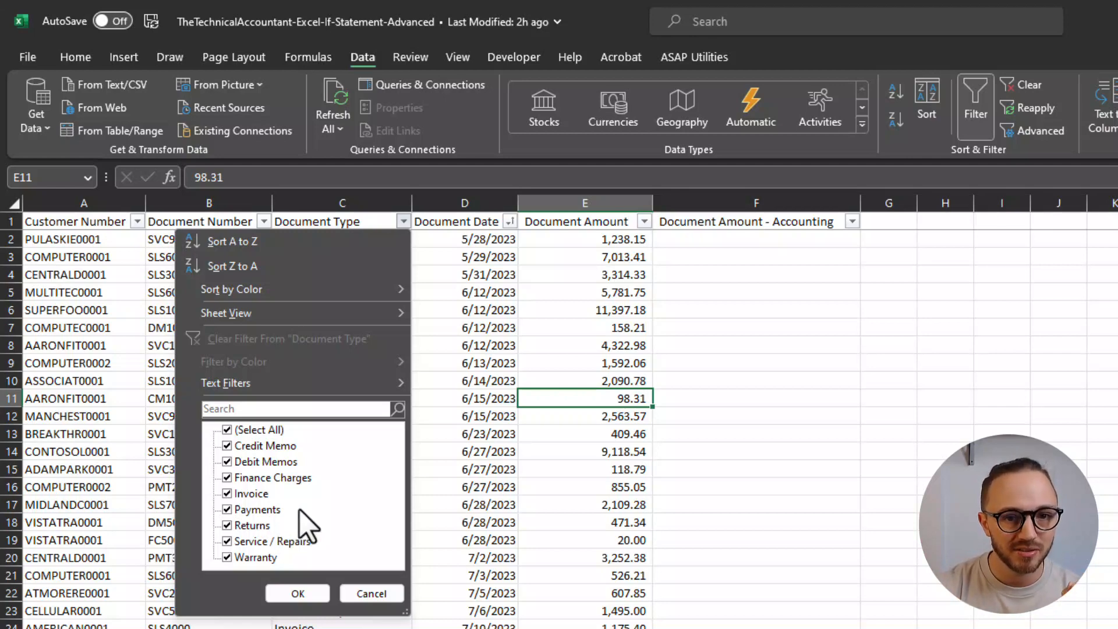
{"action": "left_click", "coordinate": [364, 593]}
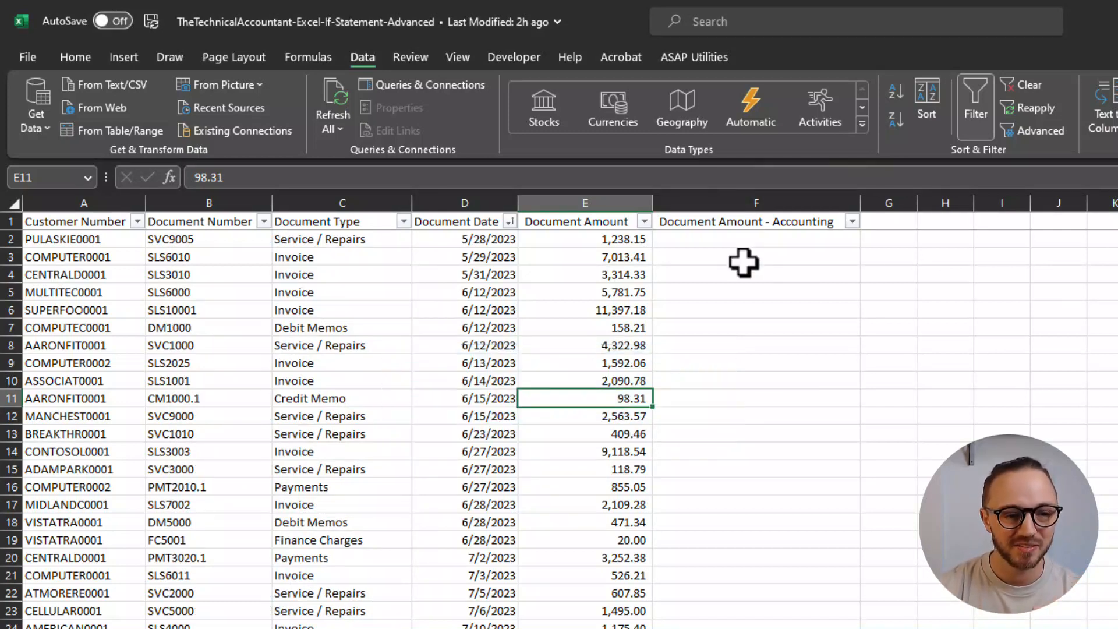
Start a SWITCH formula in F2 under Document Amount - Accounting with the document type in C2 as its expression.
{"action": "left_click", "coordinate": [737, 239]}
{"action": "type", "text": "="}
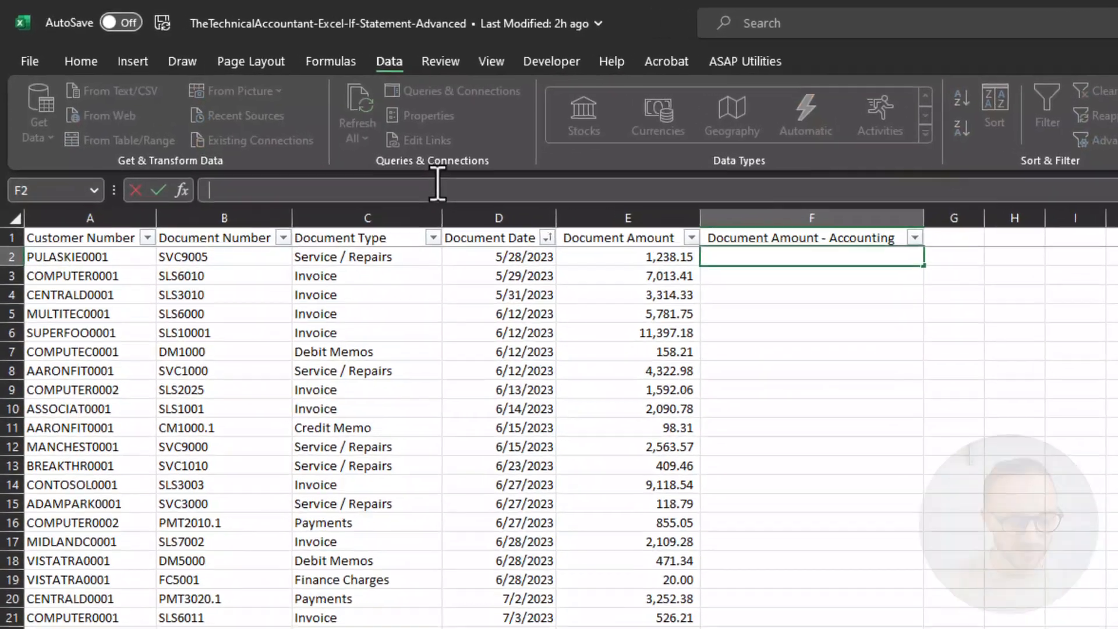
{"action": "type", "text": "swi"}
{"action": "key", "text": "Tab"}
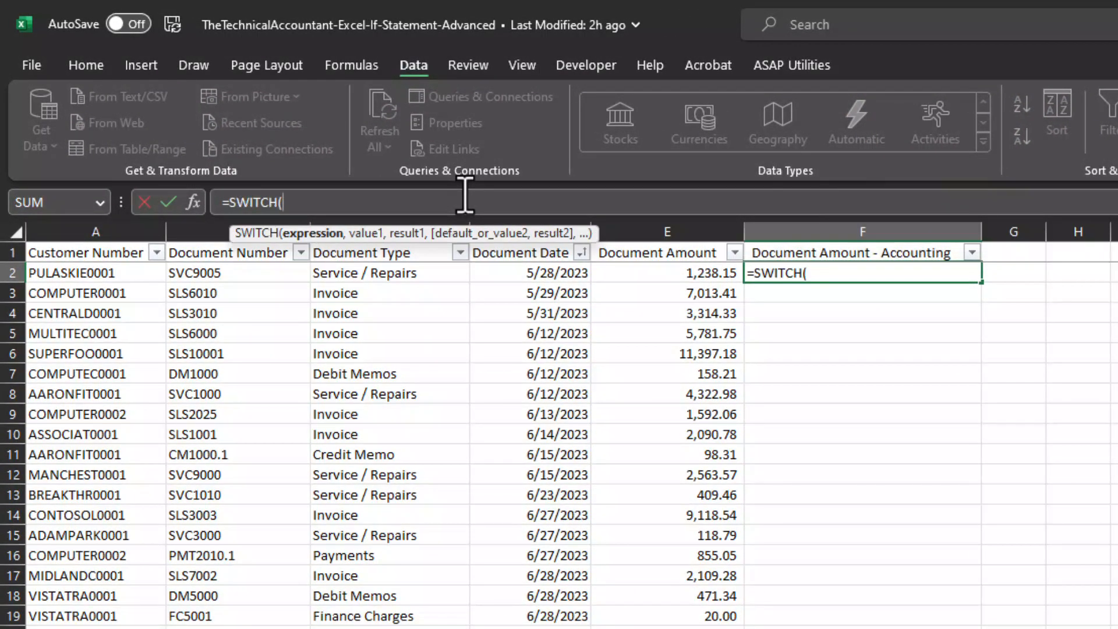
{"action": "left_click", "coordinate": [421, 274]}
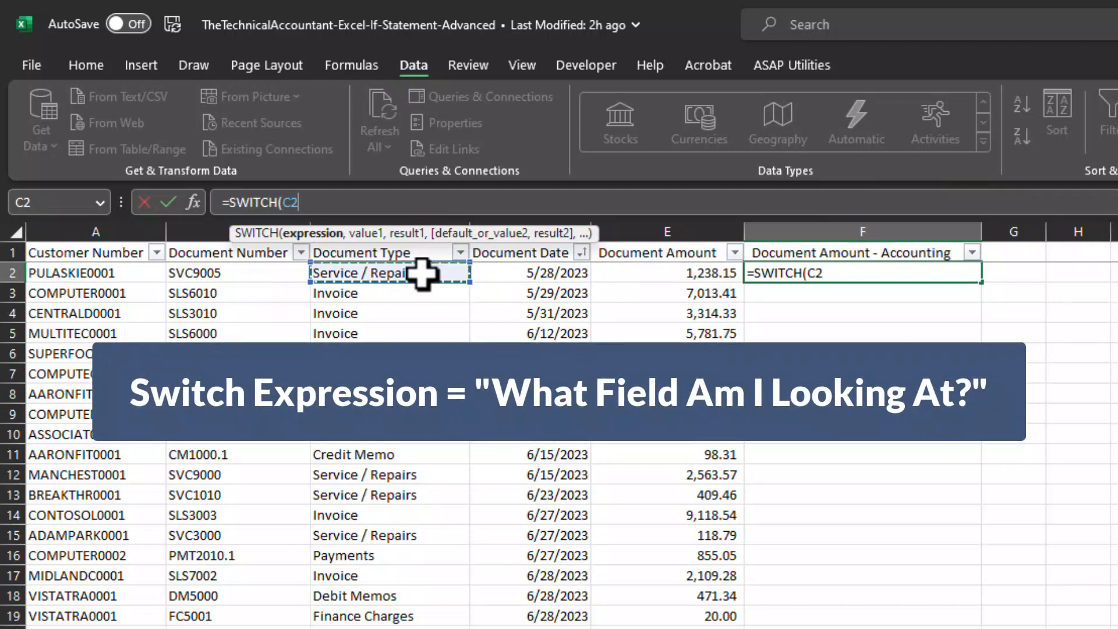
Make the SWITCH formula return E2 for "Service / Repairs" and E2 for "Invoice".
{"action": "type", "text": ",\"Services"}
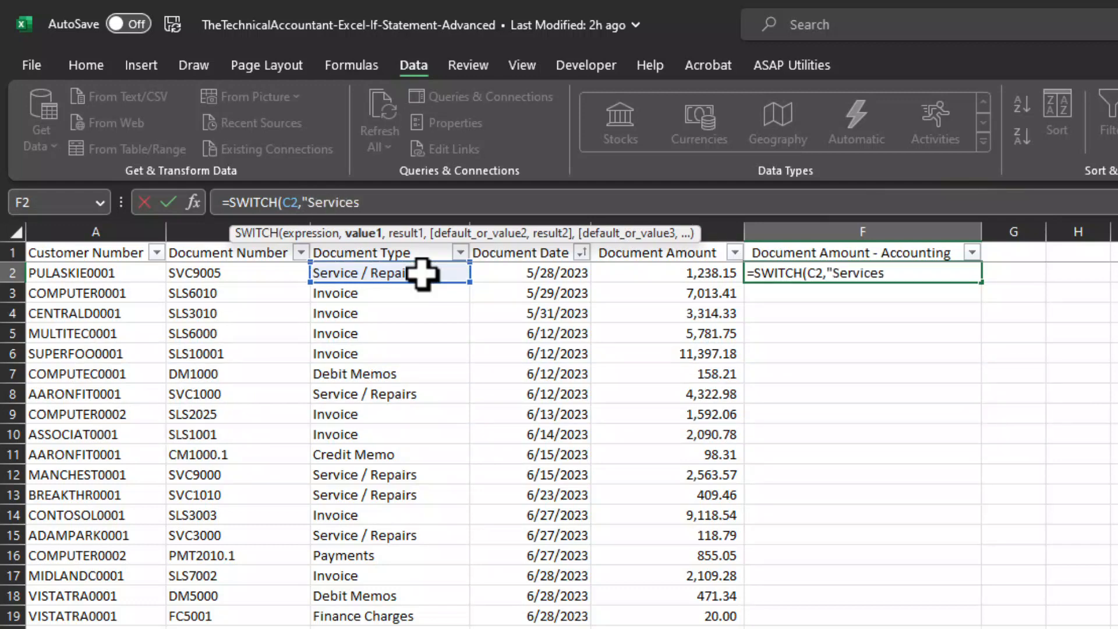
{"action": "type", "text": "/ Repairs\","}
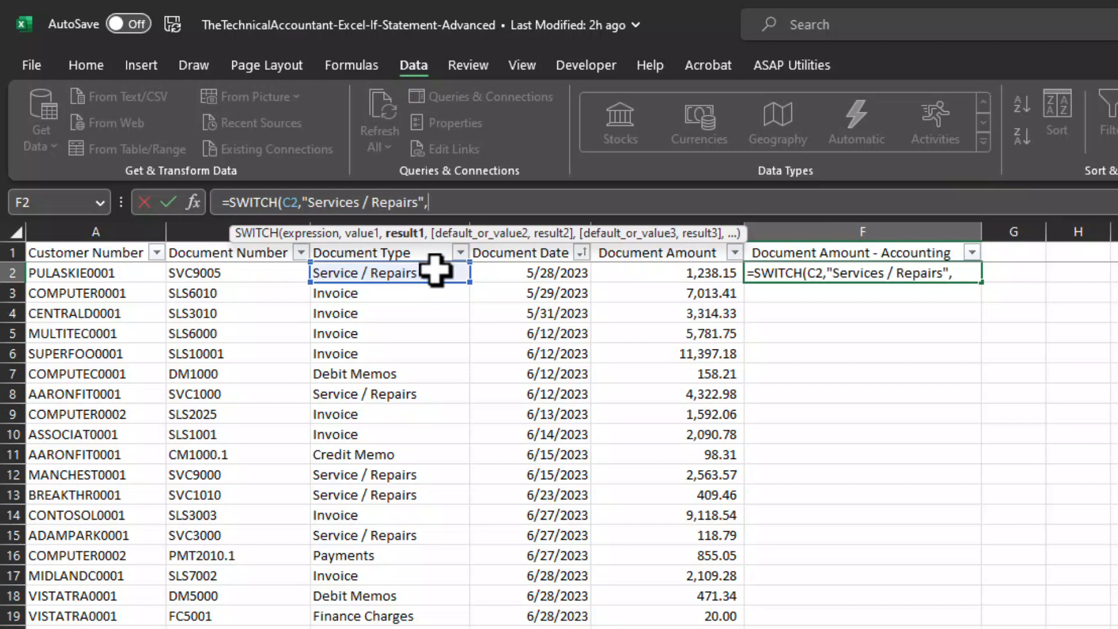
{"action": "left_click", "coordinate": [655, 272]}
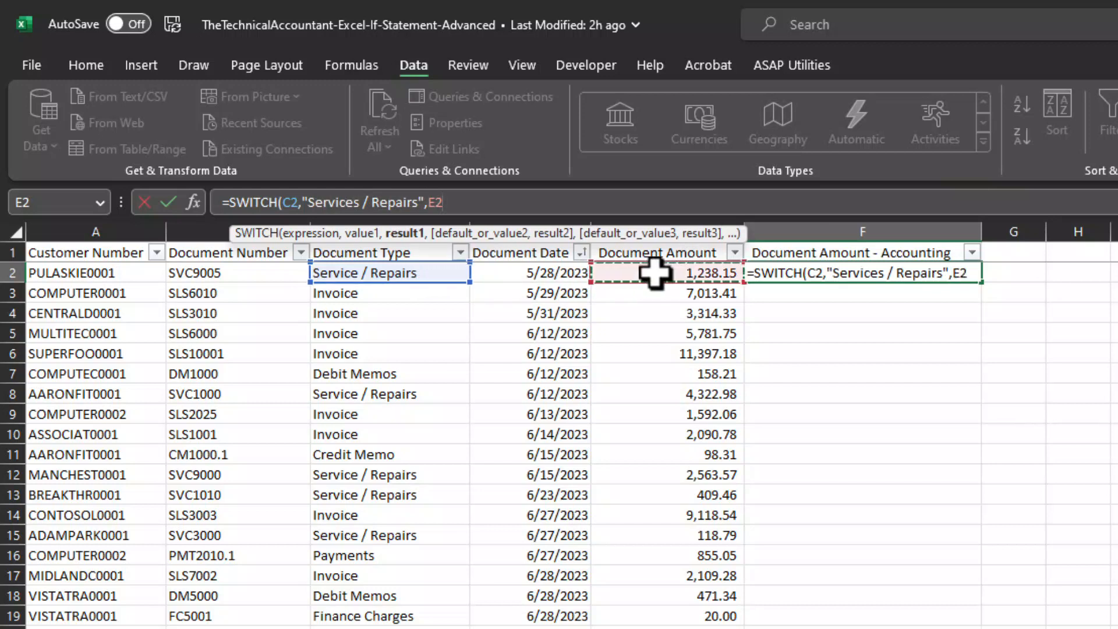
{"action": "type", "text": ",\"I"}
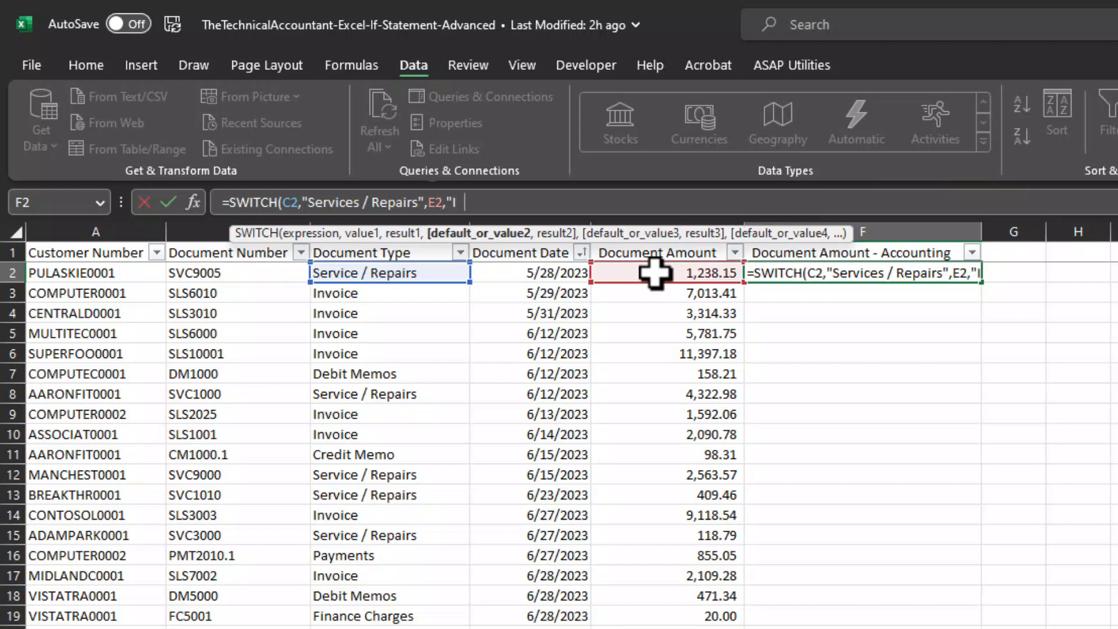
{"action": "type", "text": "nvoice\","}
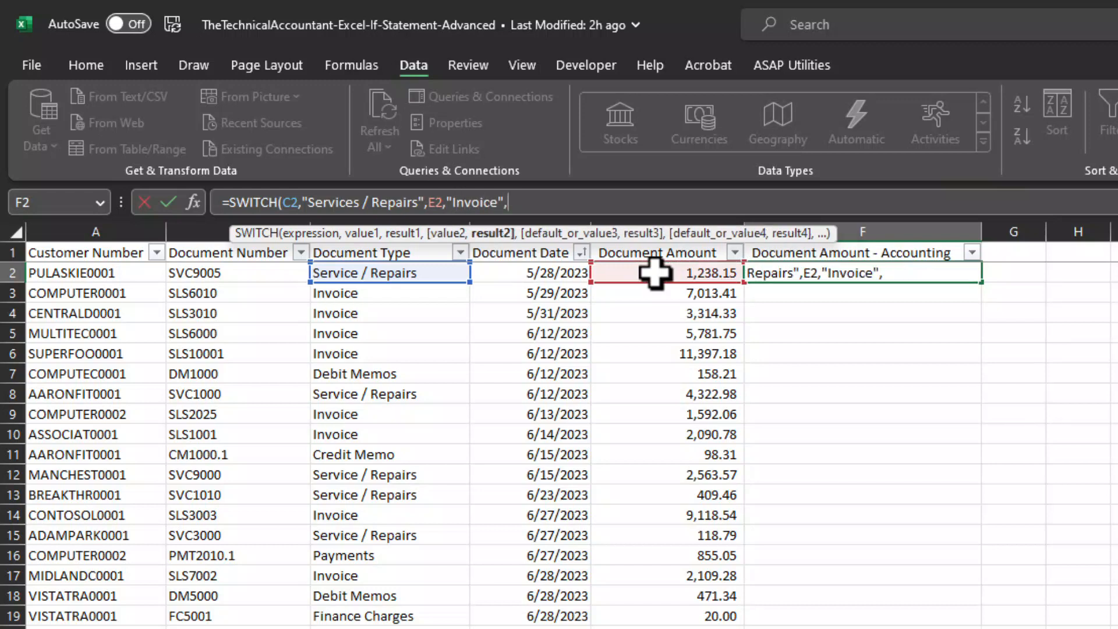
{"action": "left_click", "coordinate": [655, 272]}
{"action": "type", "text": ","}
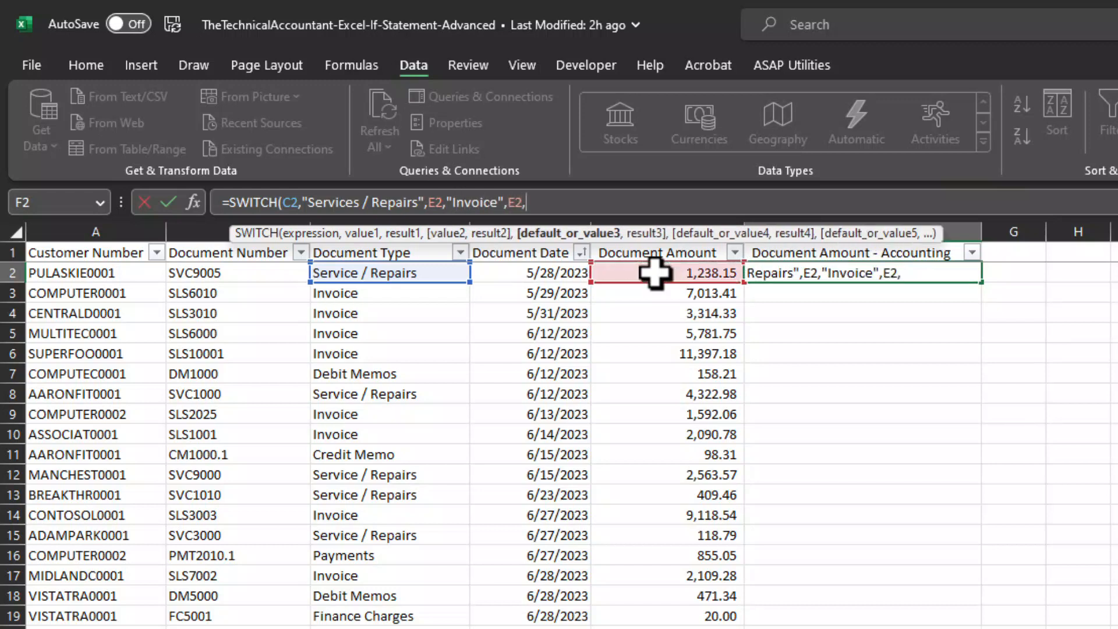
Add "Credit Memo" returning -E2 and "Debit Memos" returning E2, then close and enter the SWITCH formula.
{"action": "type", "text": "\"Credit Me"}
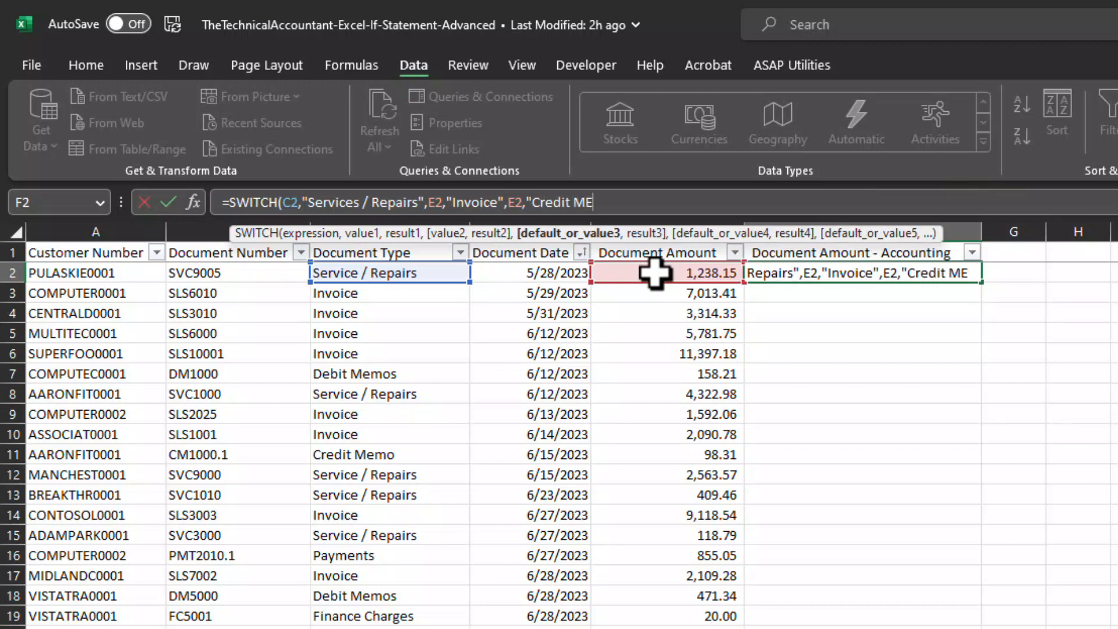
{"action": "type", "text": "mo\",-"}
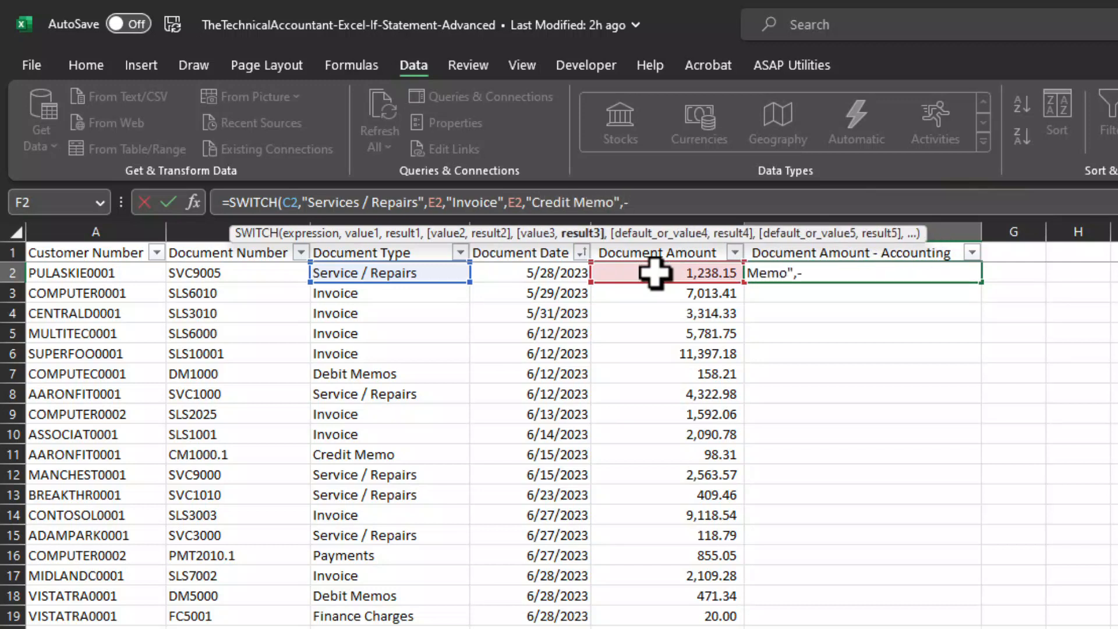
{"action": "left_click", "coordinate": [654, 272]}
{"action": "type", "text": ","}
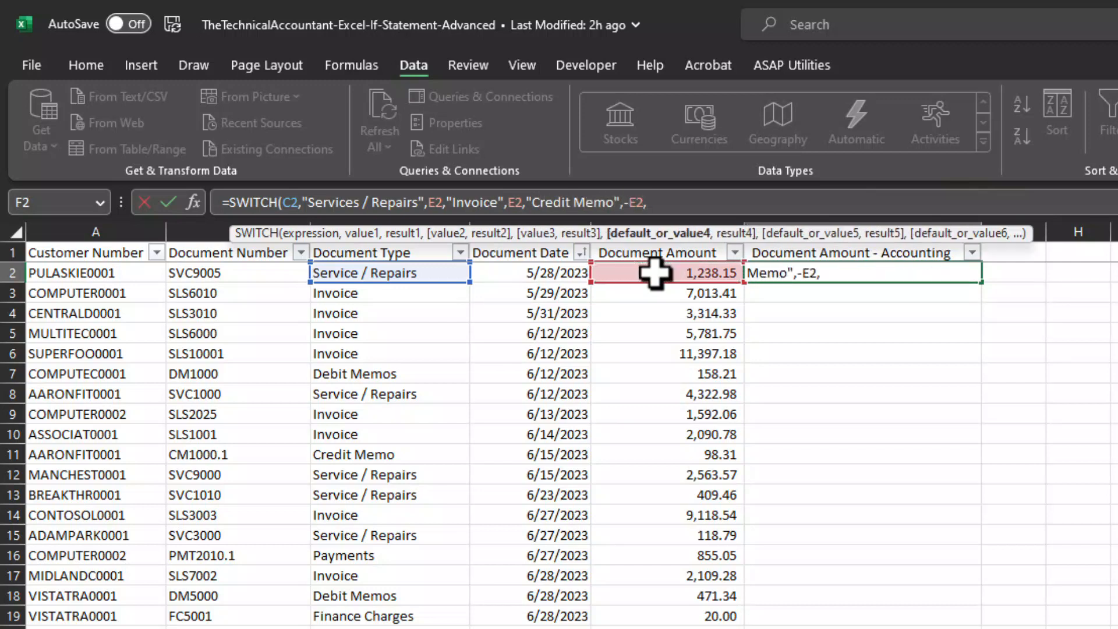
{"action": "type", "text": "\"Debit MEm"}
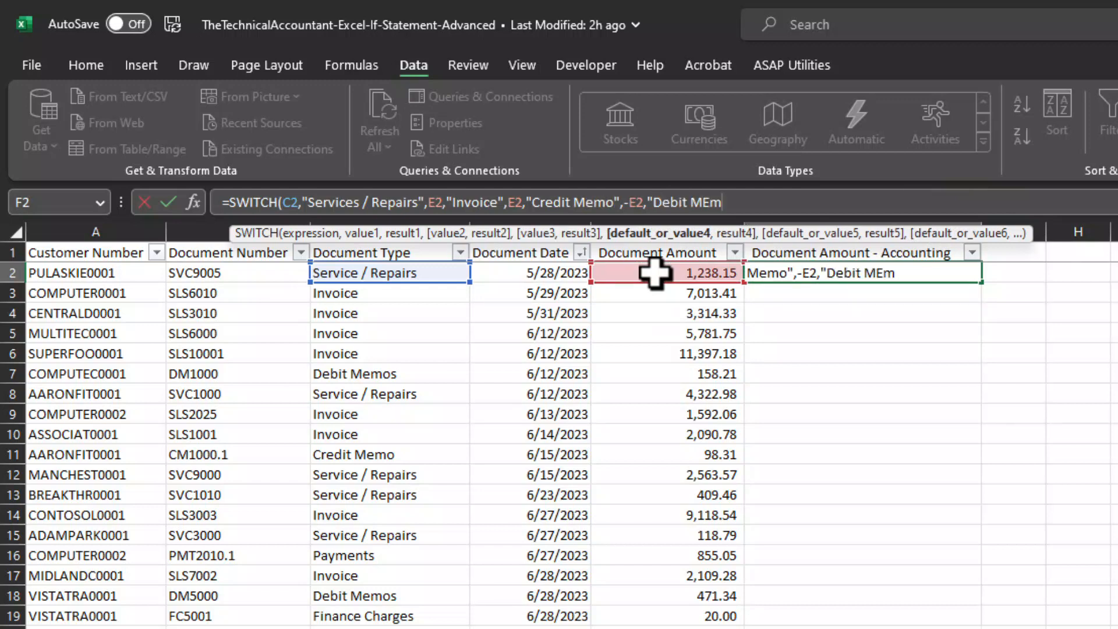
{"action": "type", "text": "os\","}
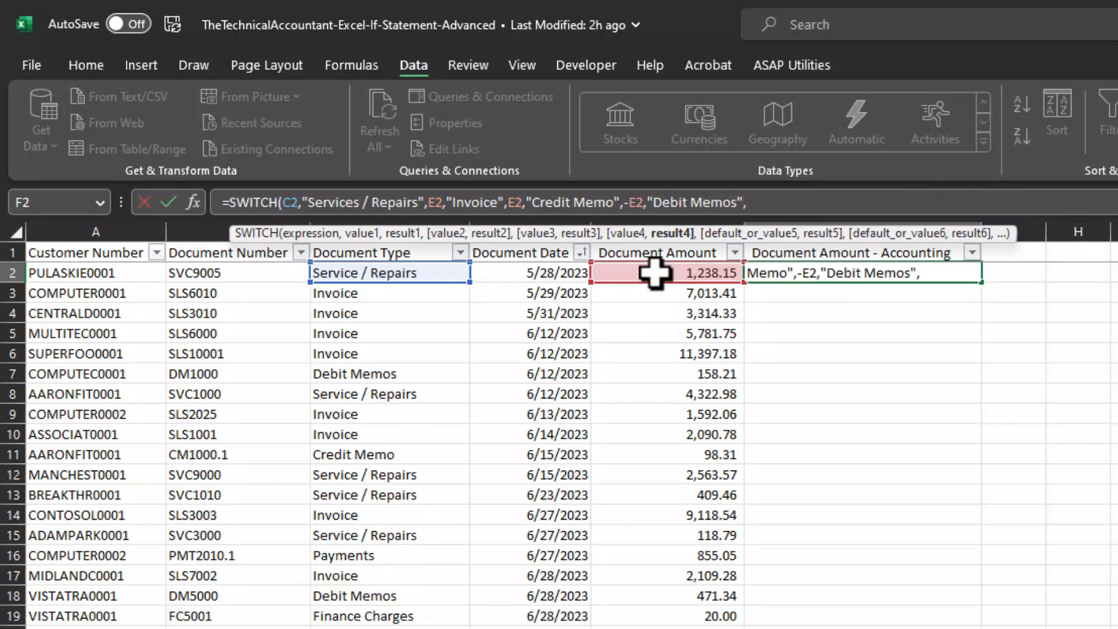
{"action": "left_click", "coordinate": [654, 272]}
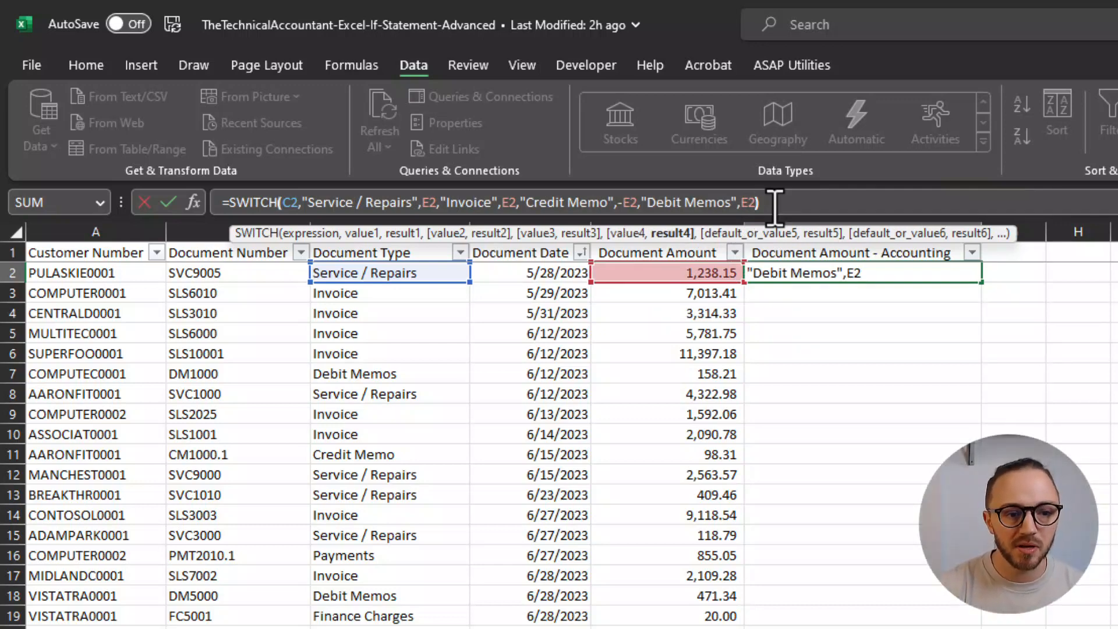
{"action": "type", "text": ")"}
{"action": "key", "text": "Return"}
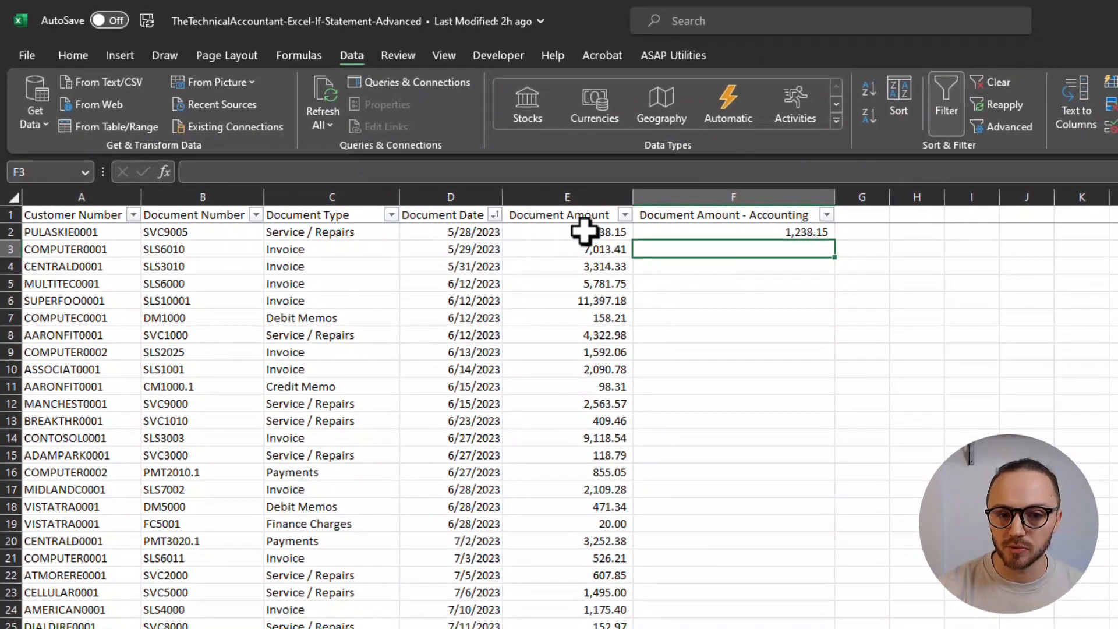
Fill the SWITCH formula from F2 down the column and check the result on the Credit Memo line in row 11.
{"action": "left_click", "coordinate": [721, 232]}
{"action": "double_click", "coordinate": [837, 243]}
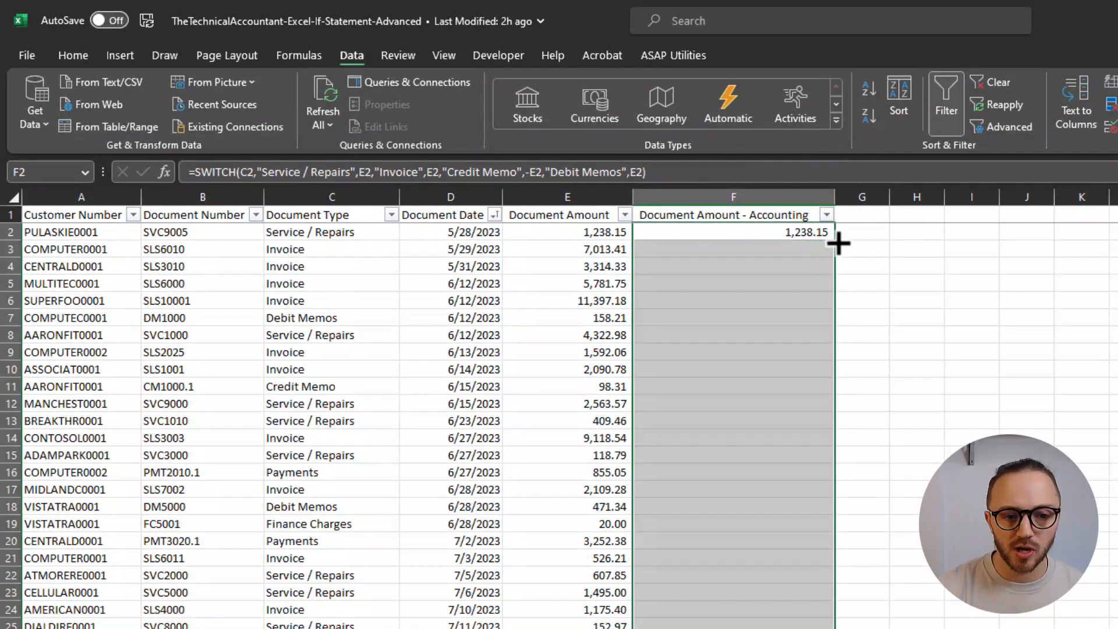
{"action": "left_click", "coordinate": [754, 397]}
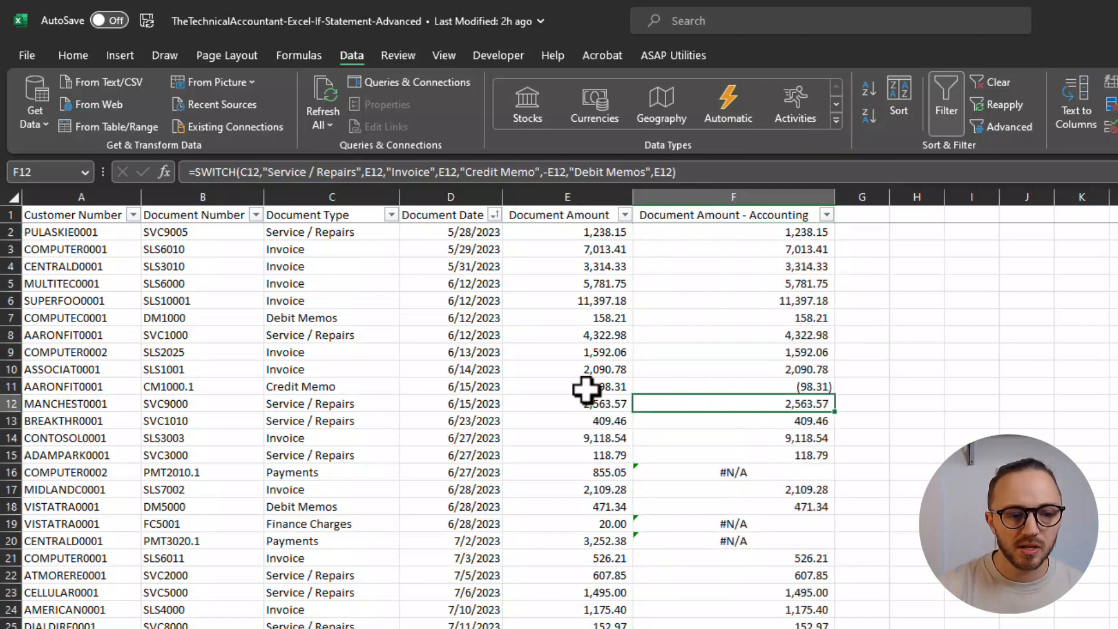
{"action": "left_click", "coordinate": [304, 390]}
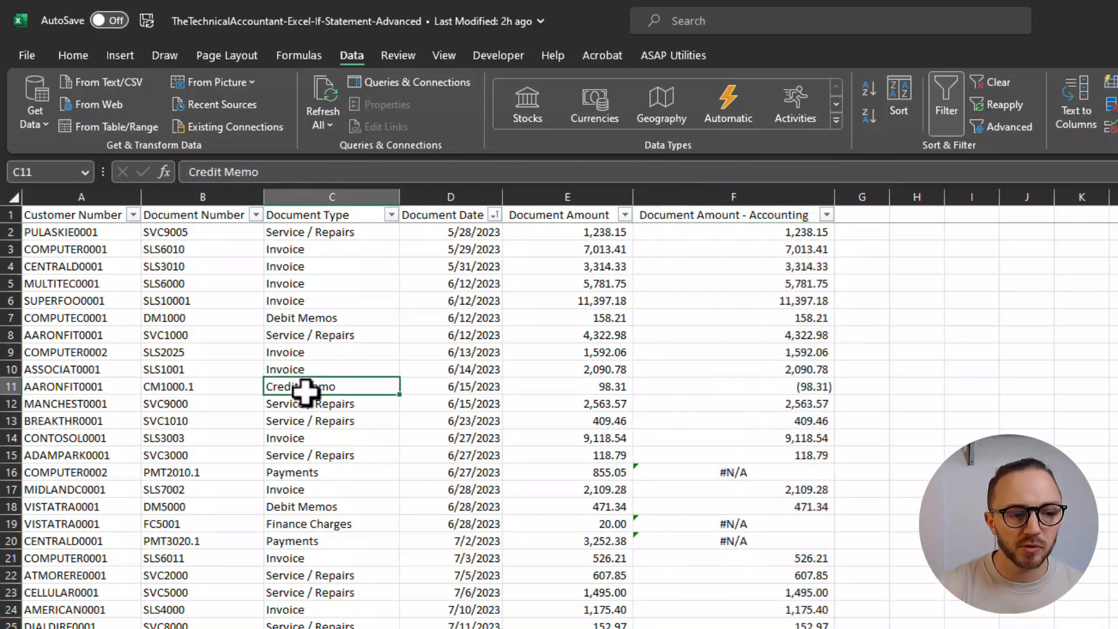
{"action": "left_click", "coordinate": [762, 386]}
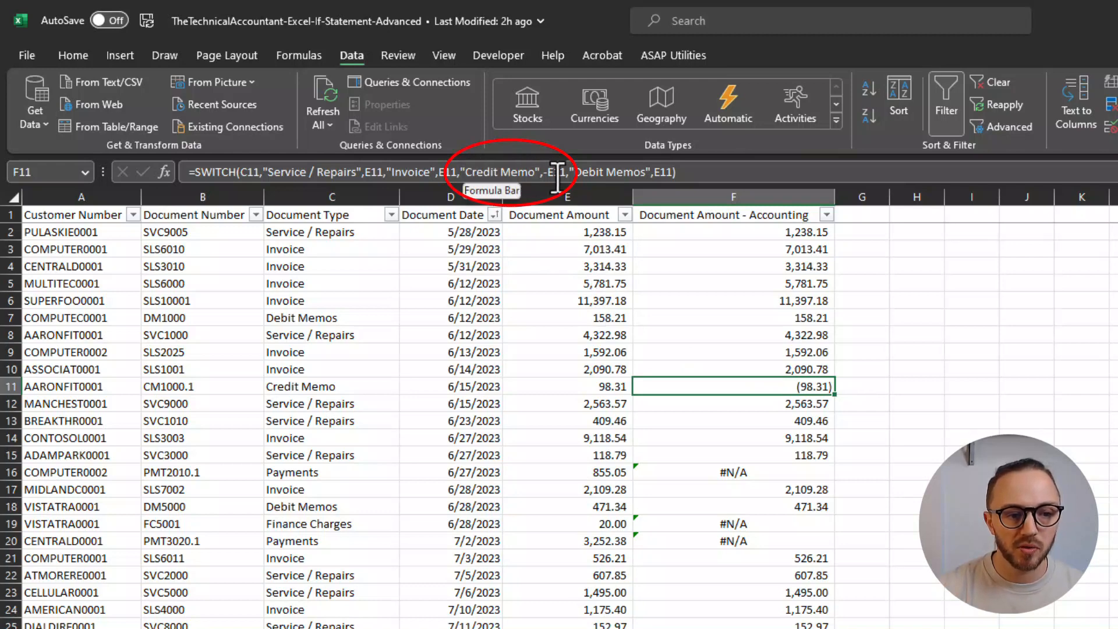
Extend the SWITCH formula in F16 with "Payments" returning -E16 and enter it.
{"action": "left_click", "coordinate": [706, 472]}
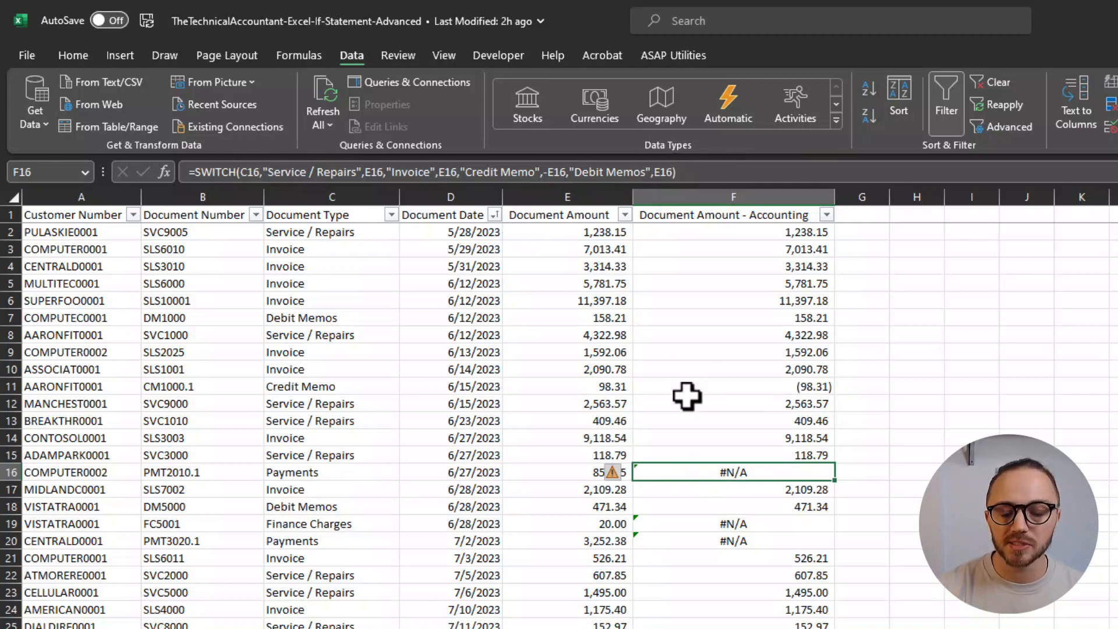
{"action": "left_click", "coordinate": [675, 172]}
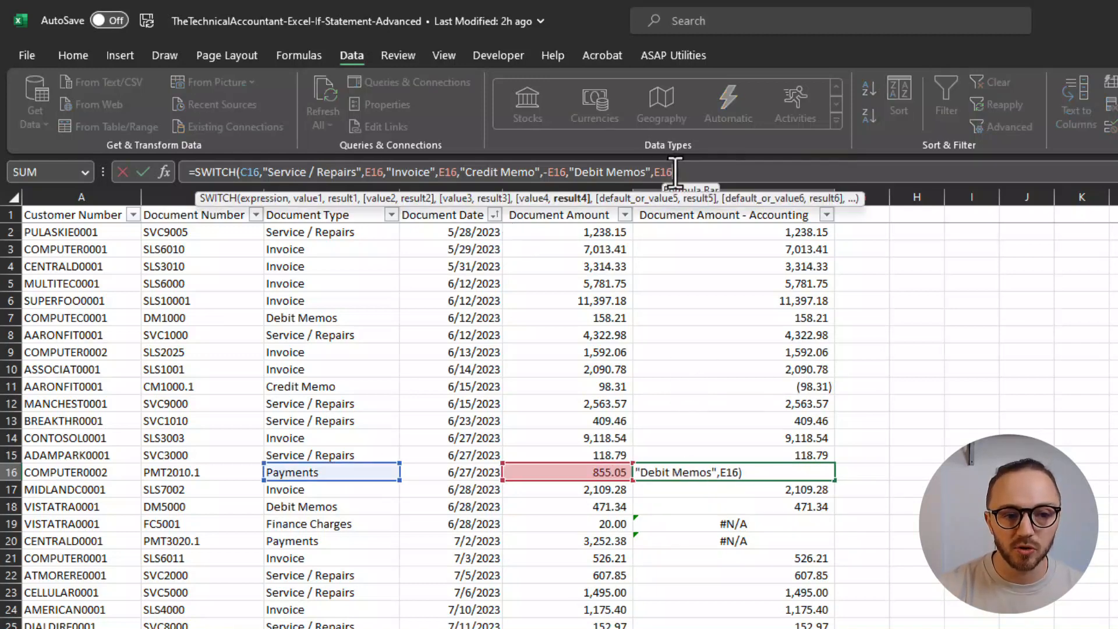
{"action": "type", "text": ",\"Payments\","}
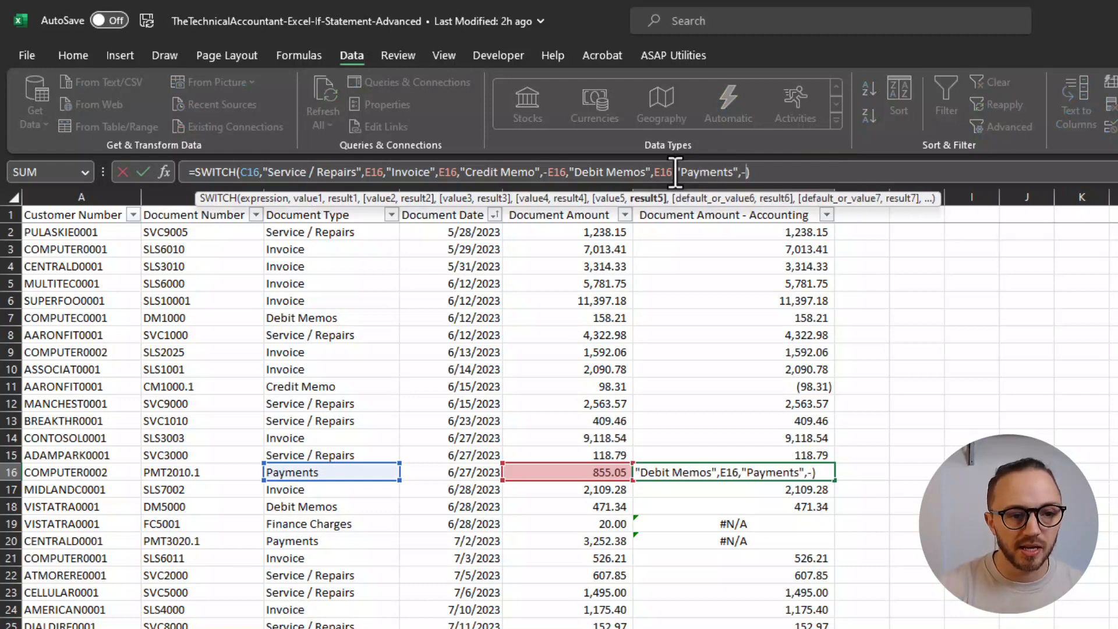
{"action": "type", "text": "-"}
{"action": "left_click", "coordinate": [594, 472]}
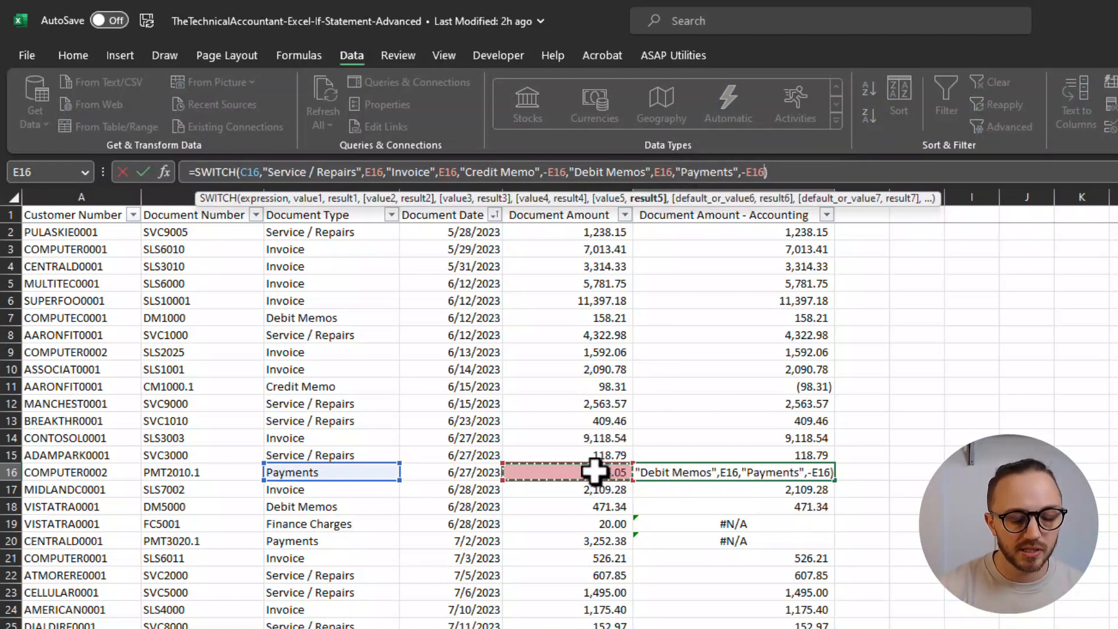
{"action": "key", "text": "Return"}
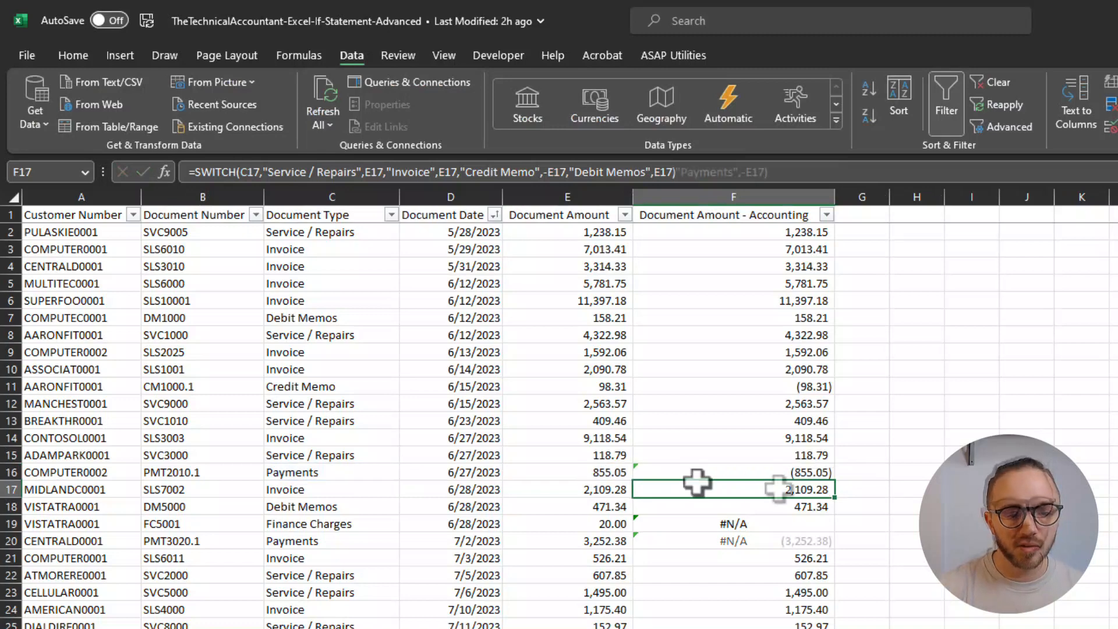